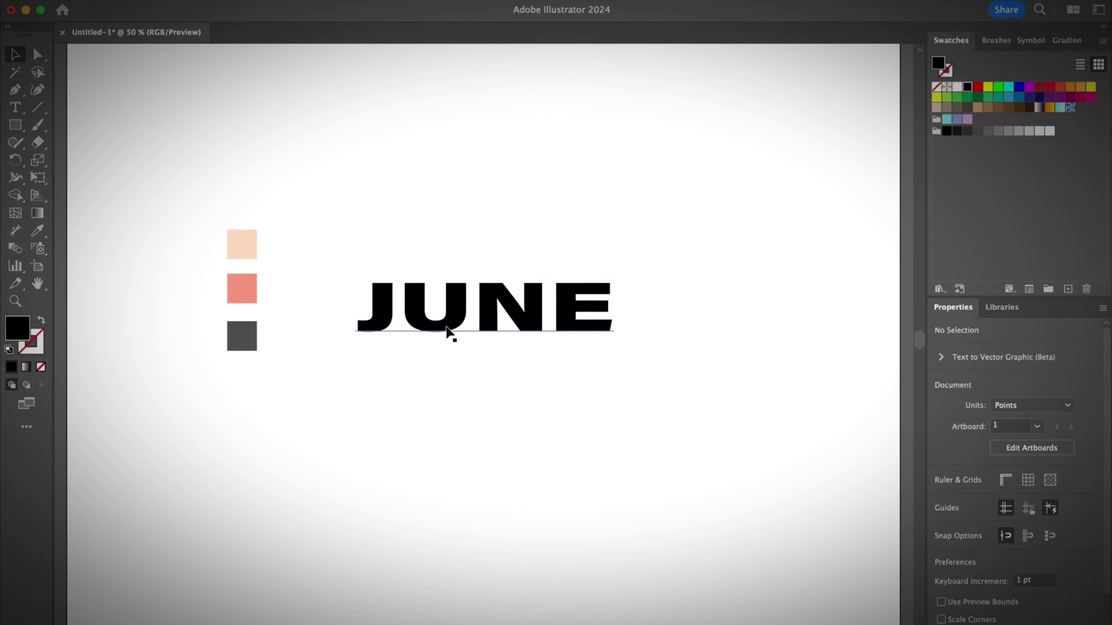
Recolor the black JUNE text with the peach color sampled from the upper sample square.
scroll(449, 333, left, 1)
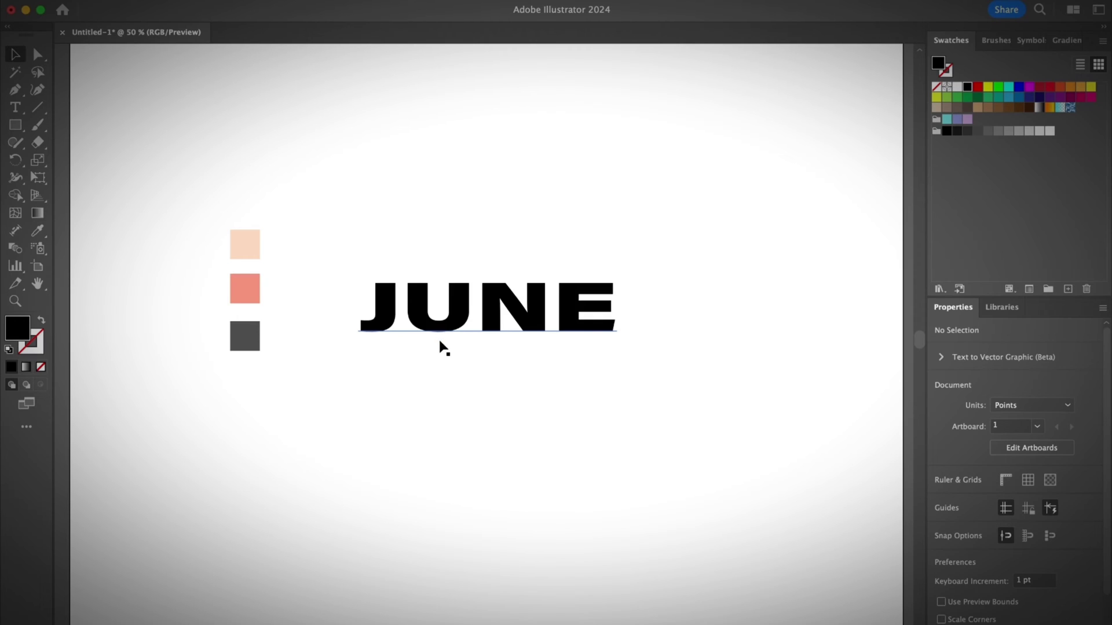
click(470, 316)
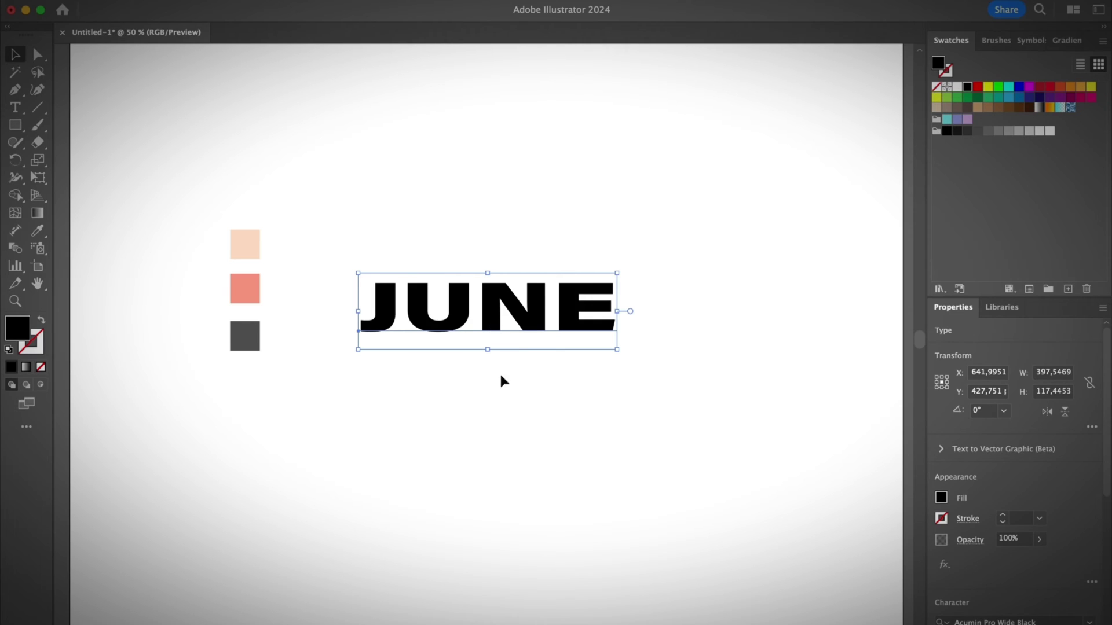
click(41, 231)
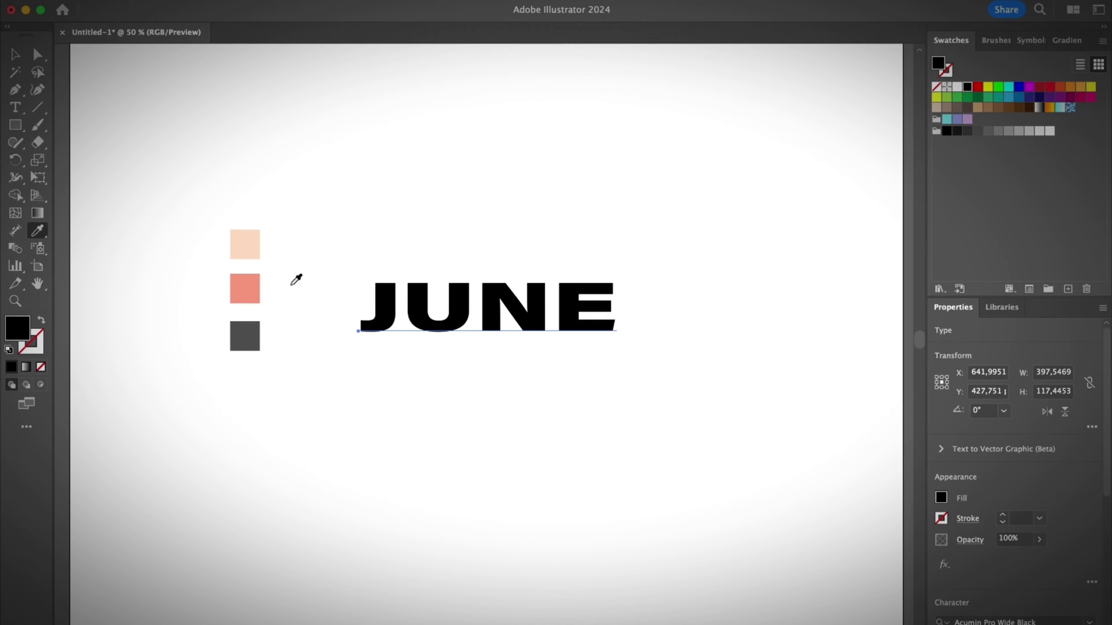
click(260, 242)
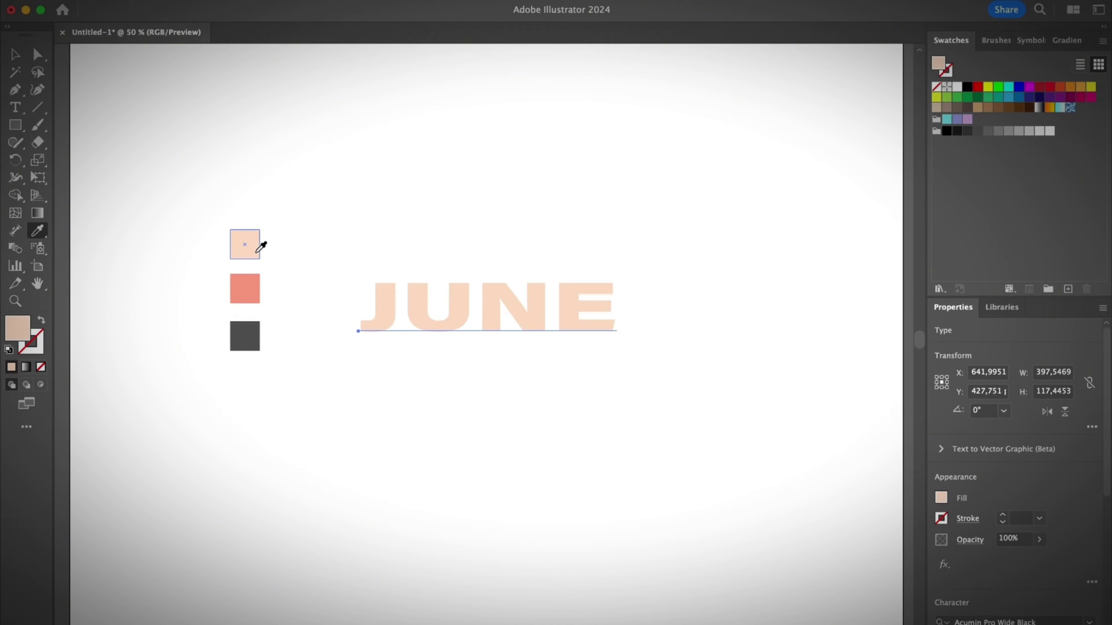
key(v)
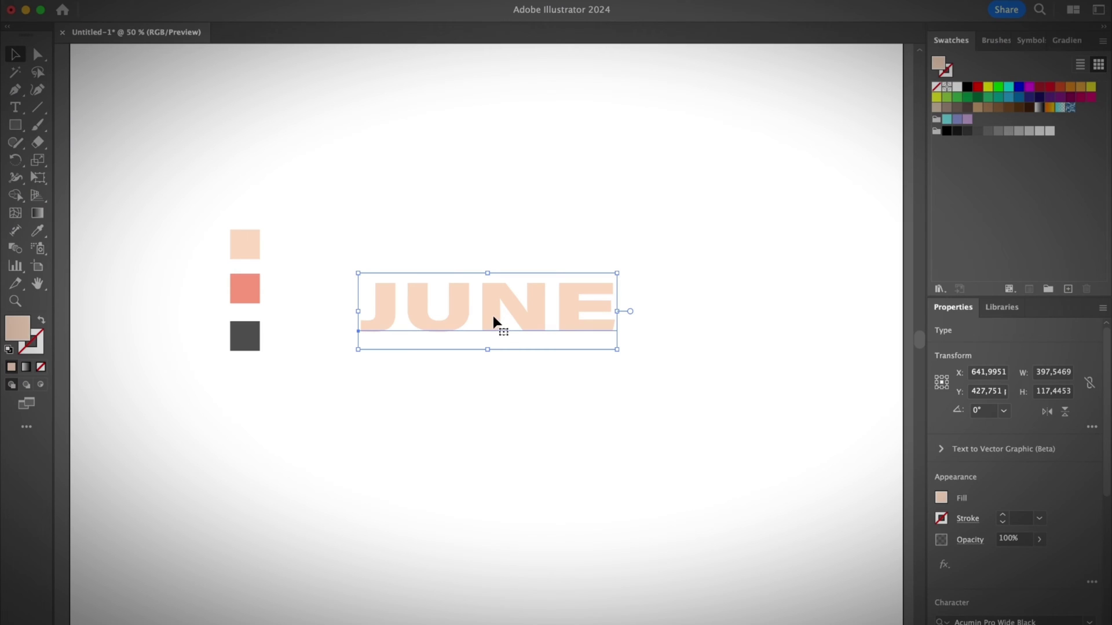
Paste a copy of the JUNE text over the original and shrink it to about 296 pt wide around the middle.
key(super+c)
click(139, 1)
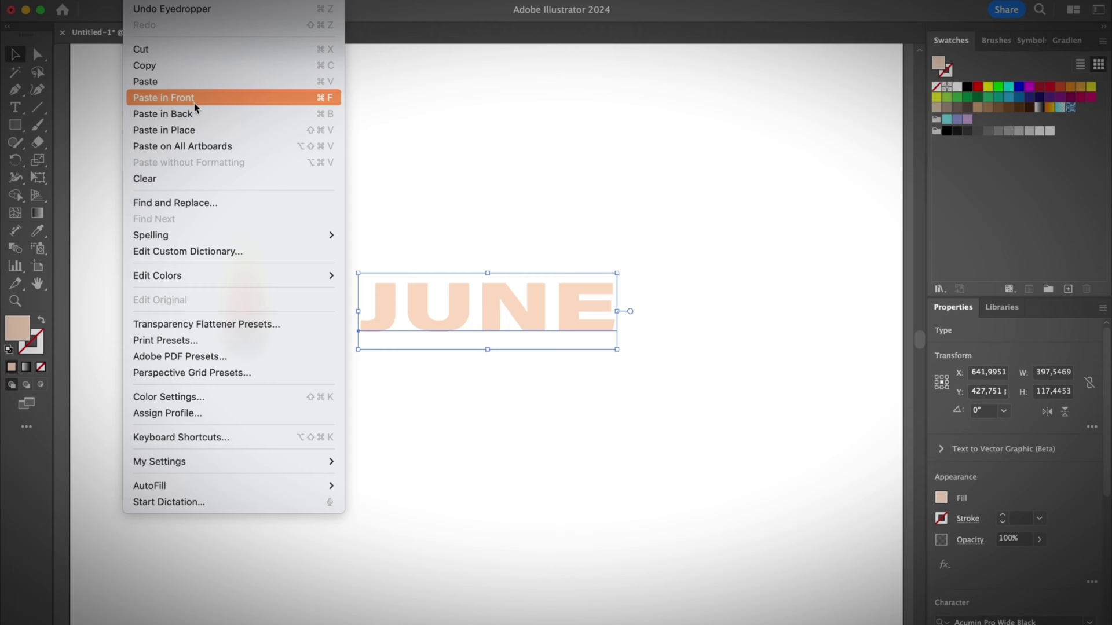
click(195, 137)
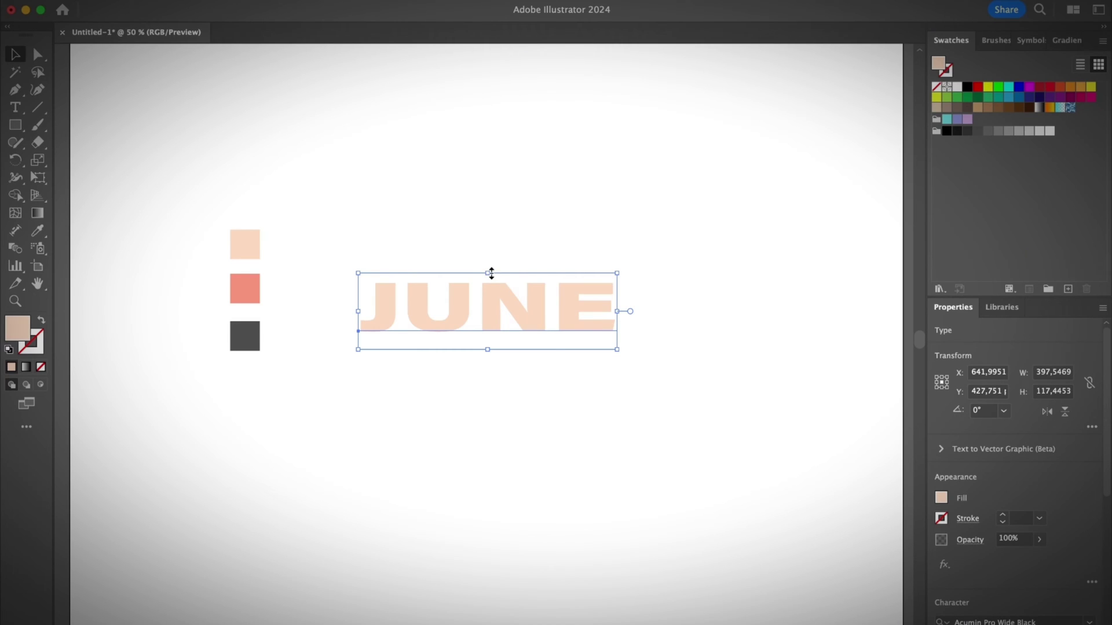
drag(491, 273, 491, 276)
drag(489, 351, 487, 331)
drag(508, 295, 512, 308)
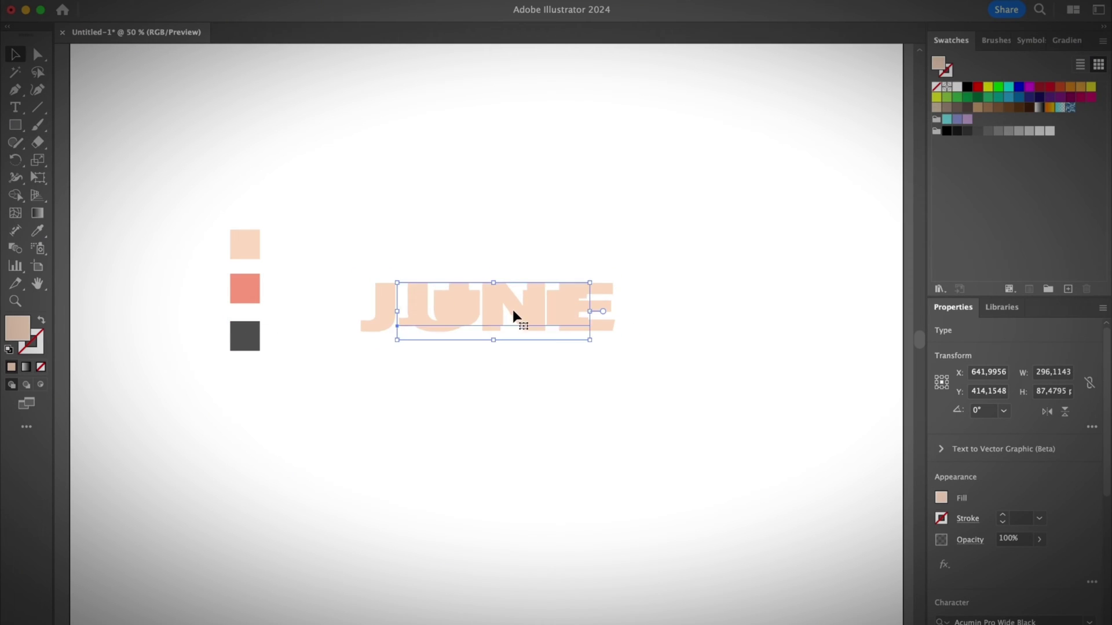
Align the large and small JUNE texts to each other by their horizontal centers.
click(481, 254)
drag(469, 257, 540, 349)
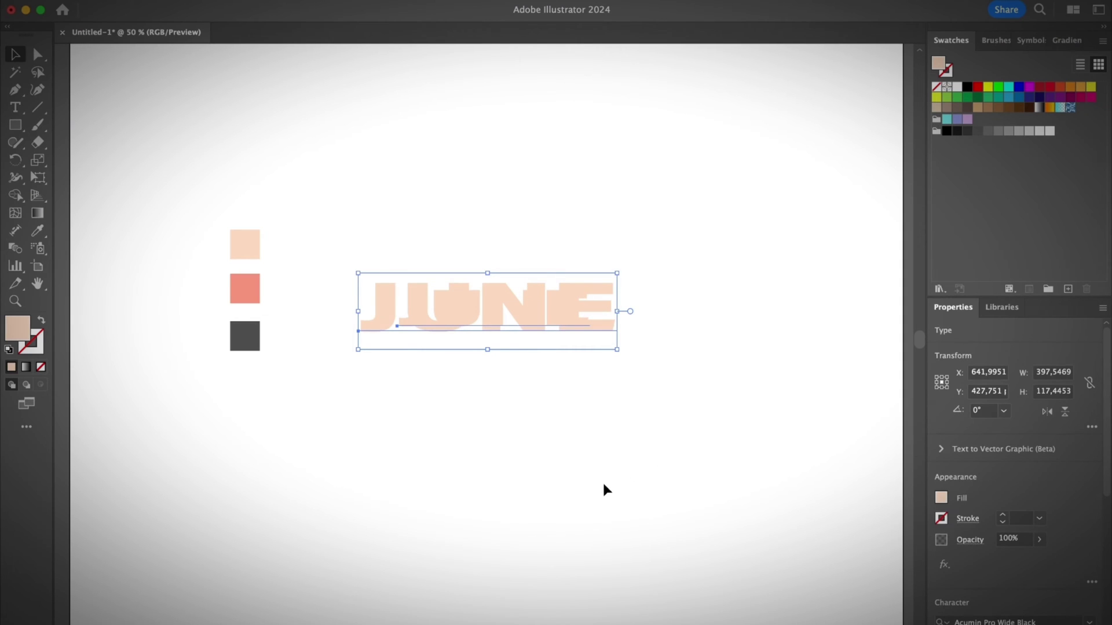
scroll(1075, 564, down, 6)
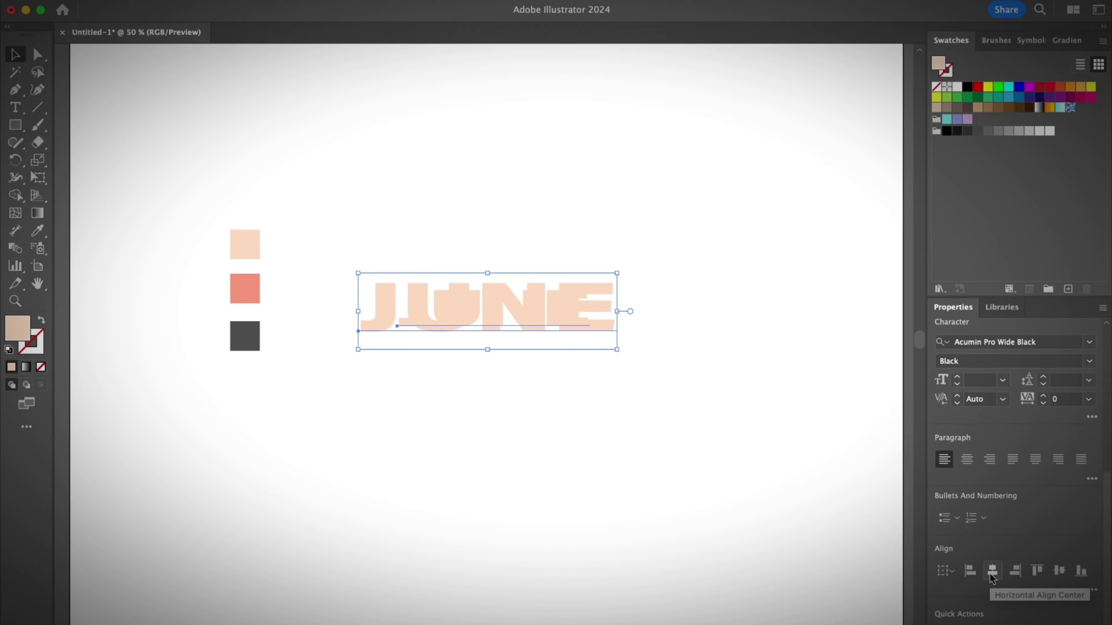
click(992, 572)
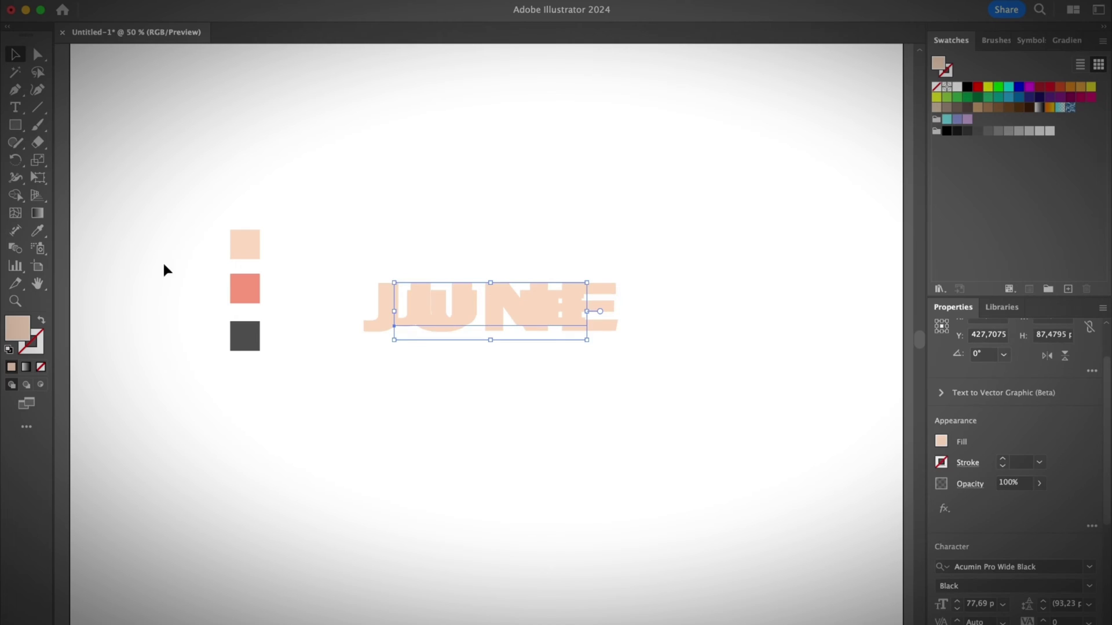
Recolor the smaller JUNE text with the coral color sampled from the middle sample square.
click(37, 231)
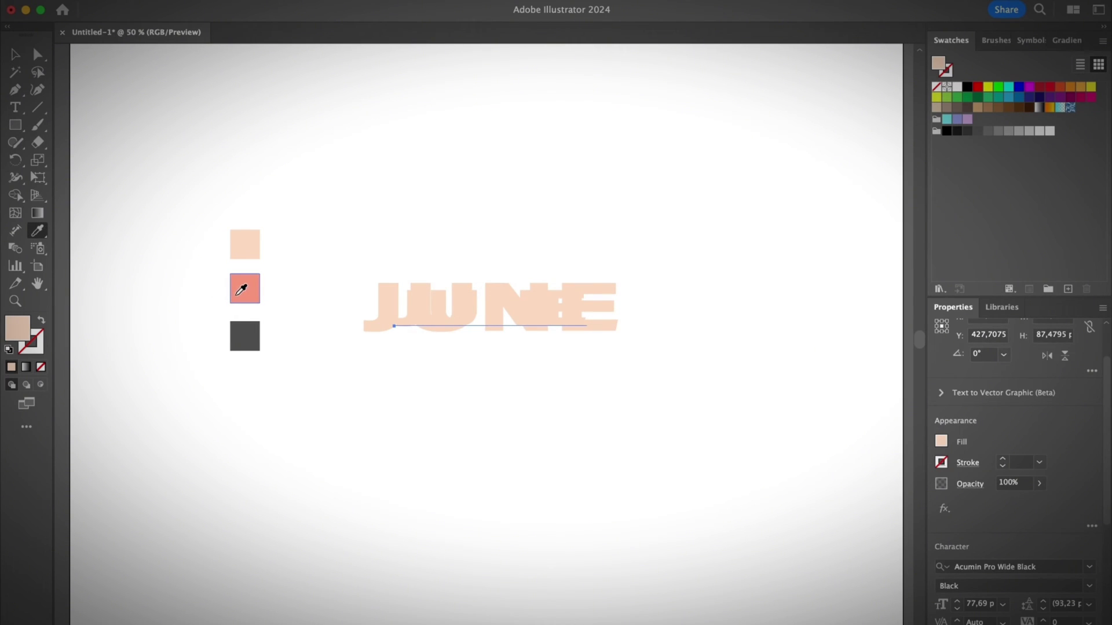
click(242, 289)
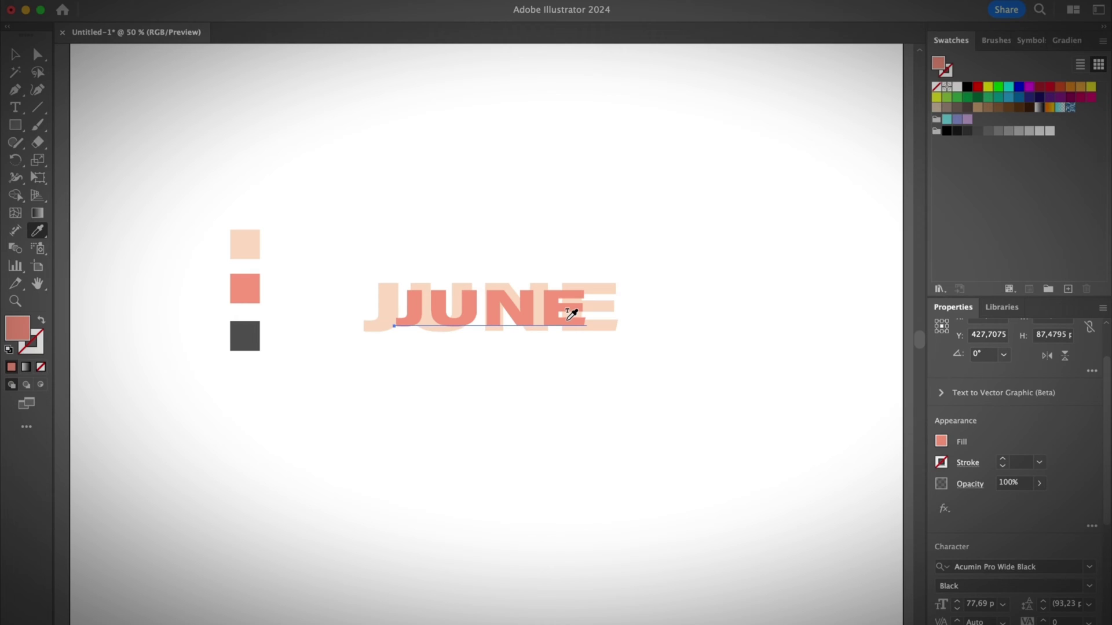
key(v)
Send the smaller coral JUNE text to the back, behind the large peach one, and deselect it.
right_click(553, 309)
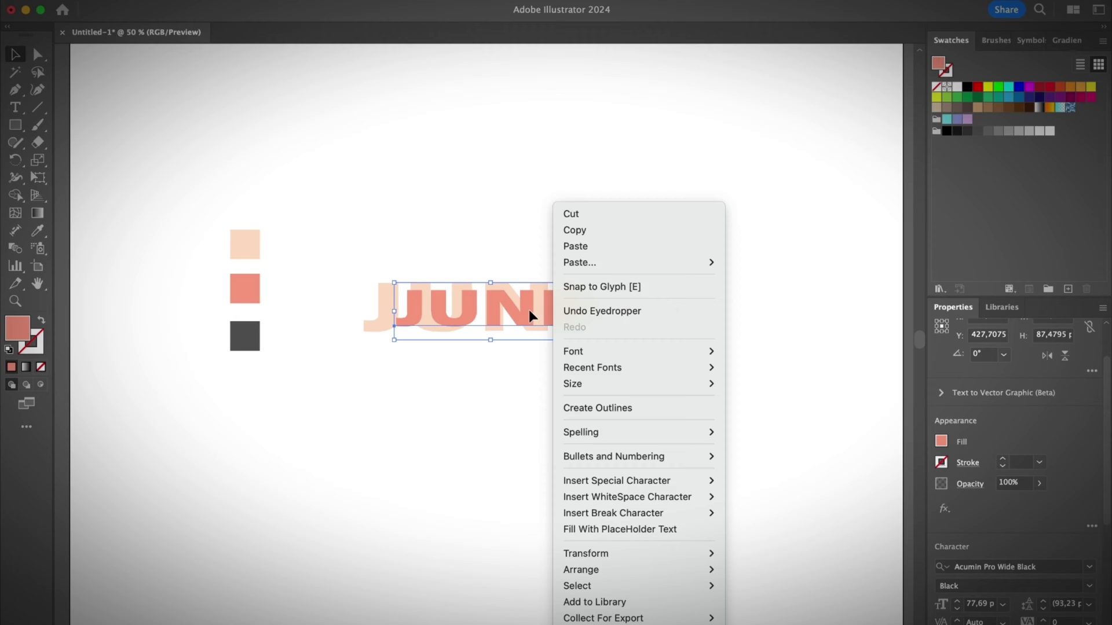
right_click(495, 299)
mouse_move(644, 568)
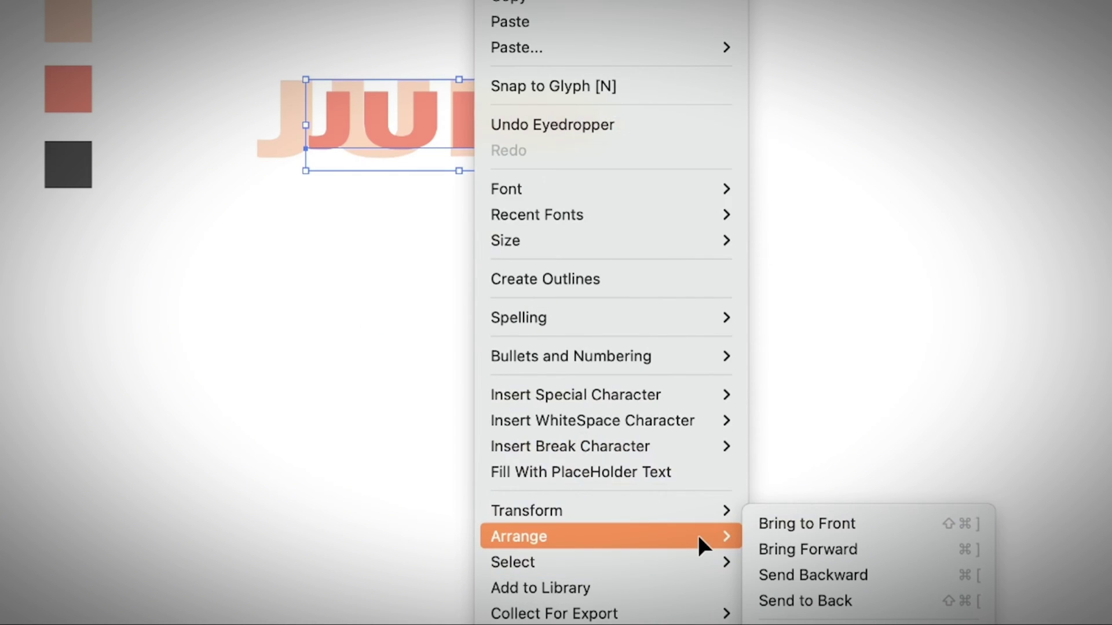
click(841, 603)
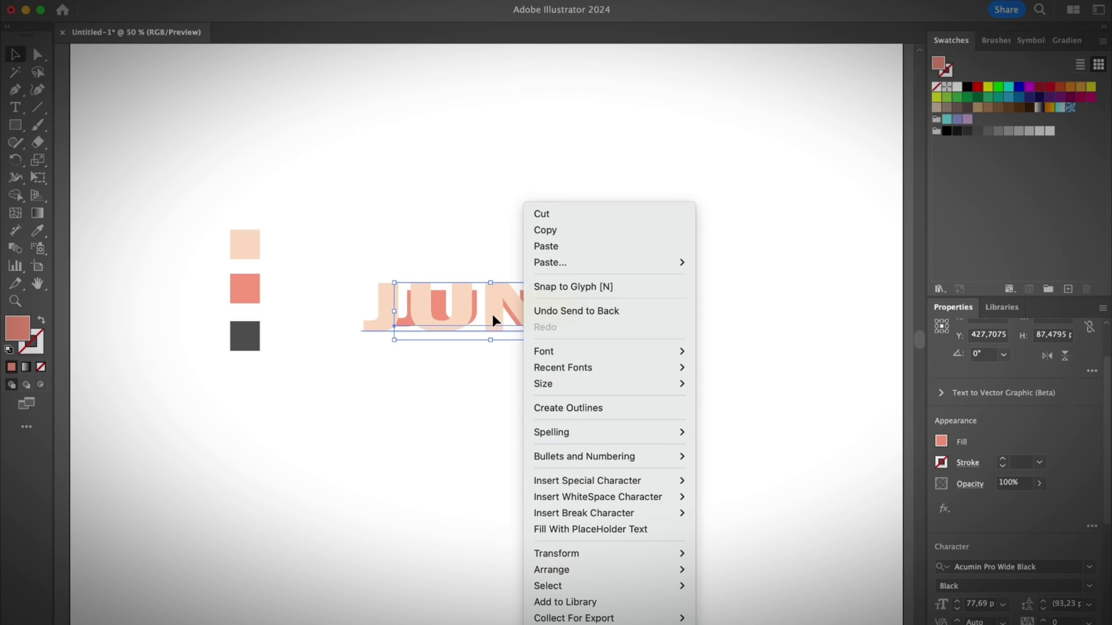
click(462, 131)
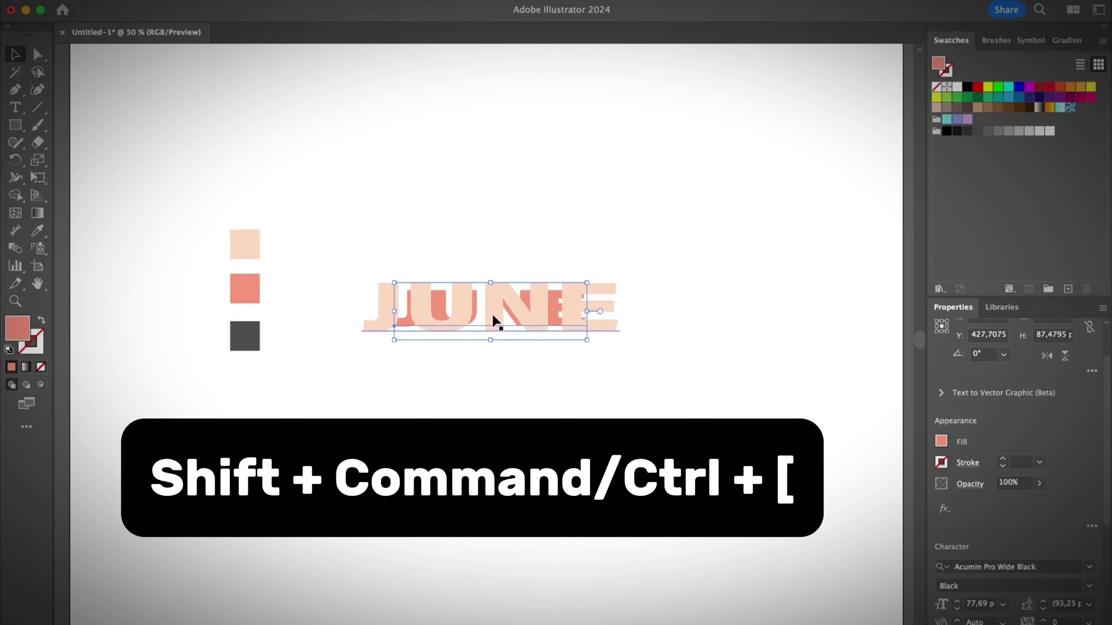
scroll(493, 316, down, 1)
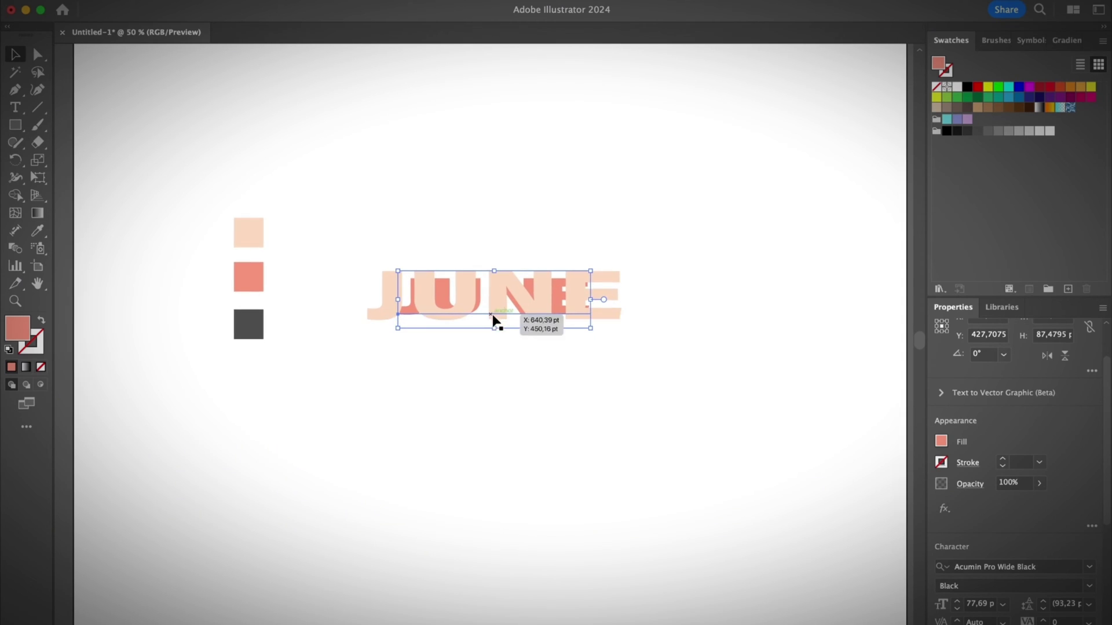
click(525, 335)
scroll(486, 304, right, 2)
scroll(486, 304, up, 1)
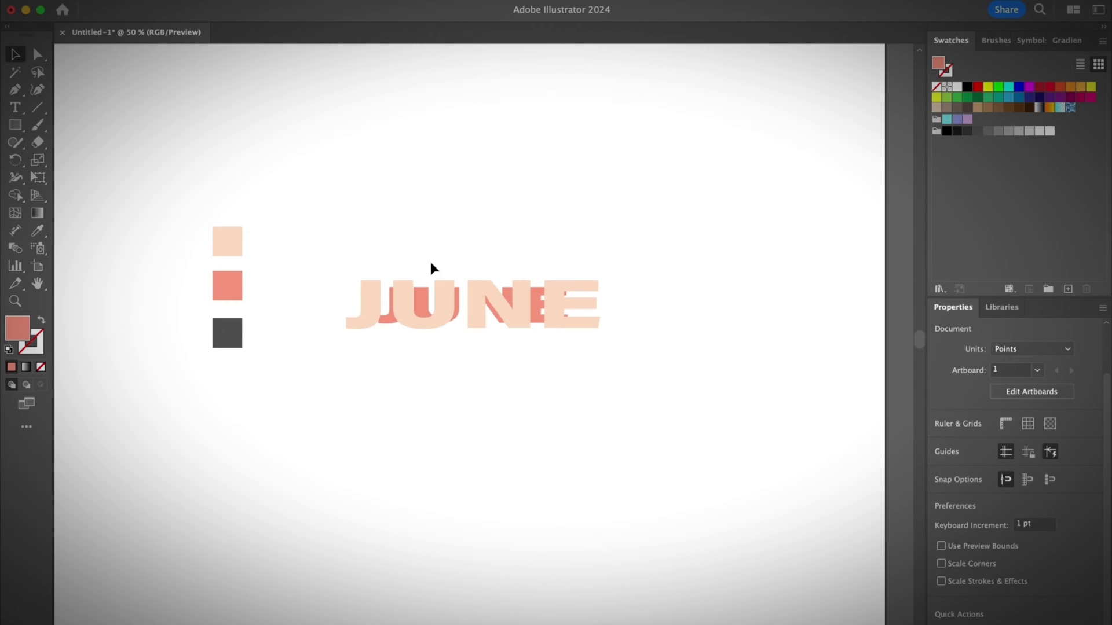
Convert both the large and small JUNE texts to outlines.
click(556, 307)
drag(348, 237, 705, 380)
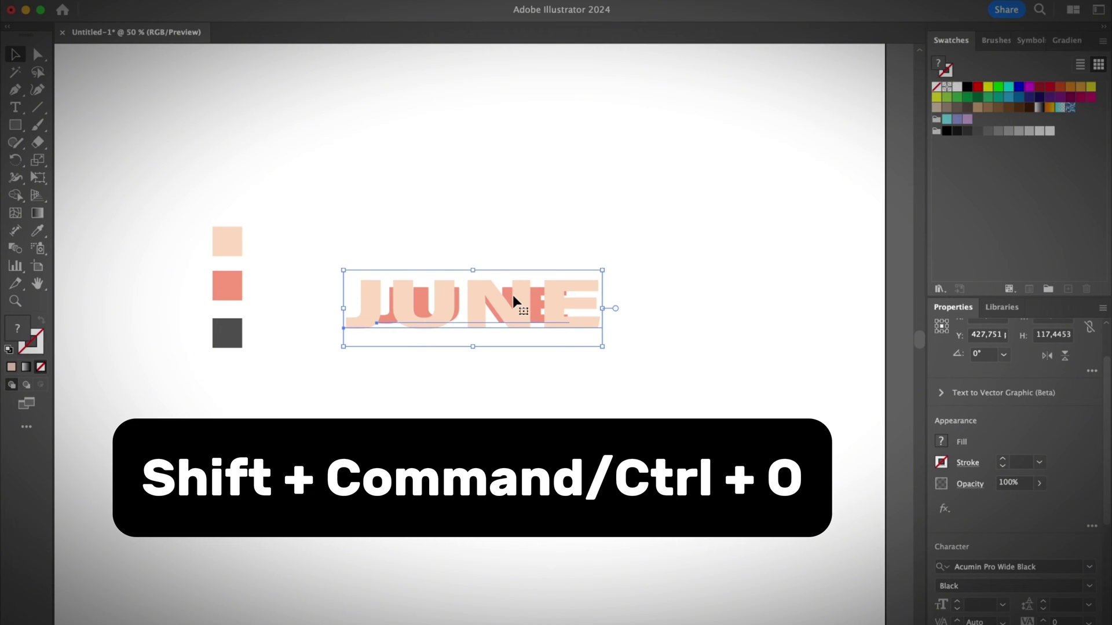
key(super+shift+o)
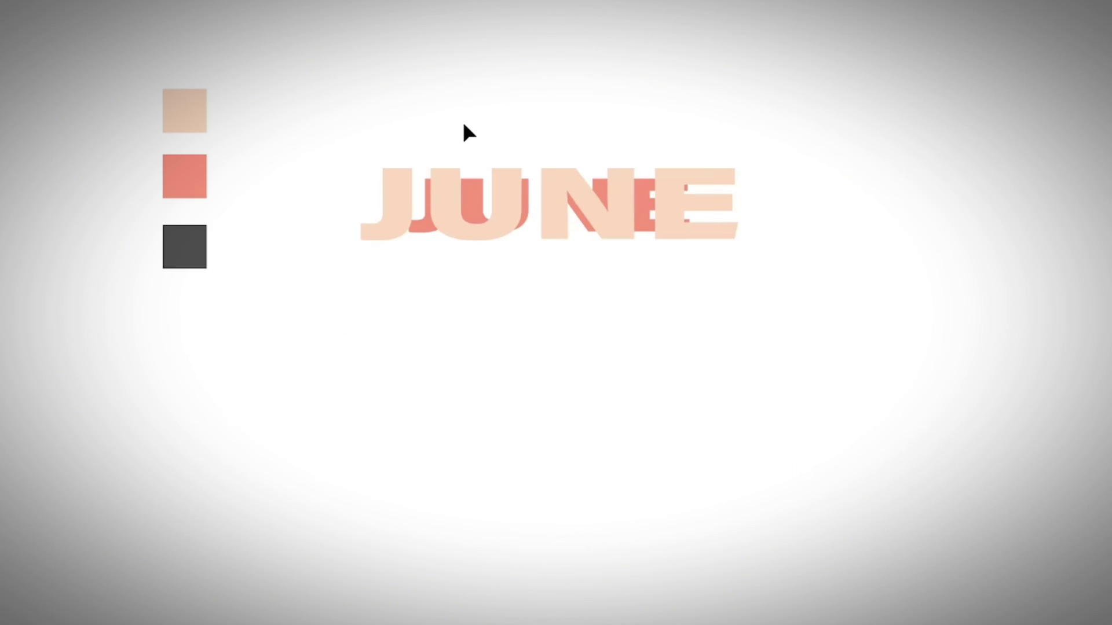
drag(467, 132, 721, 327)
right_click(580, 174)
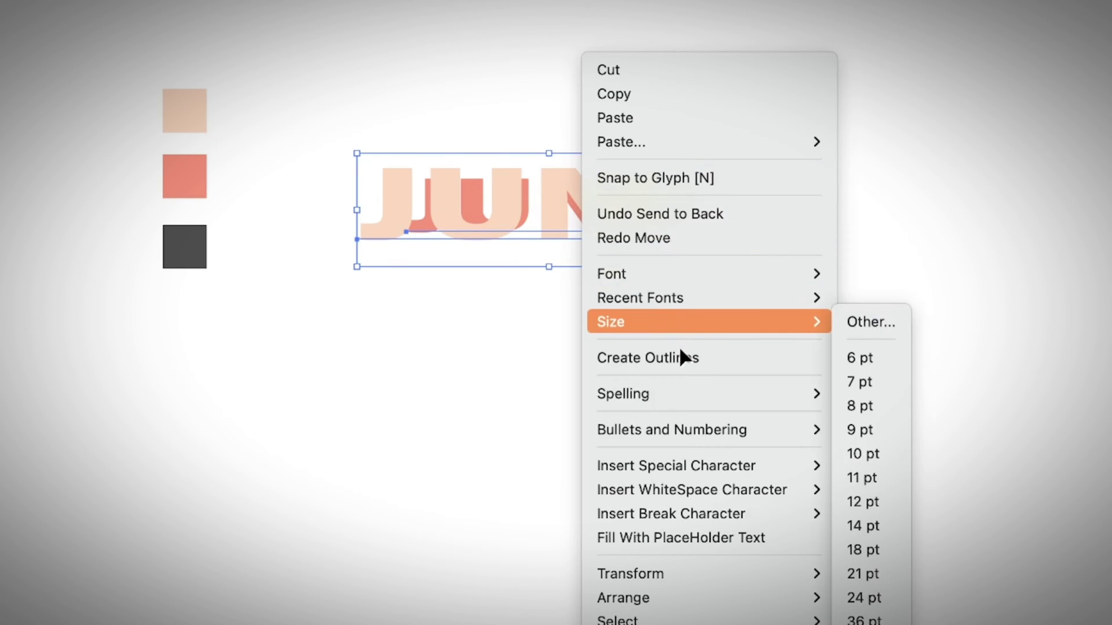
click(710, 358)
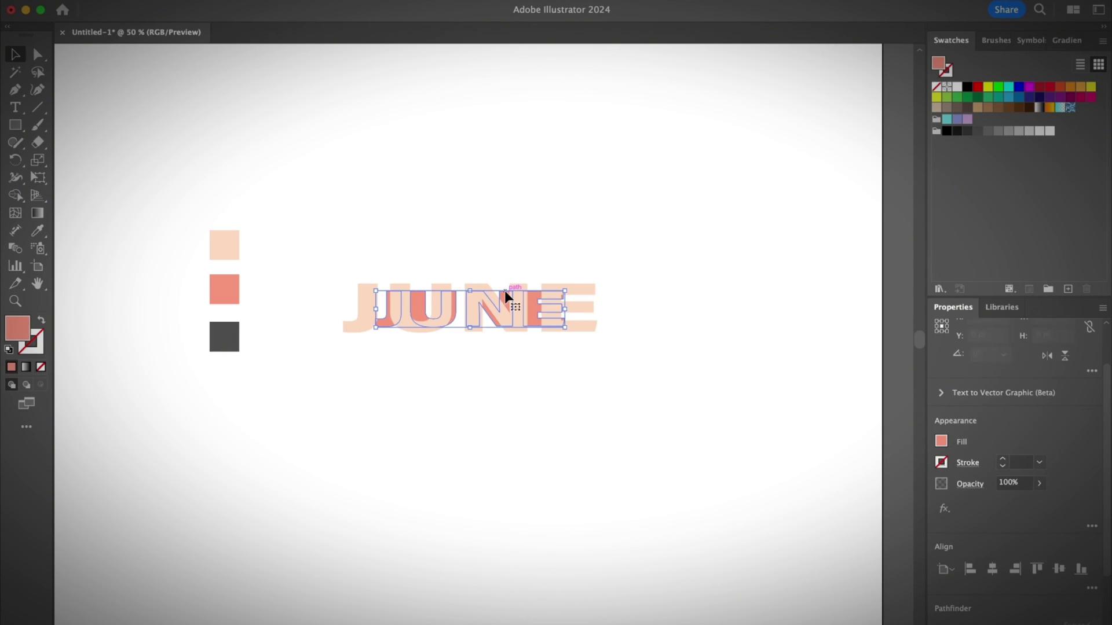
click(339, 265)
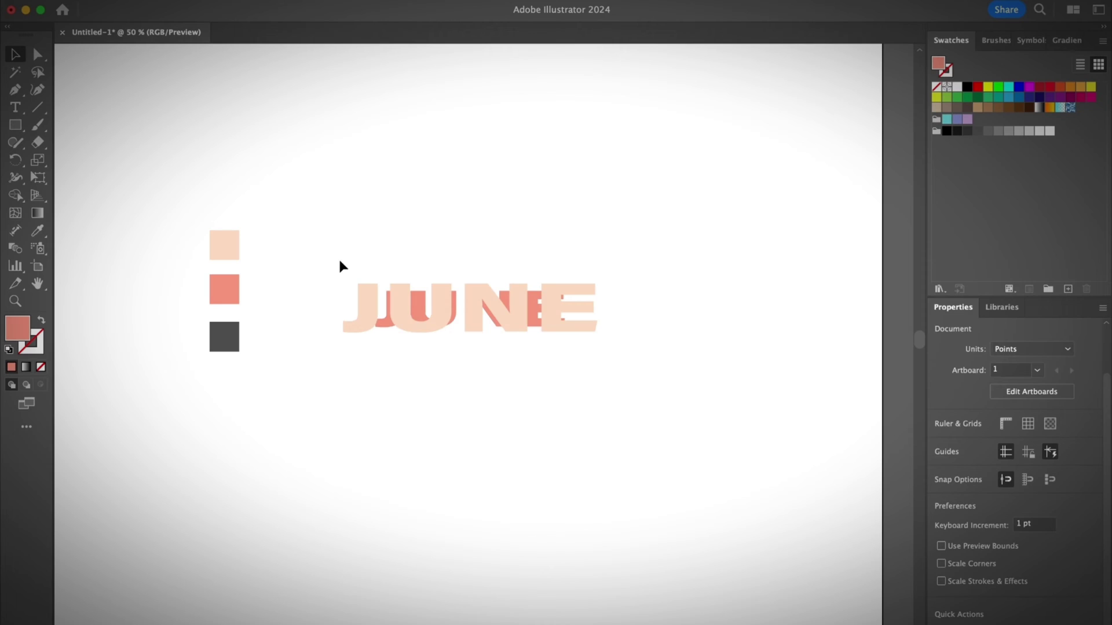
Make a blend between the large peach and small coral JUNE outlines.
drag(335, 253, 653, 366)
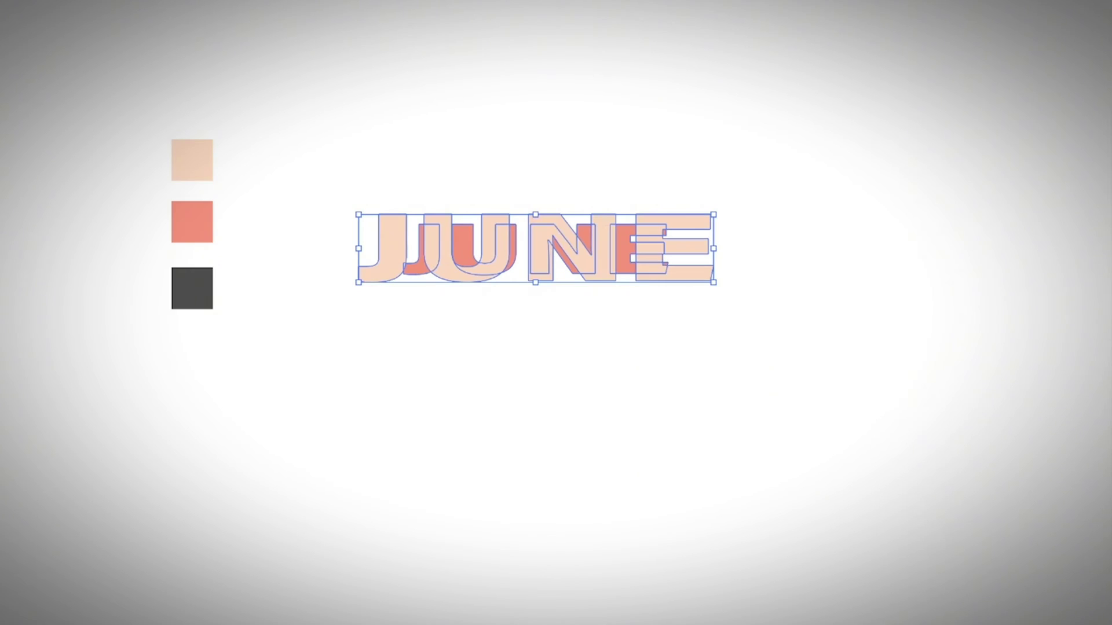
click(171, 2)
mouse_move(325, 450)
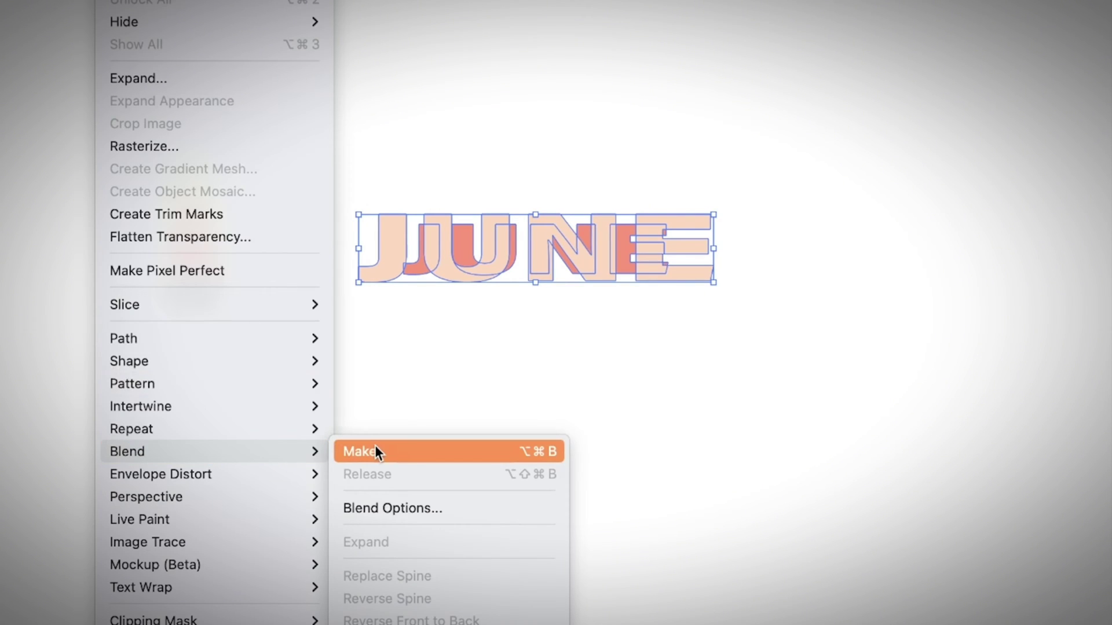
click(374, 446)
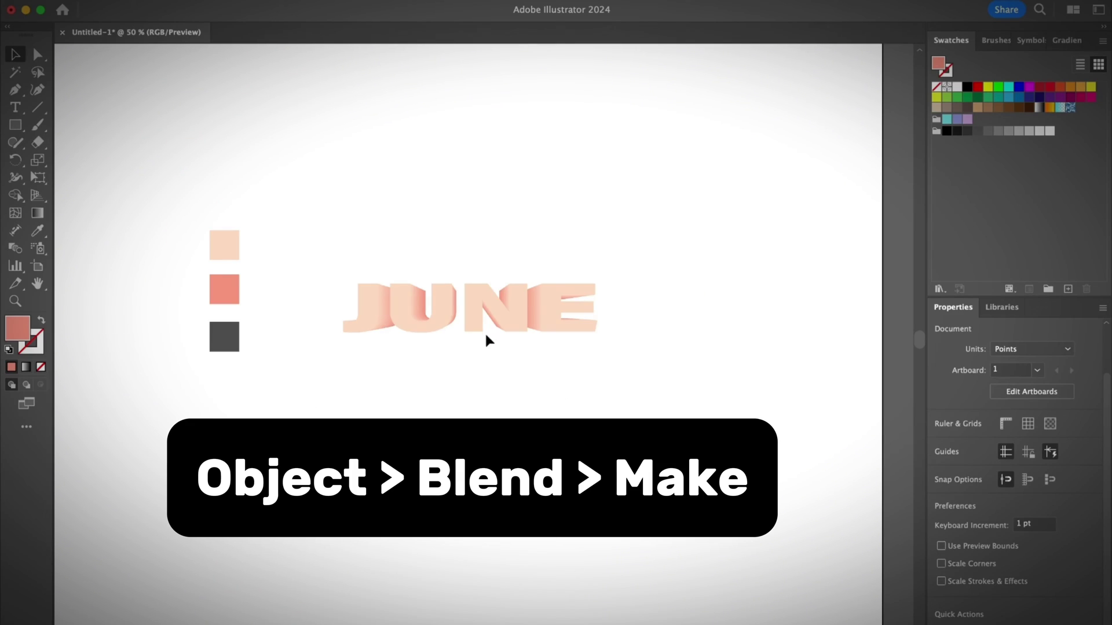
Examine the blended JUNE lettering by selecting and deselecting it.
click(454, 315)
click(489, 371)
click(407, 301)
click(585, 370)
click(451, 322)
click(459, 318)
drag(413, 246, 559, 372)
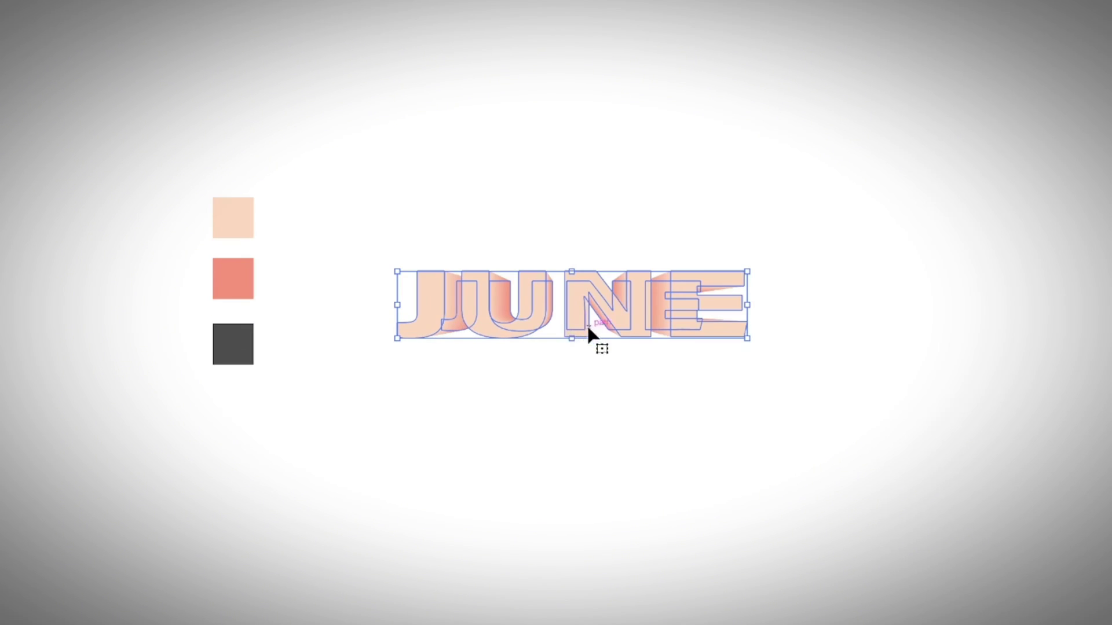
click(513, 360)
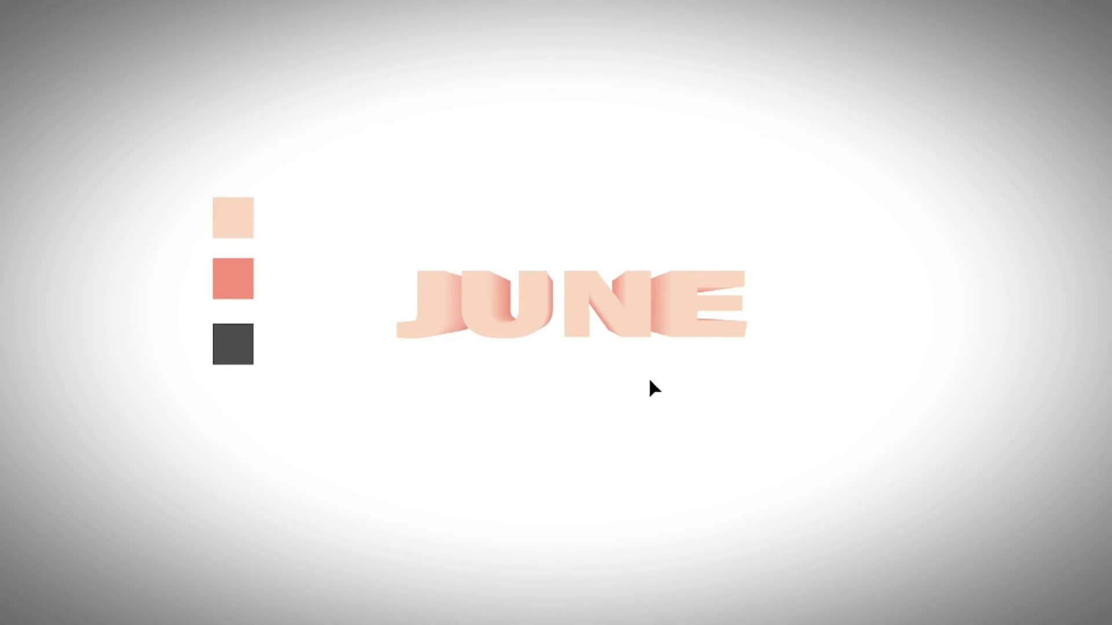
Set the JUNE blend's spacing to 30 specified steps and apply the blend options.
click(539, 318)
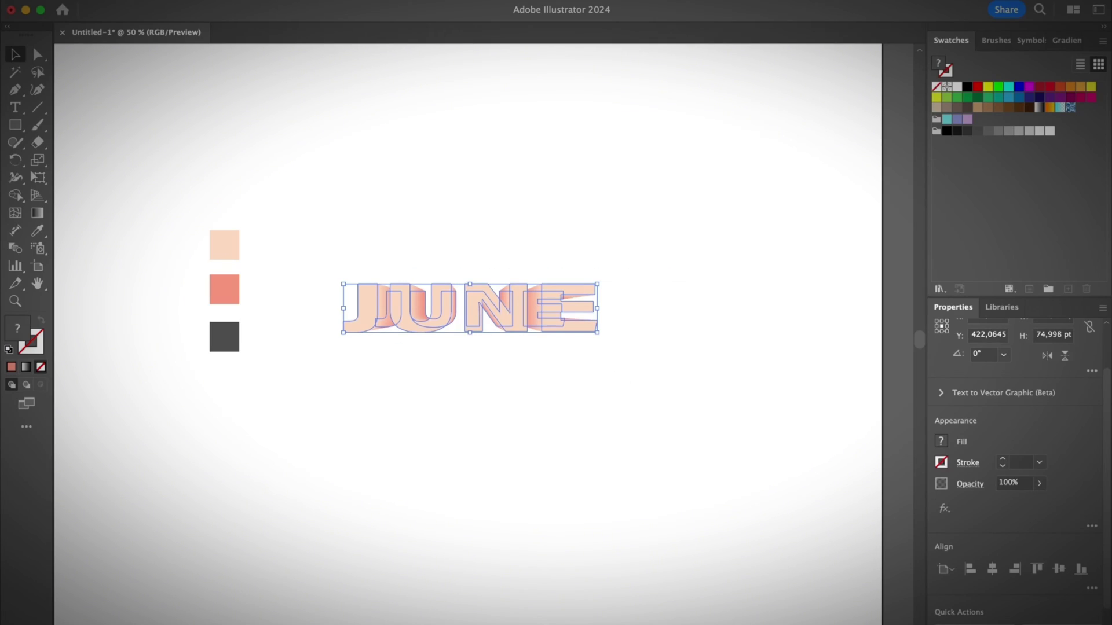
click(168, 3)
mouse_move(309, 458)
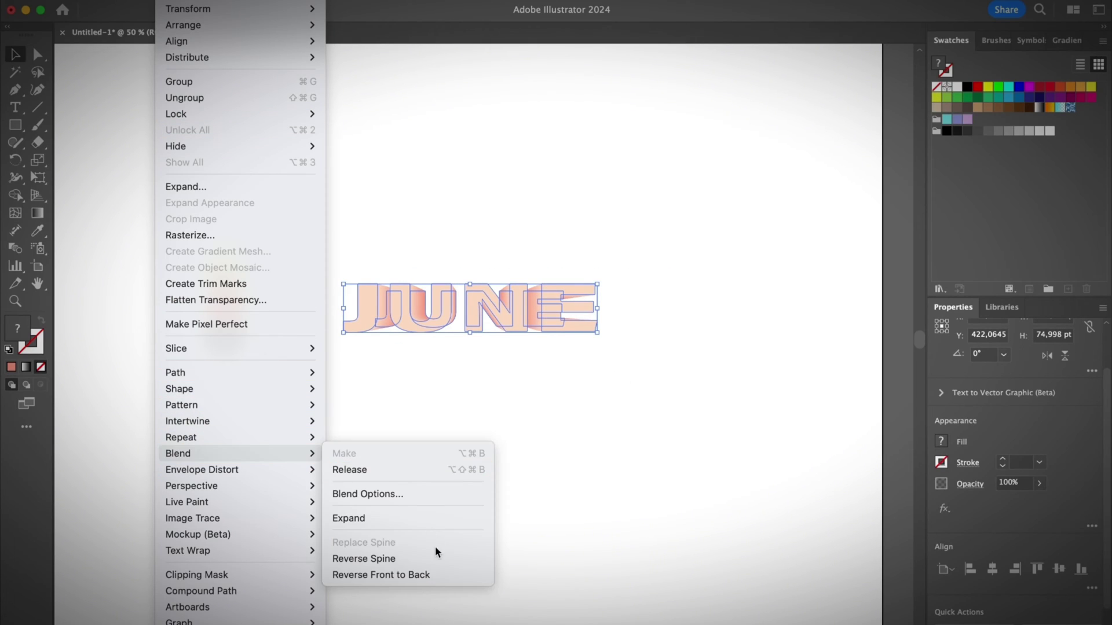
click(405, 495)
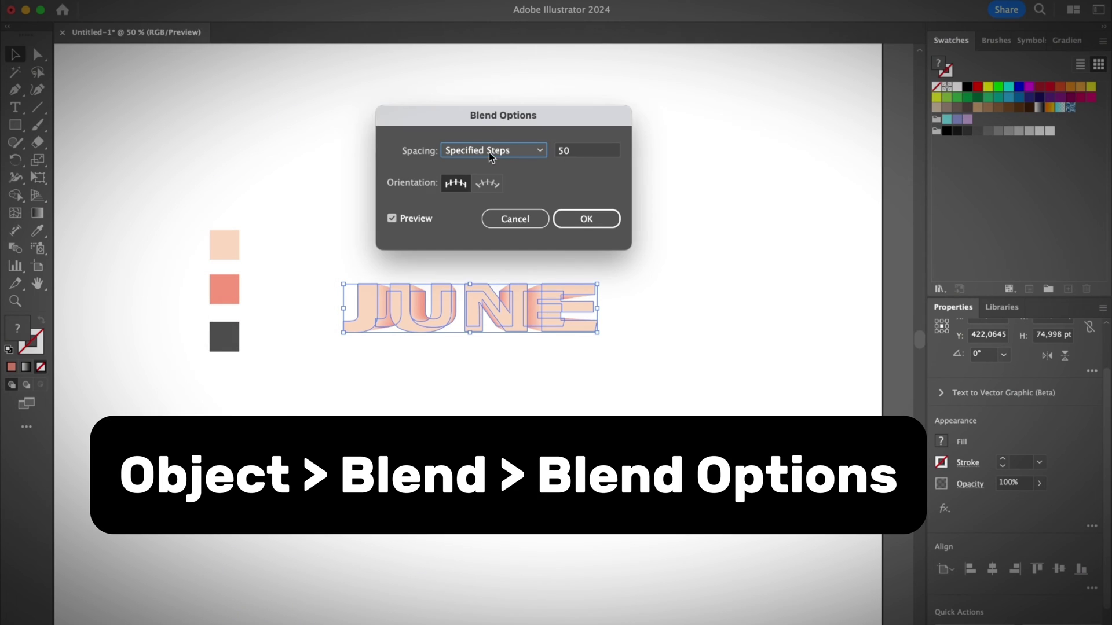
click(489, 152)
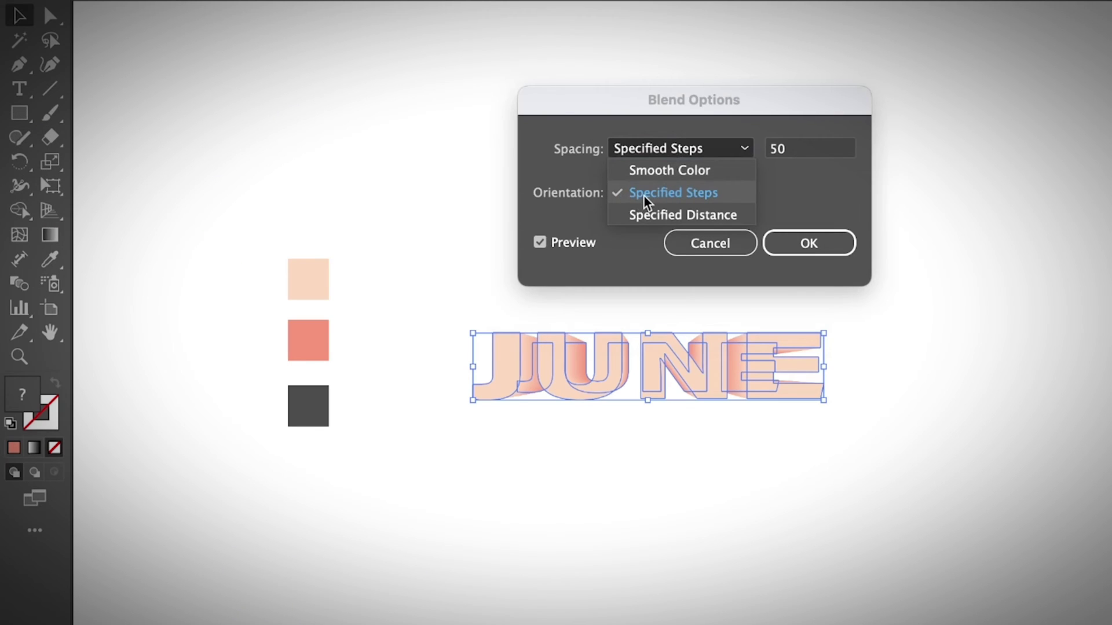
click(647, 200)
click(776, 149)
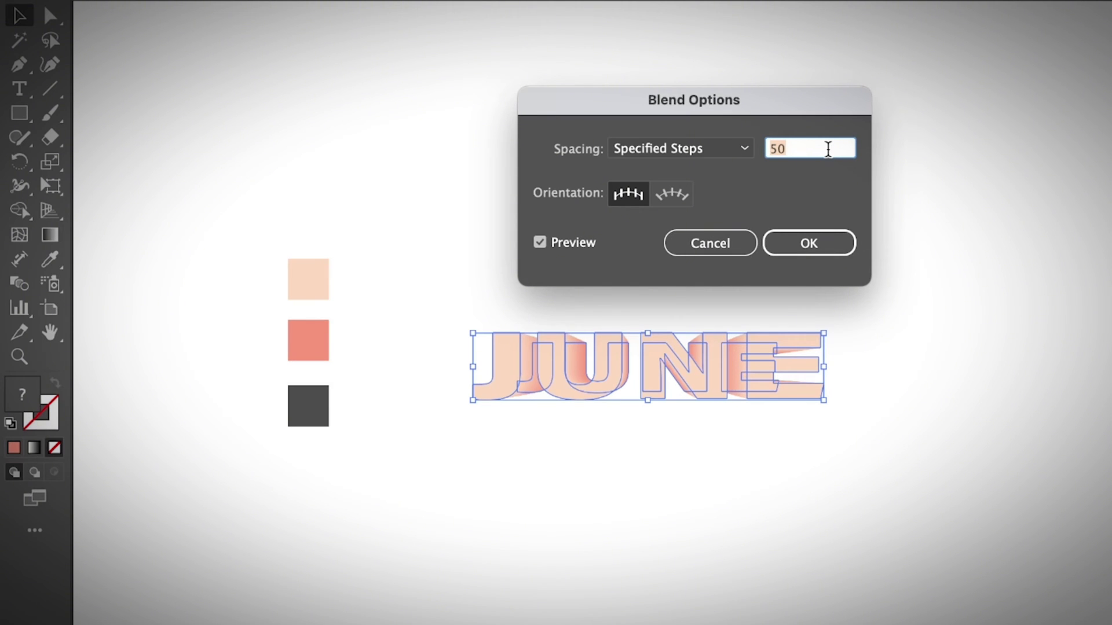
text(30)
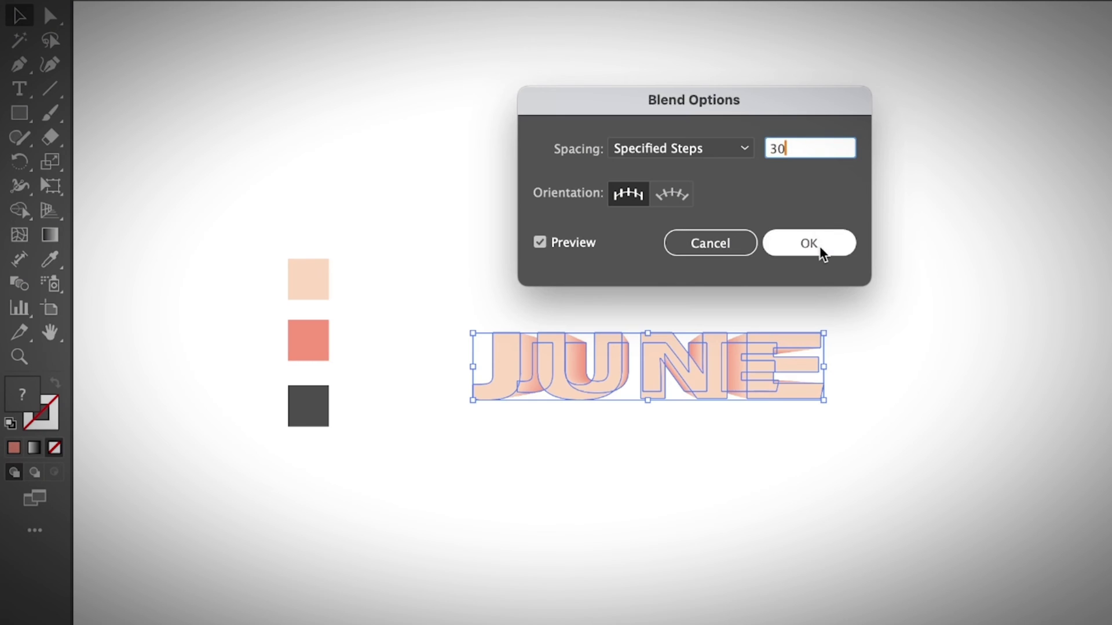
click(821, 252)
click(586, 387)
click(653, 429)
click(628, 380)
click(670, 476)
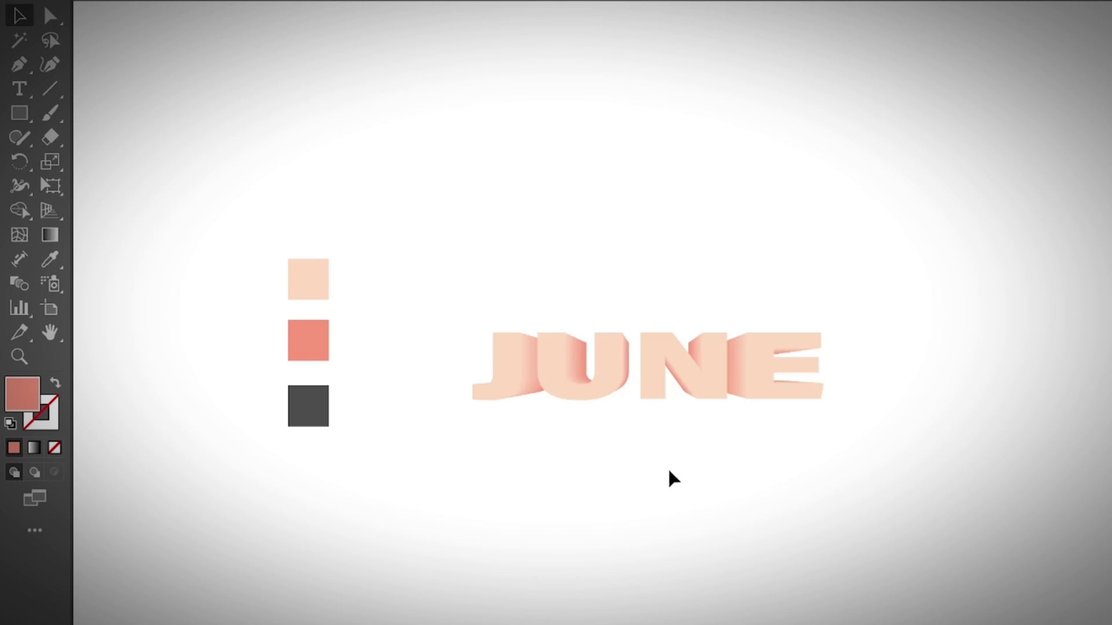
Try changing the 3D direction by repositioning the large and small JUNE outlines inside the isolated blend.
double_click(630, 373)
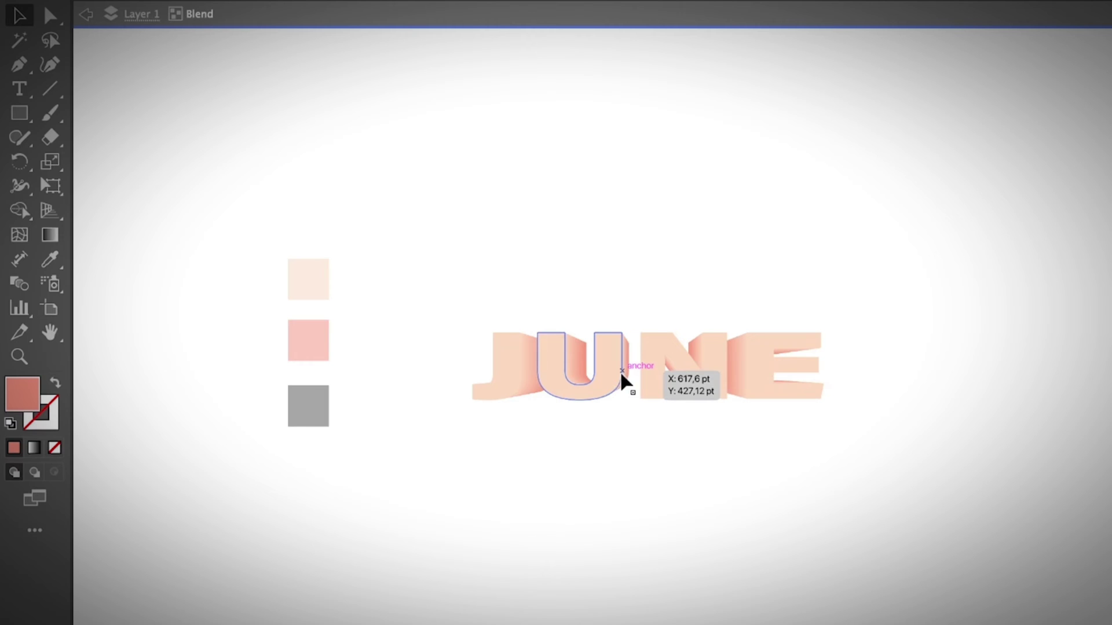
click(631, 372)
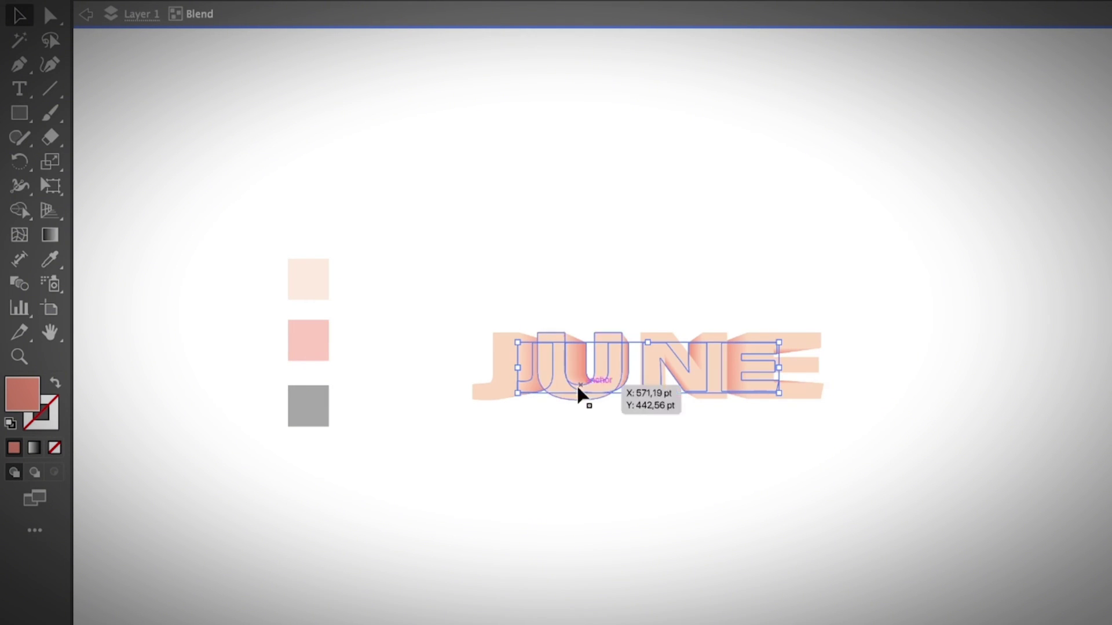
mouse_move(518, 343)
mouse_down()
mouse_move(596, 361)
mouse_move(519, 361)
mouse_move(496, 332)
mouse_move(521, 339)
mouse_up()
drag(575, 364, 637, 377)
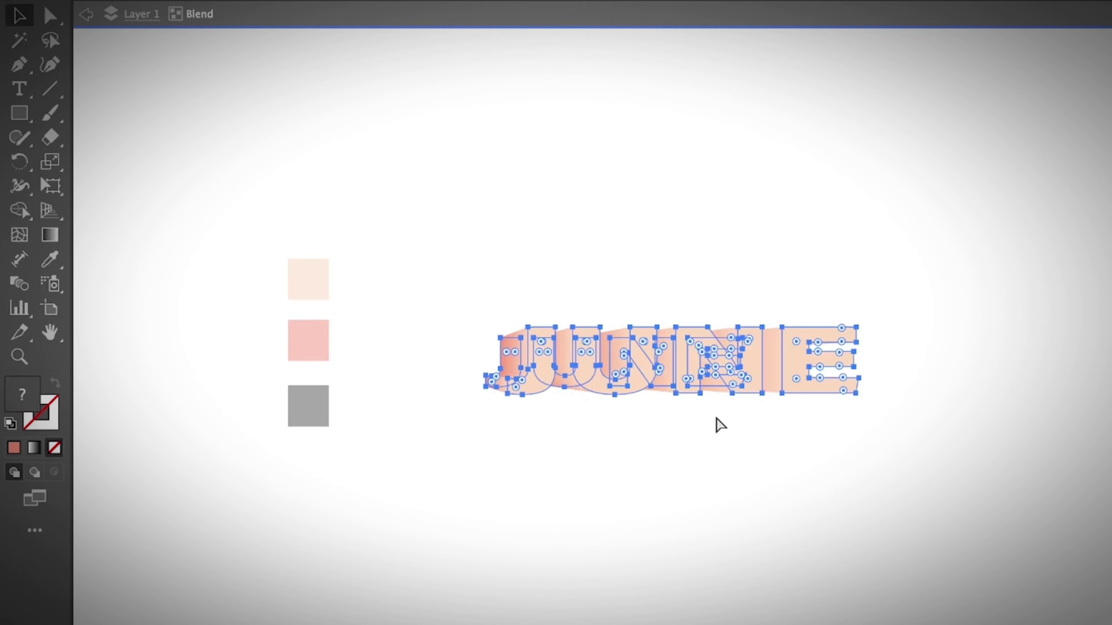
double_click(225, 244)
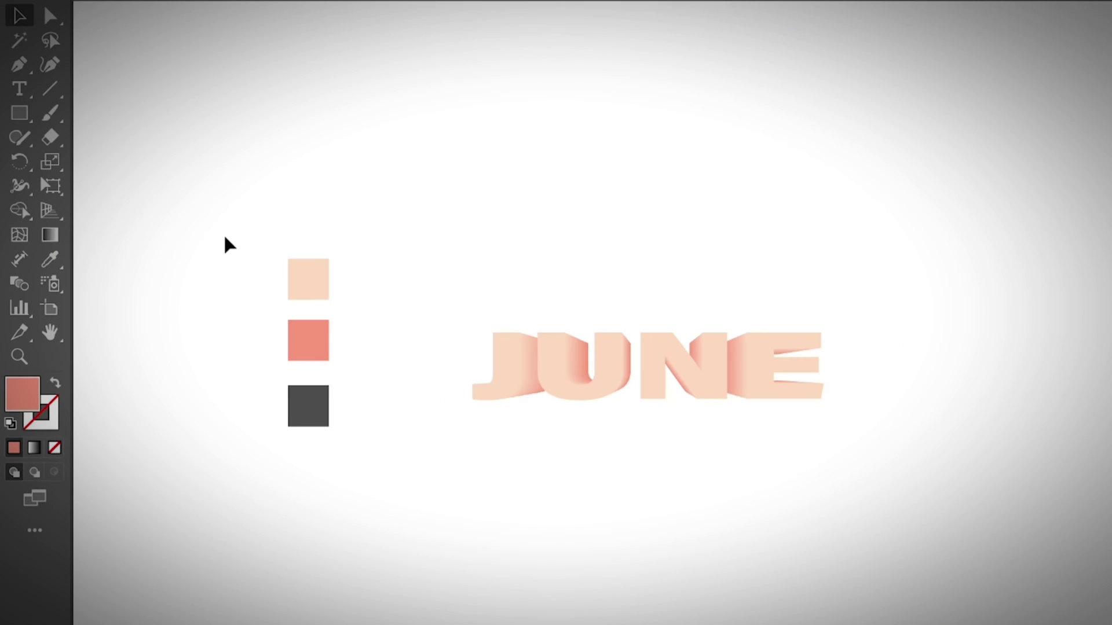
Draw a large rectangle covering the JUNE lettering and fill it with the dark grey sample square's colour.
click(23, 116)
drag(407, 239, 923, 491)
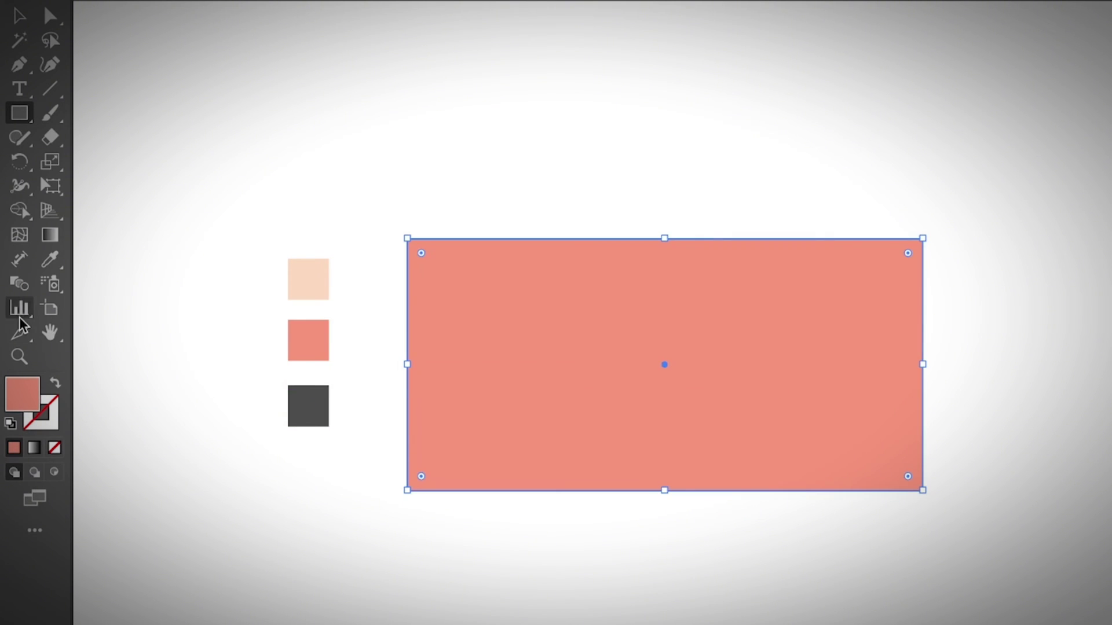
click(58, 266)
click(298, 405)
key(v)
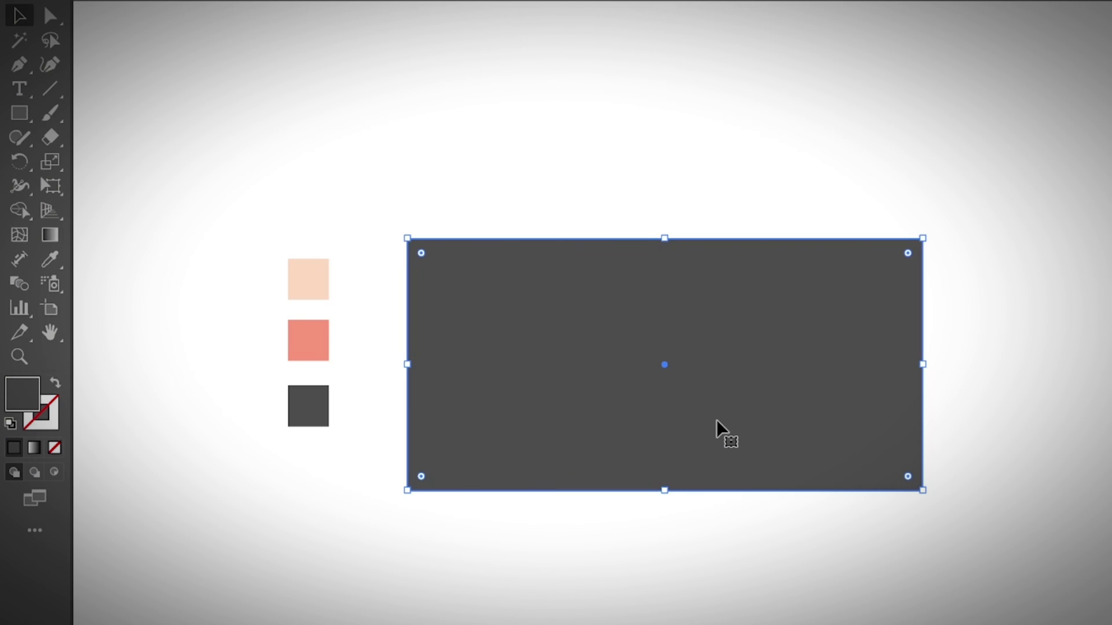
Send the dark grey rectangle behind the JUNE lettering, shift it slightly left to centre it, and deselect it.
key(ctrl+shift+bracketleft)
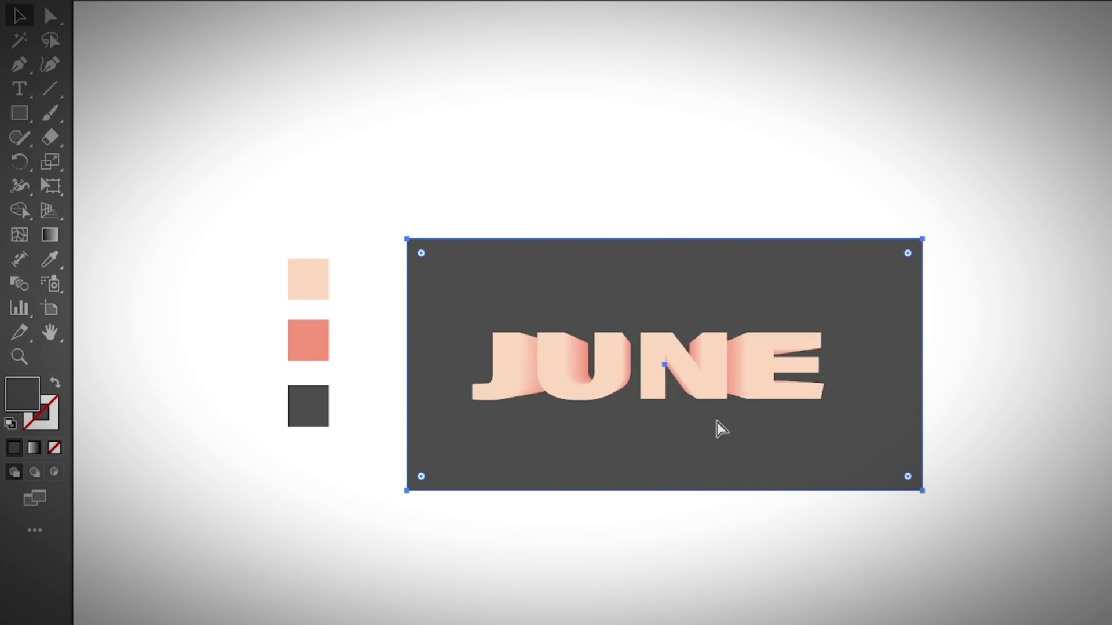
drag(852, 483, 832, 483)
key(ctrl+shift+a)
Isolate the JUNE blend and select its large front outline.
click(720, 392)
click(765, 405)
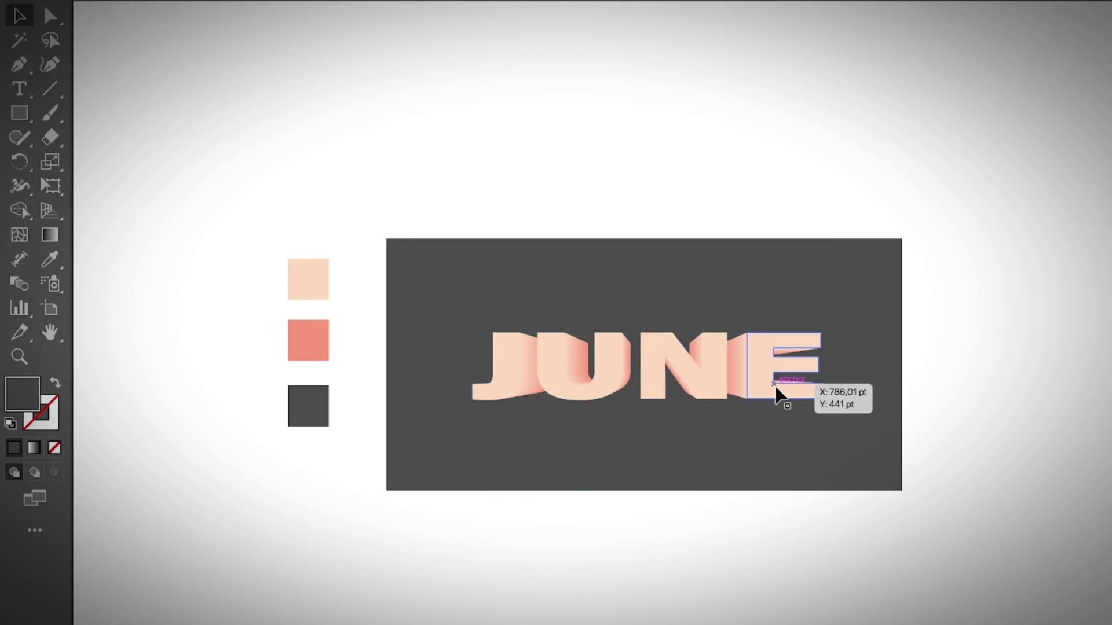
click(771, 389)
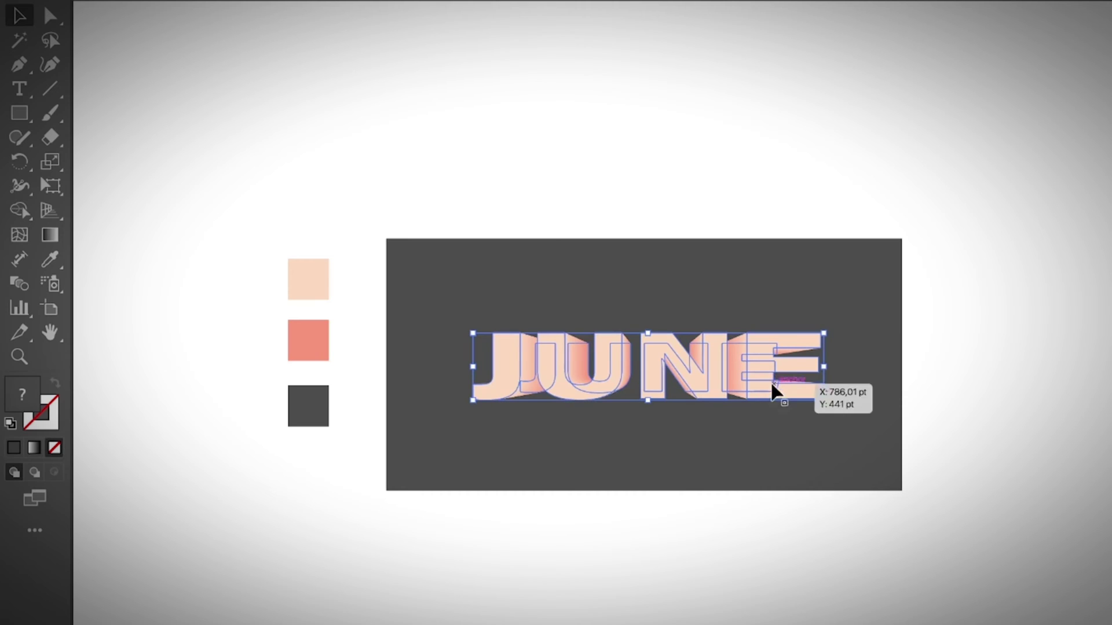
double_click(800, 401)
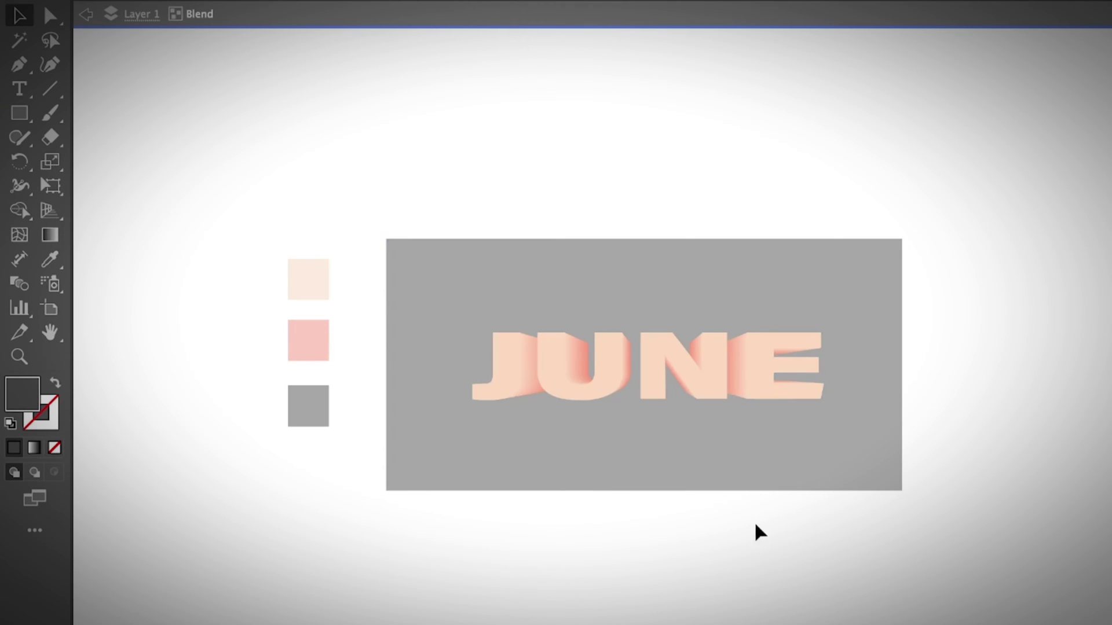
key(Escape)
double_click(772, 400)
click(593, 398)
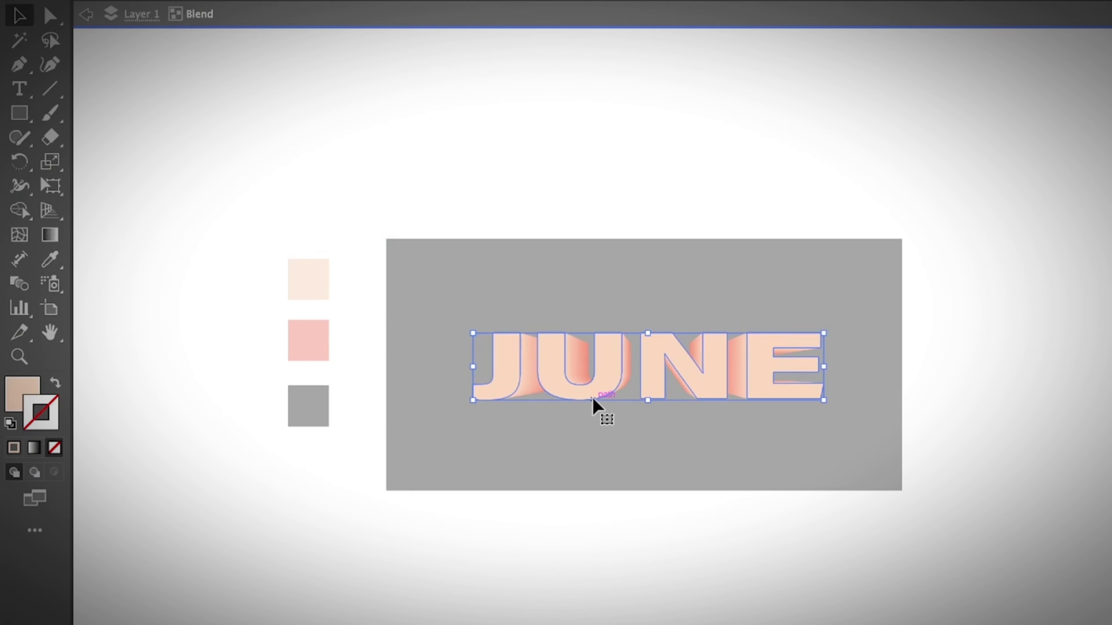
Try a white fill on the front JUNE outline and reapply the peach colour from the sample square.
click(18, 384)
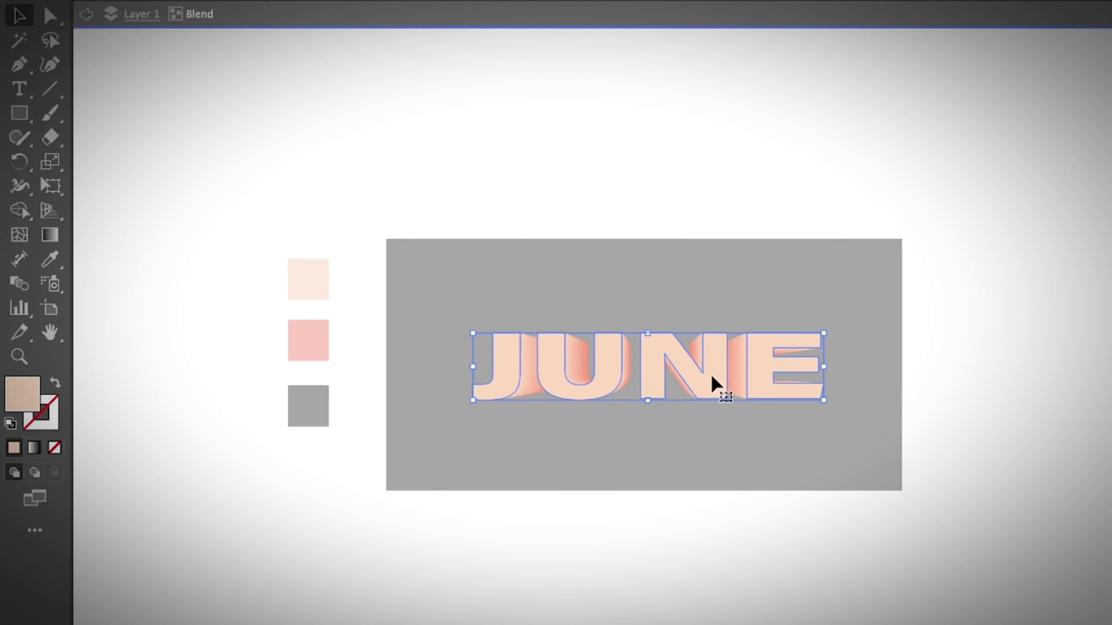
key(super+c)
click(50, 258)
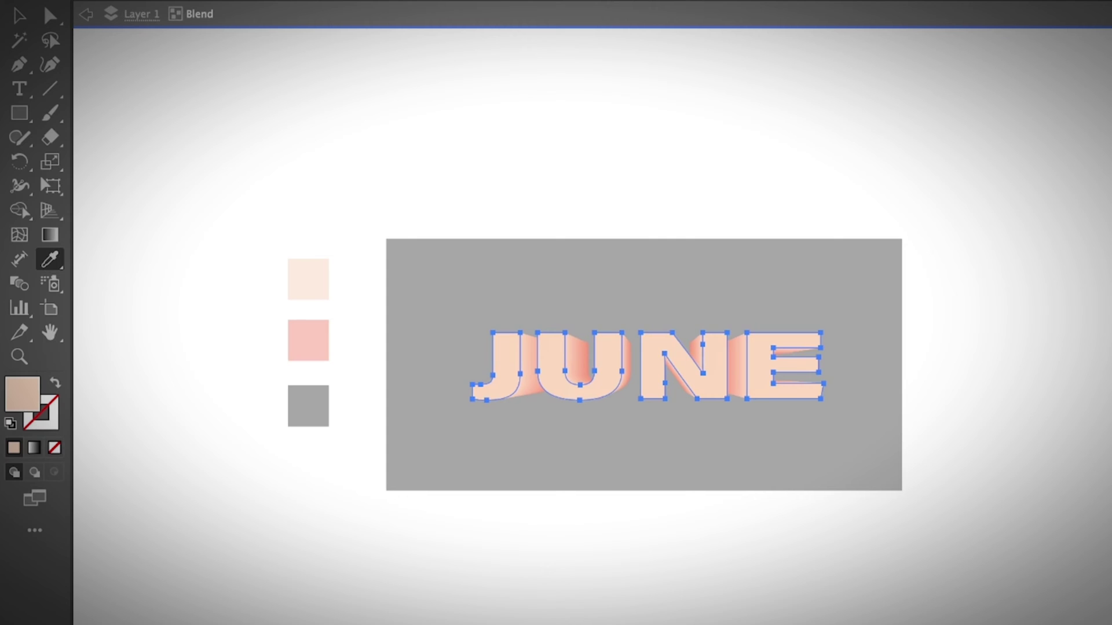
click(1000, 432)
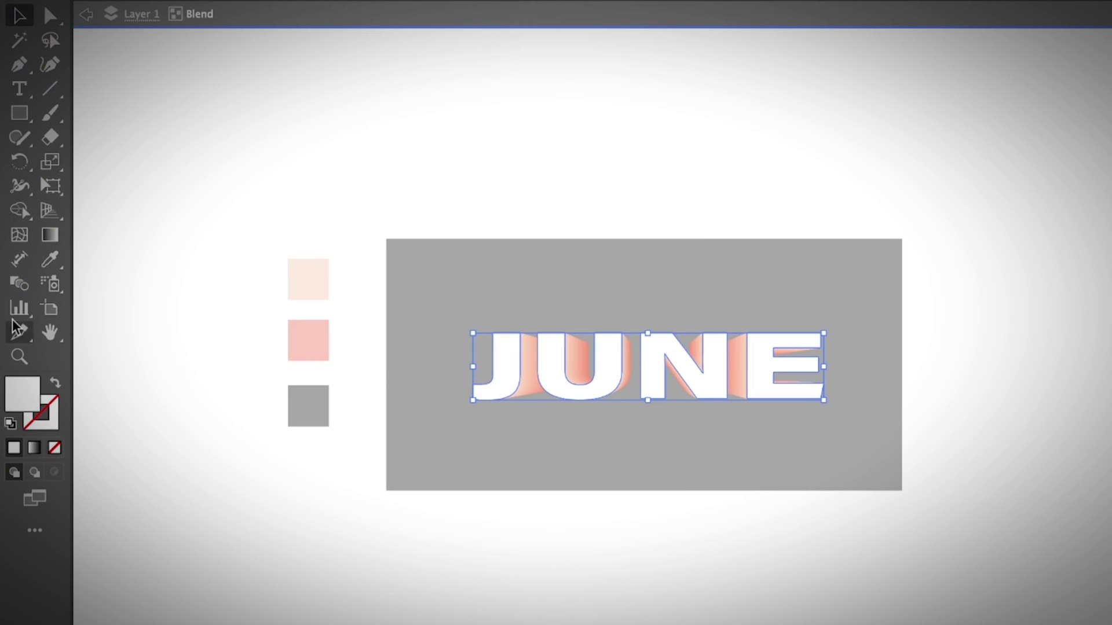
click(51, 258)
click(310, 278)
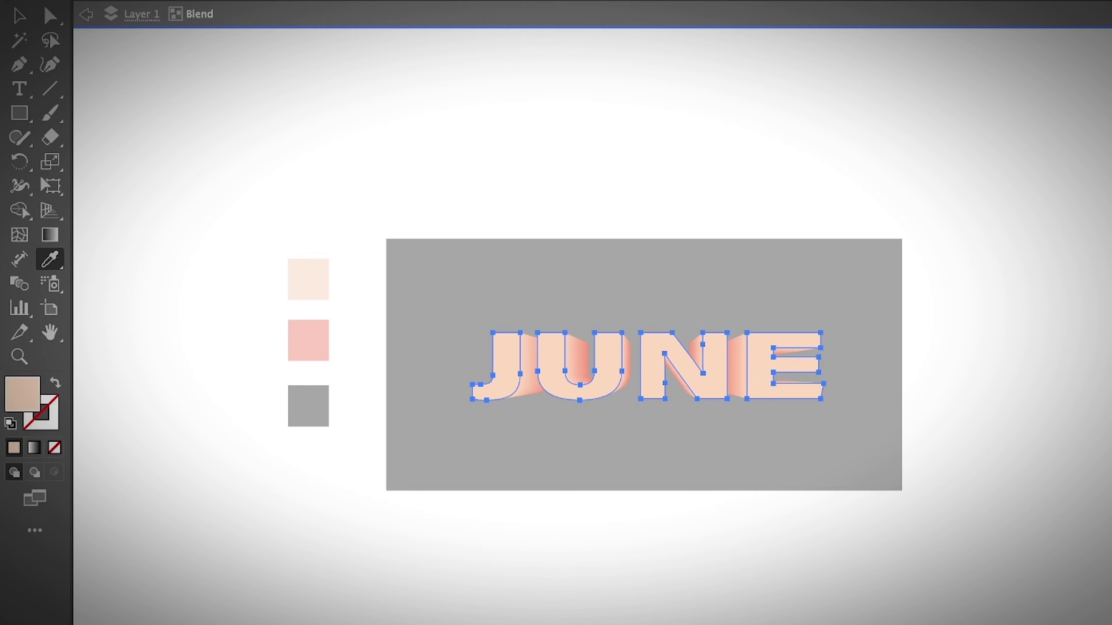
Recolour the front JUNE letters pale pink and leave the isolated blend.
key(ctrl+shift+a)
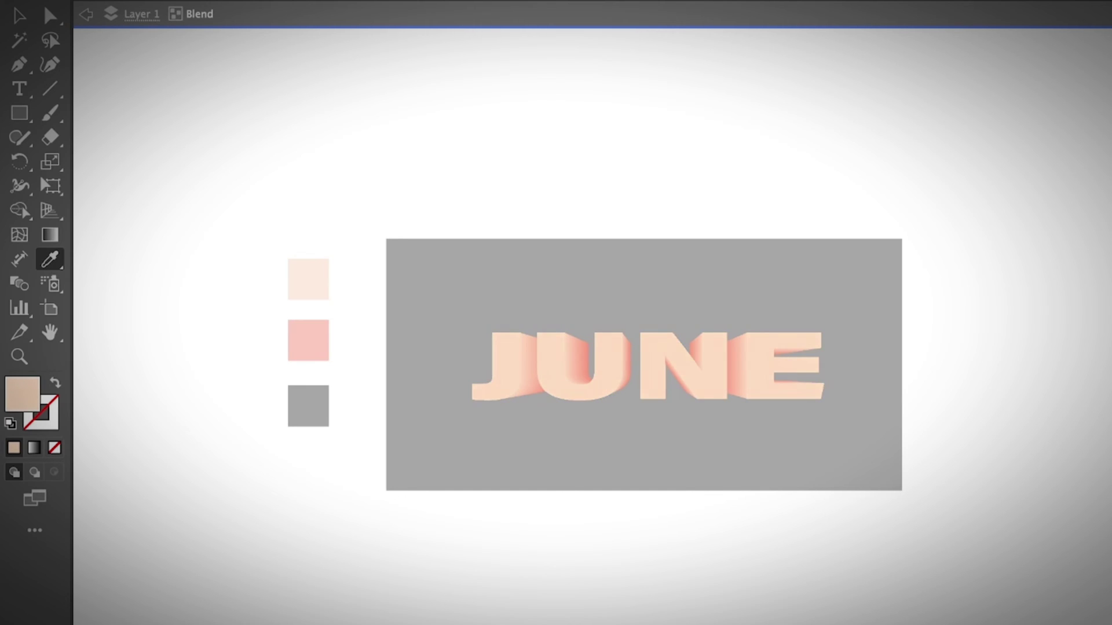
key(ctrl+a)
key(ctrl+a)
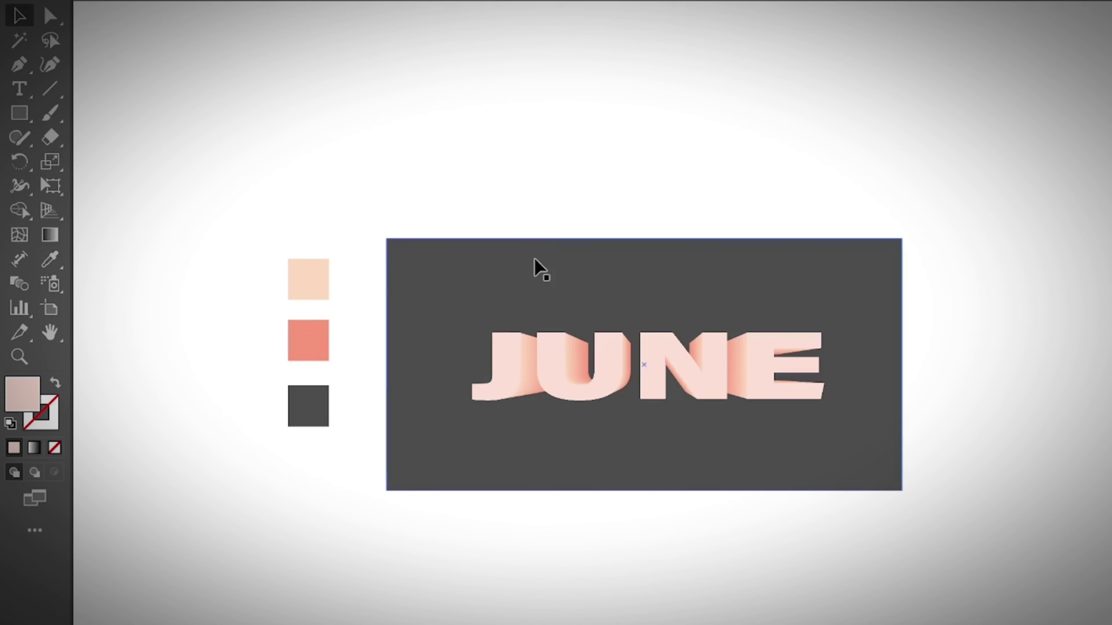
click(546, 232)
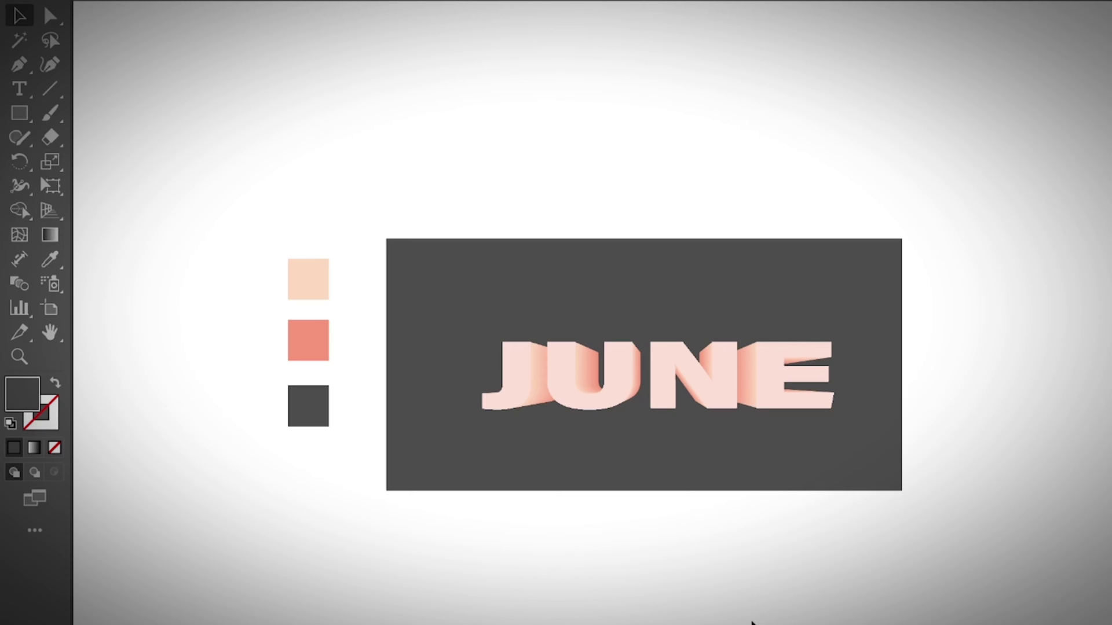
Handwrite the word June with the Paintbrush as one thin dark grey script stroke above the rectangle.
key(b)
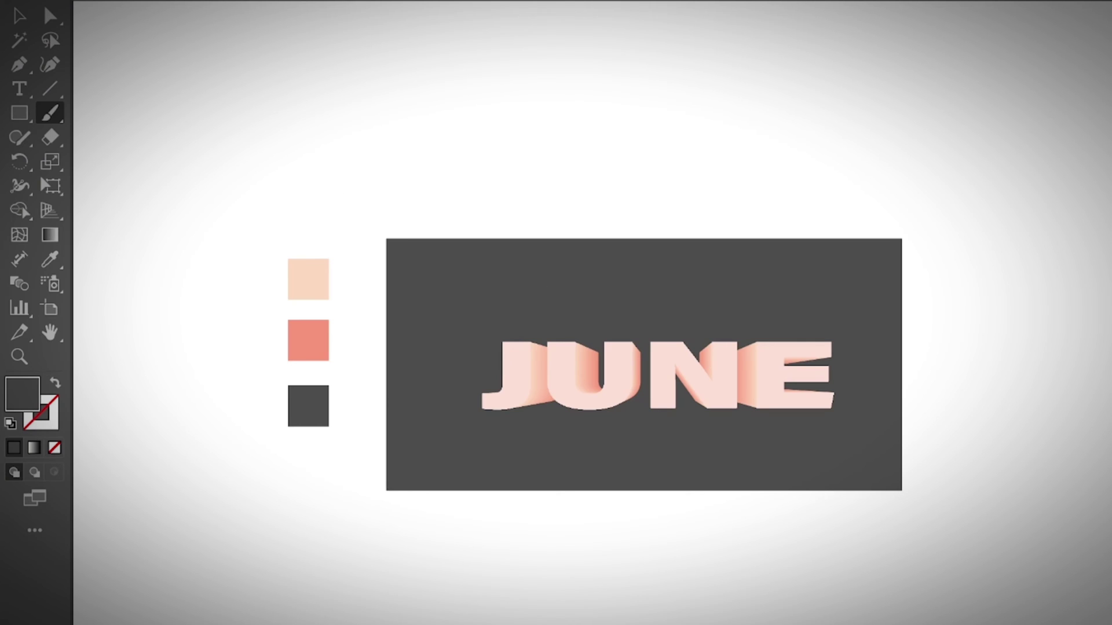
scroll(532, 547, right, 1)
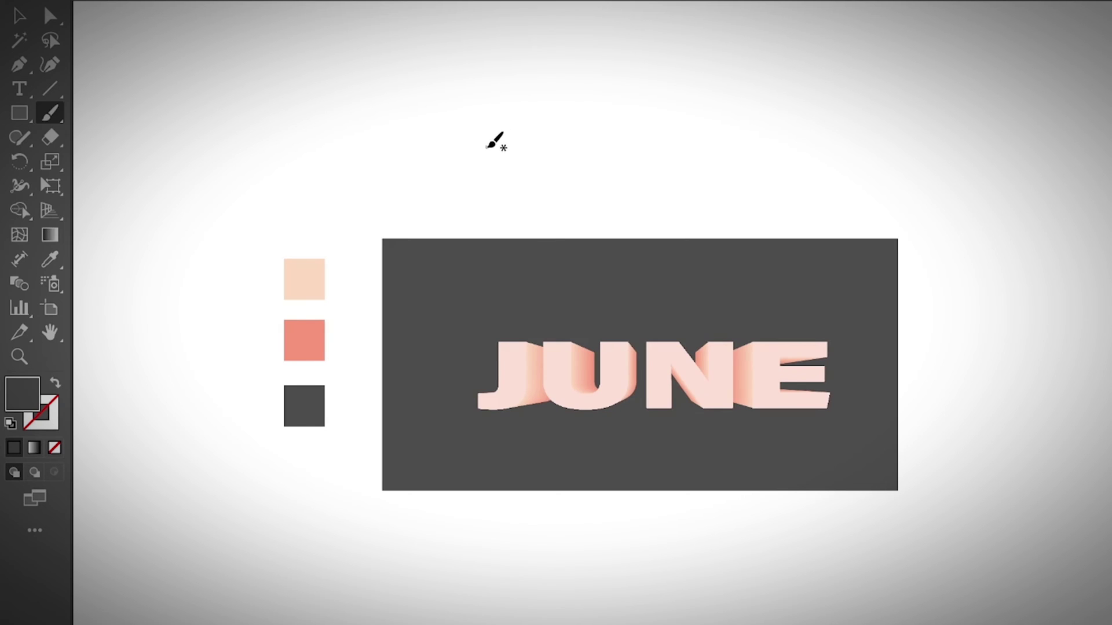
mouse_move(451, 167)
mouse_down()
mouse_move(483, 139)
mouse_move(478, 219)
mouse_move(529, 176)
mouse_move(570, 173)
mouse_move(623, 189)
mouse_up()
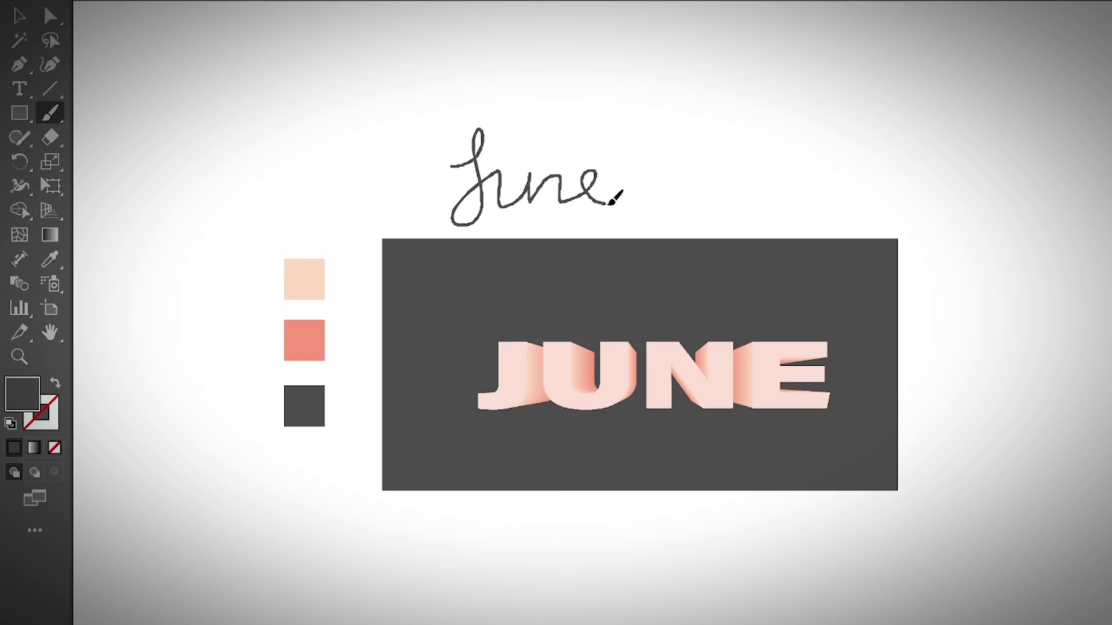
key(v)
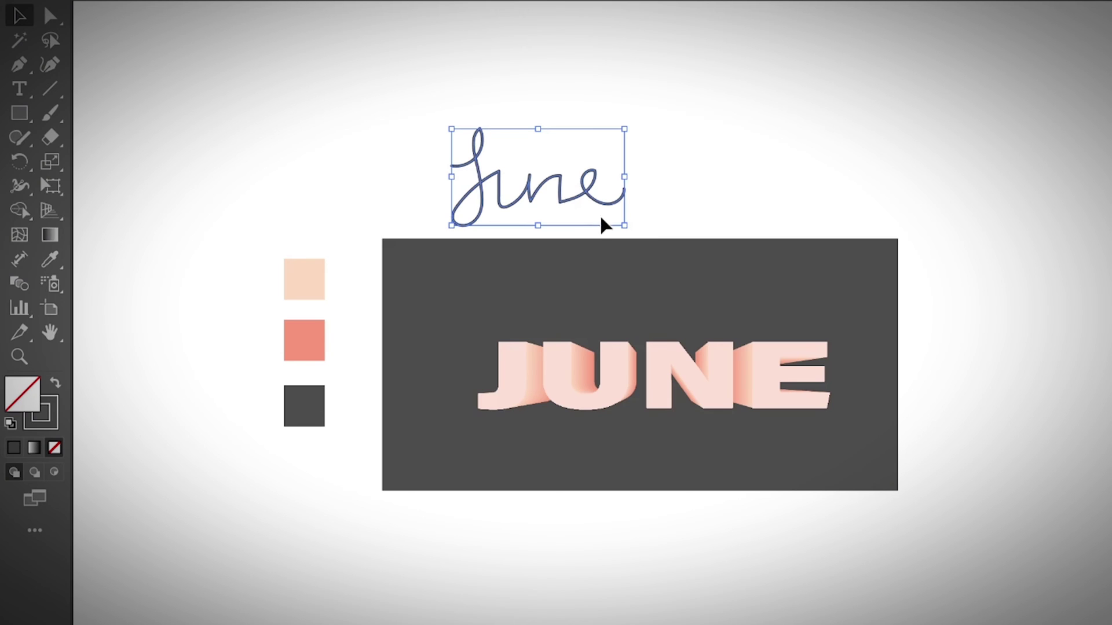
Move the handwritten June above the middle of the rectangle, enlarge it proportionally by about a quarter, and deselect it.
drag(596, 204, 664, 211)
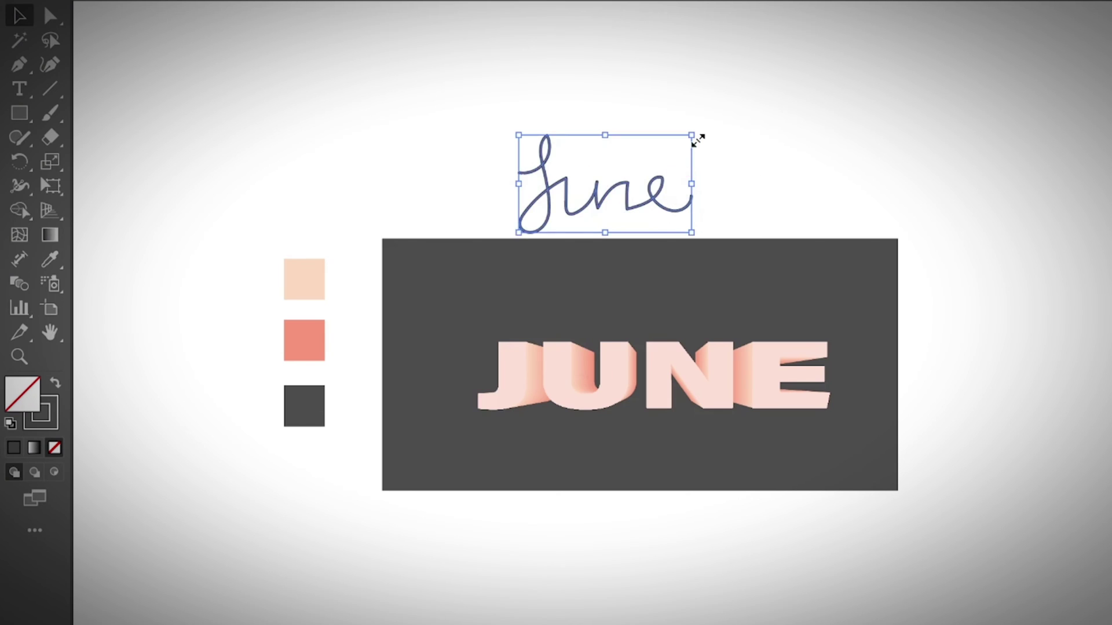
drag(693, 135, 743, 108)
click(741, 181)
click(559, 218)
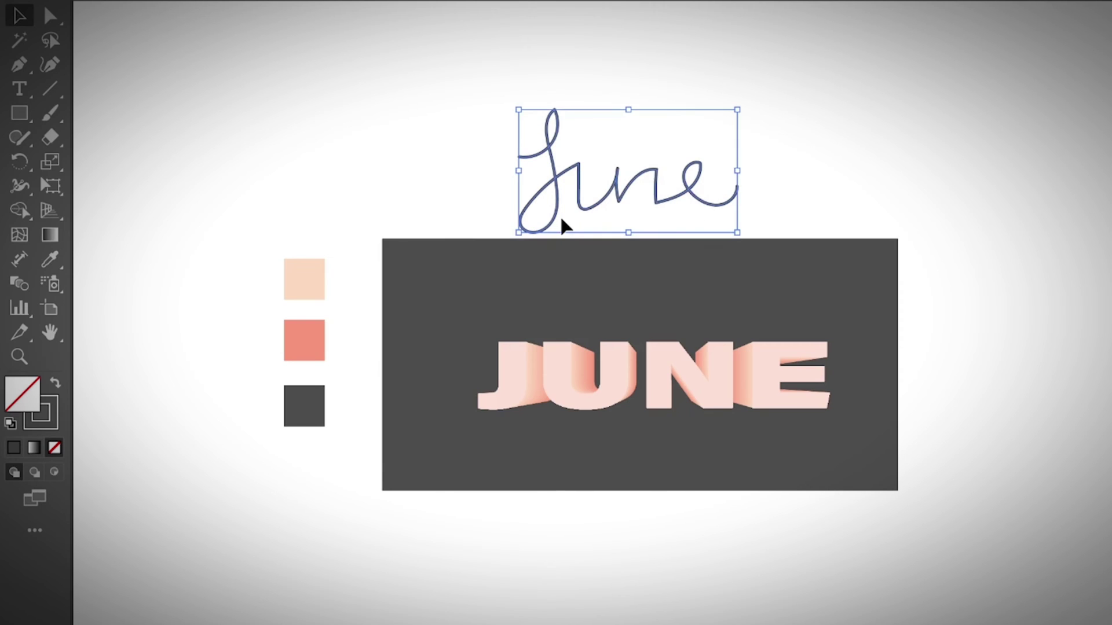
click(774, 174)
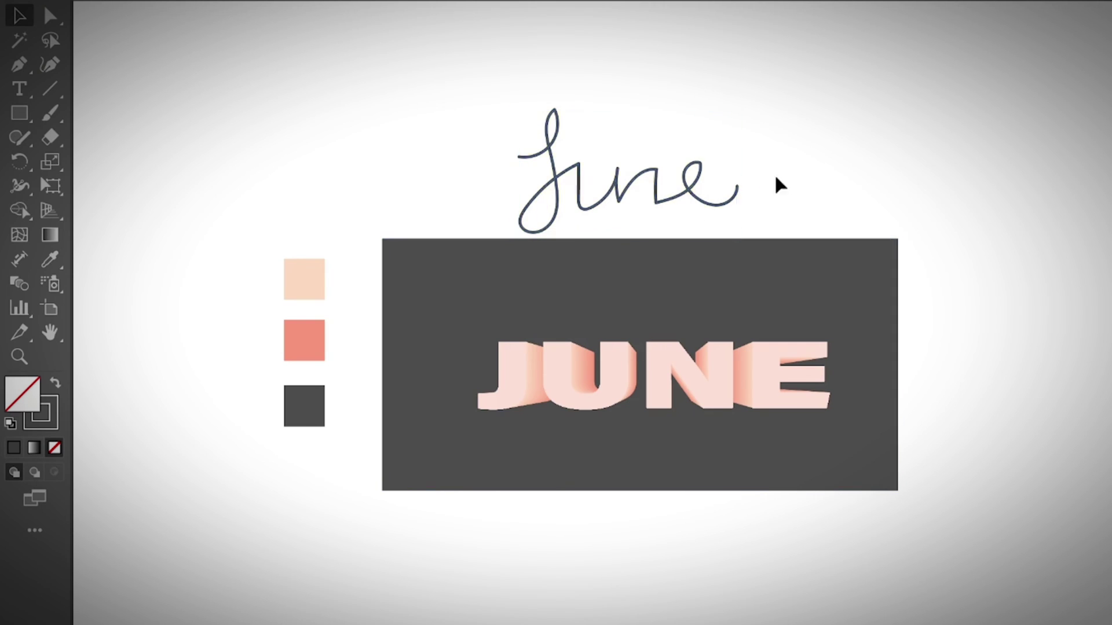
Smooth the handwritten June path to 51% and move the lettering slightly up and to the side.
click(708, 201)
click(778, 206)
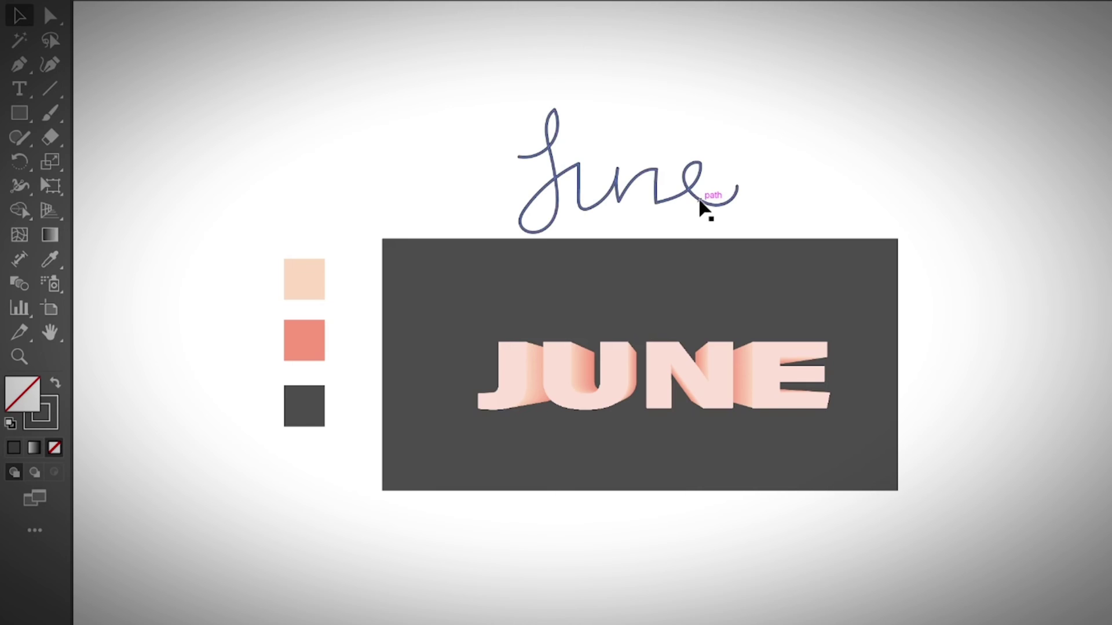
click(700, 201)
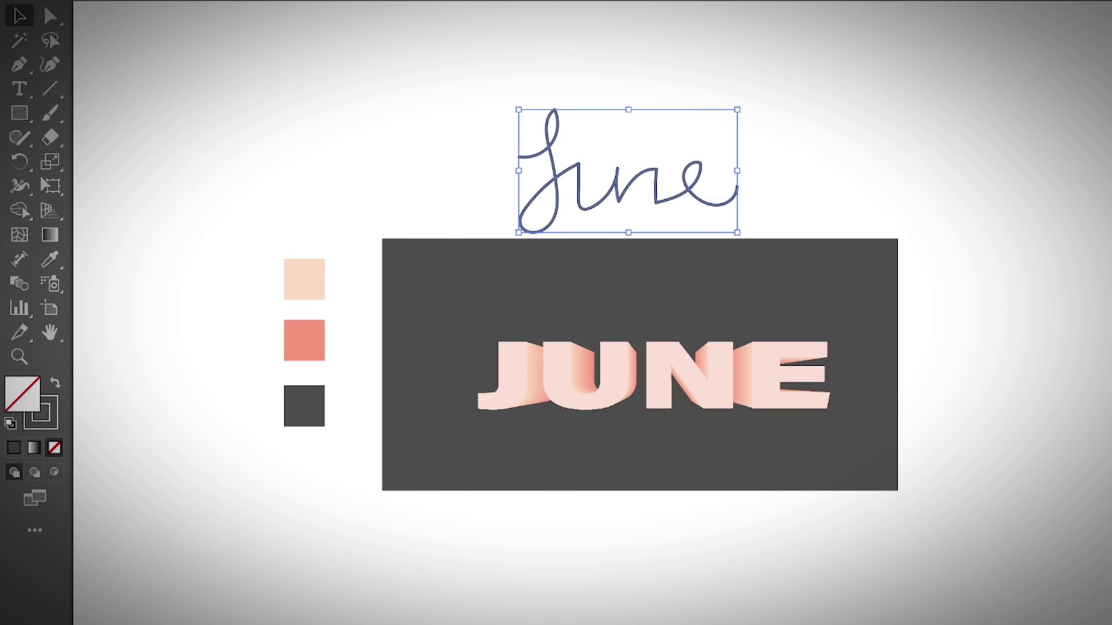
mouse_move(352, 457)
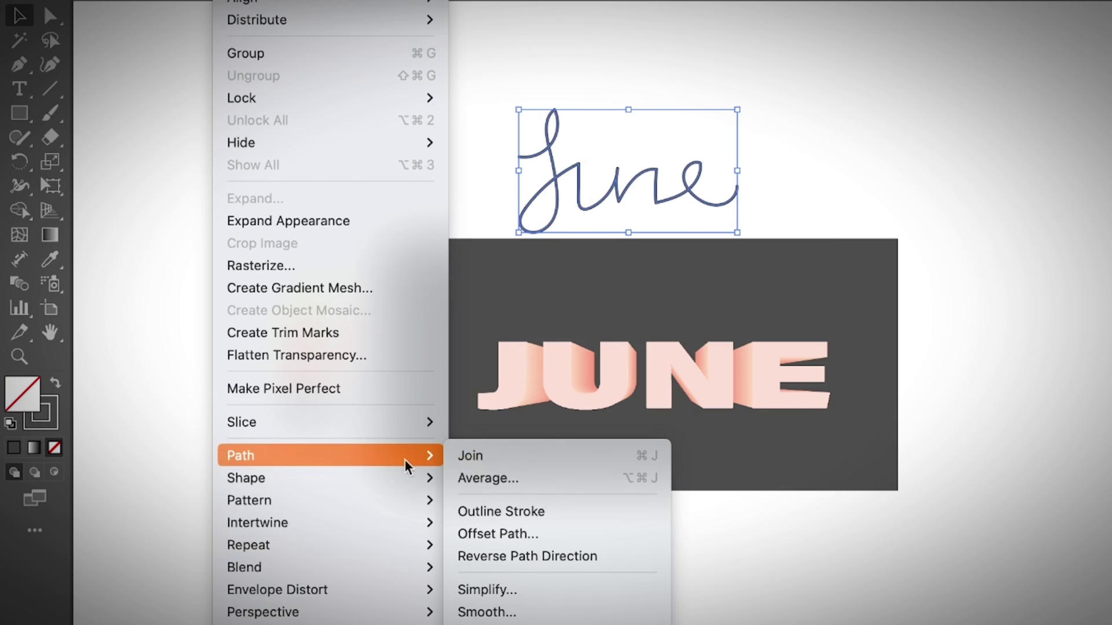
click(492, 612)
drag(604, 433, 629, 446)
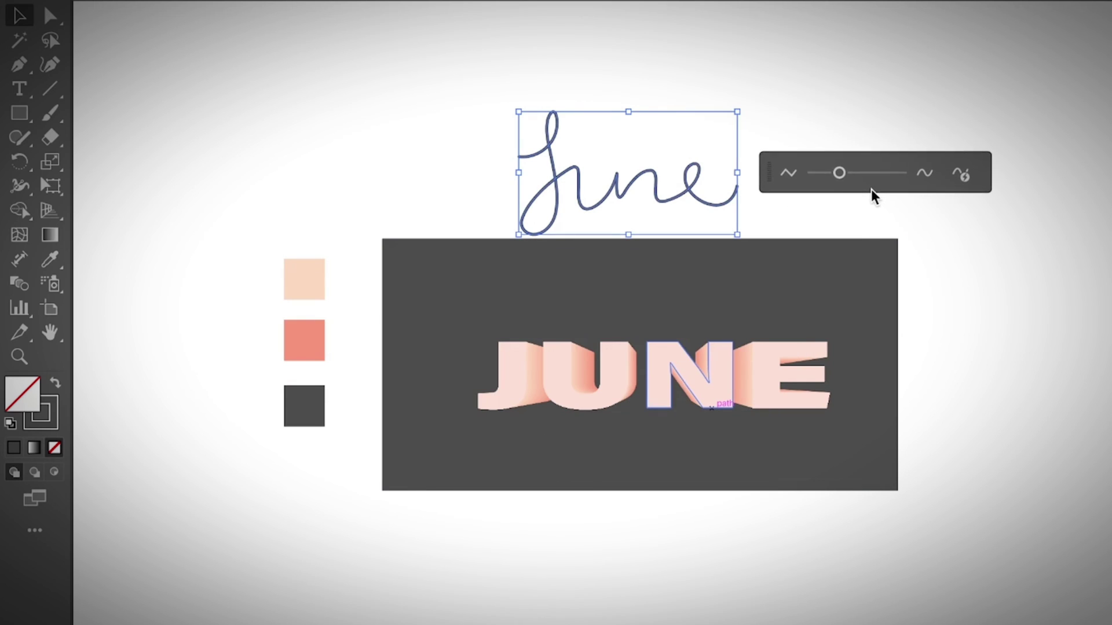
mouse_move(835, 183)
mouse_down()
mouse_move(884, 182)
mouse_move(830, 183)
mouse_move(871, 181)
mouse_move(833, 183)
mouse_move(854, 182)
mouse_up()
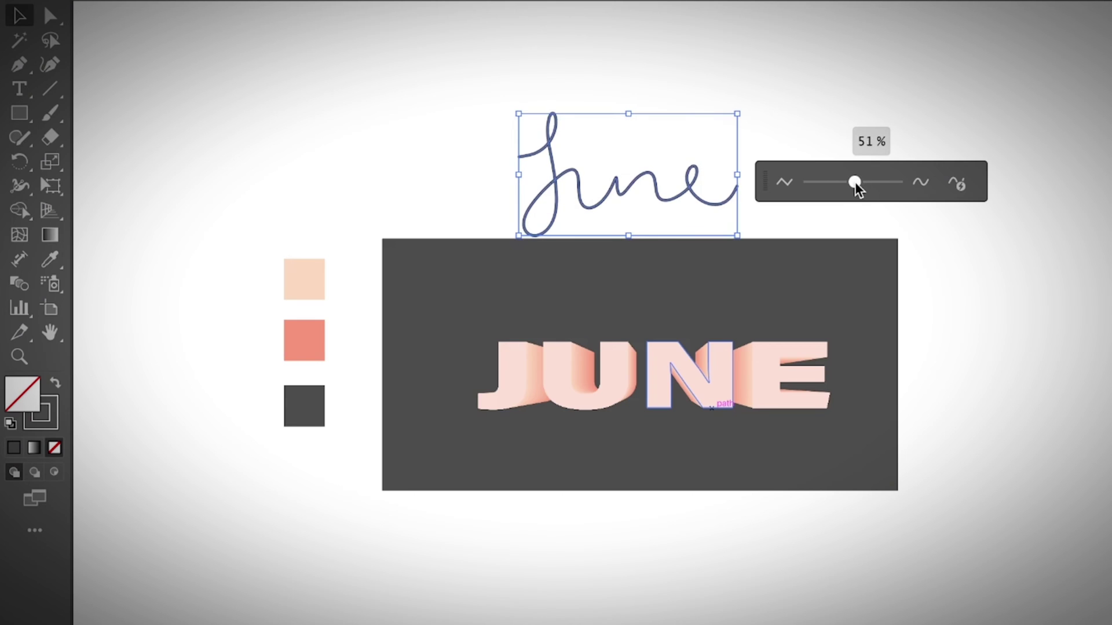
click(783, 207)
drag(699, 165, 732, 184)
click(718, 214)
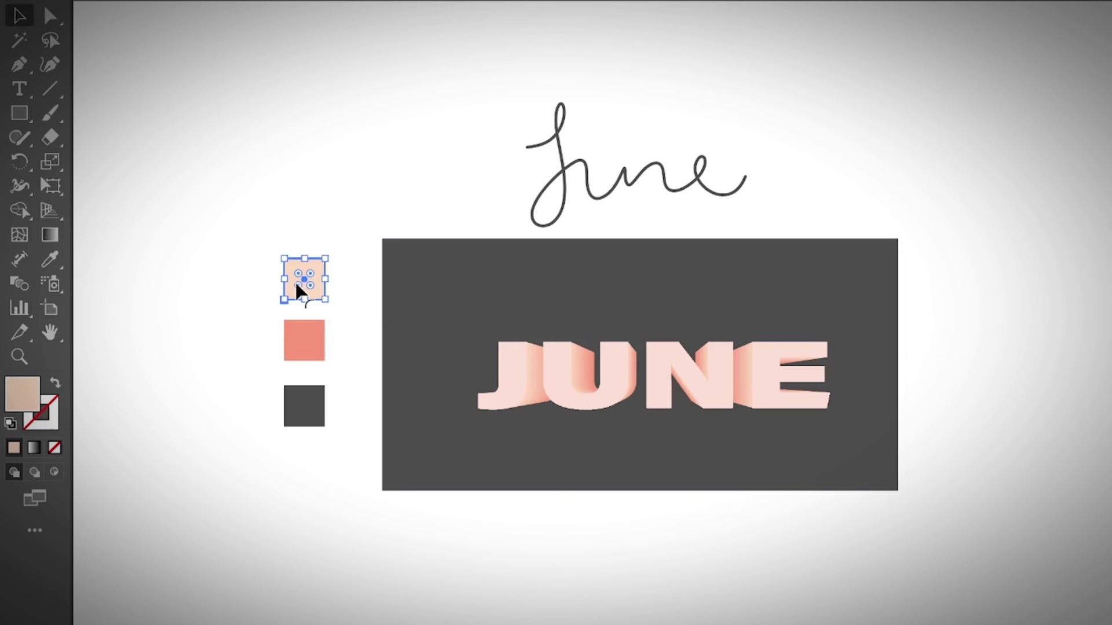
Copy the peach and coral sample squares to the area above the handwritten June.
click(326, 313)
click(310, 294)
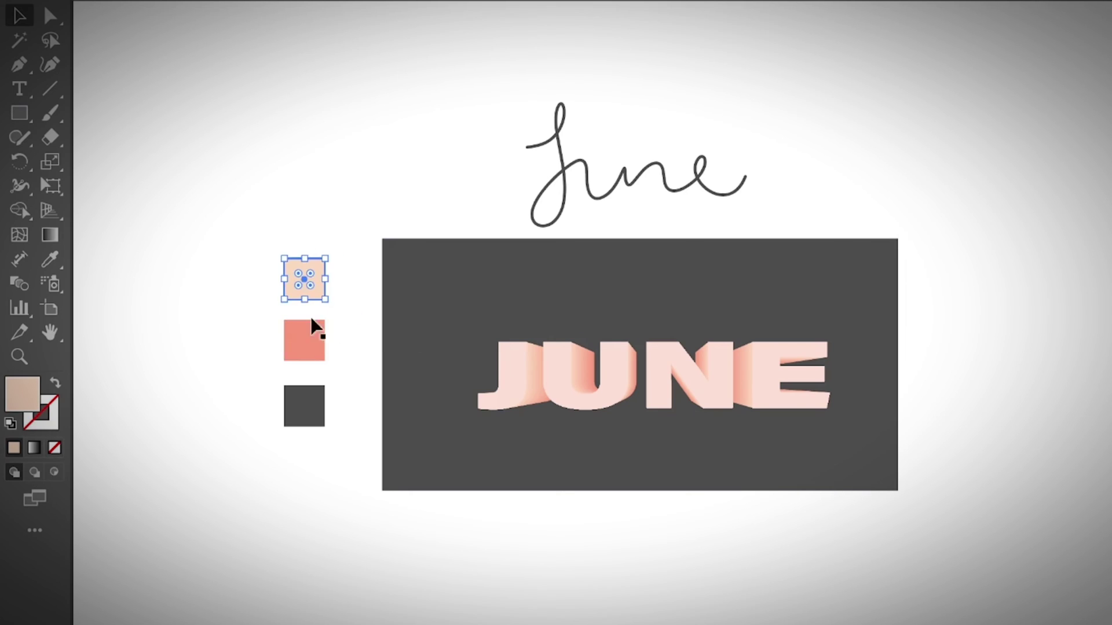
shift+click(311, 355)
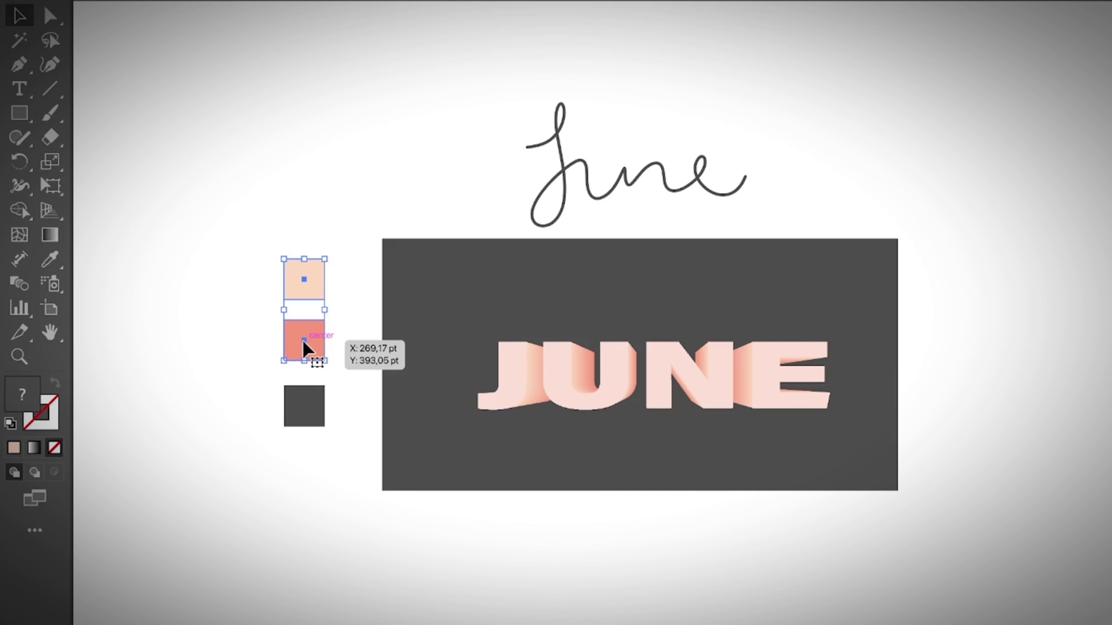
drag(300, 339, 643, 124)
click(695, 116)
Place the copied coral square beside the peach one and round the corners of both into circles.
drag(649, 133, 732, 72)
click(651, 62)
drag(639, 49, 672, 83)
click(733, 58)
drag(729, 53, 741, 63)
drag(740, 64, 753, 74)
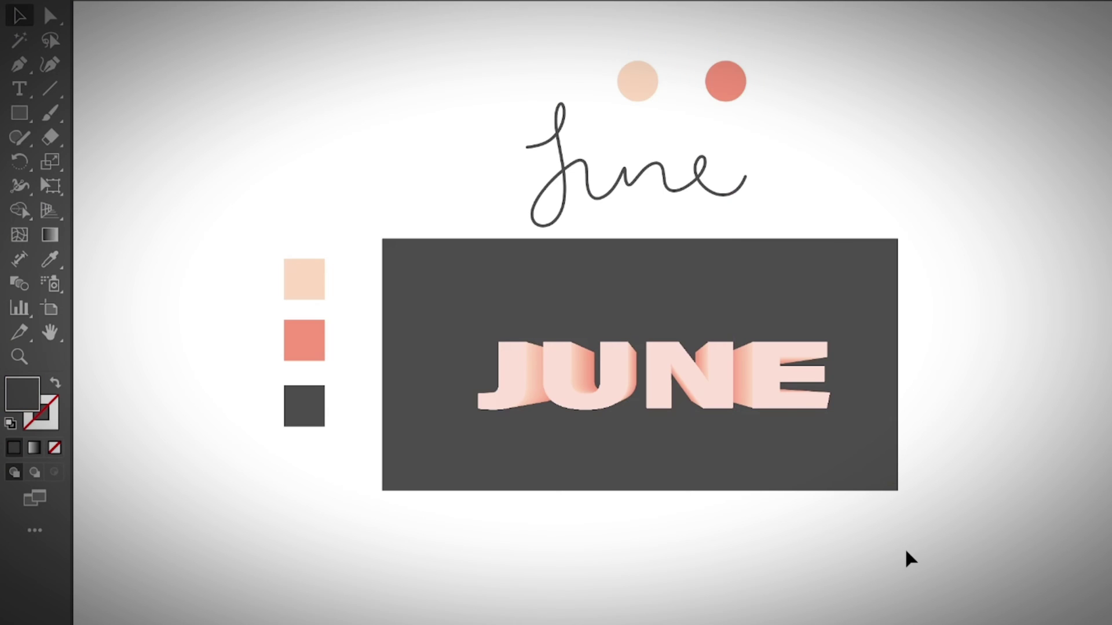
Delete the dark grey rectangle together with the blended block-letter JUNE.
click(798, 472)
click(954, 529)
drag(950, 535, 417, 324)
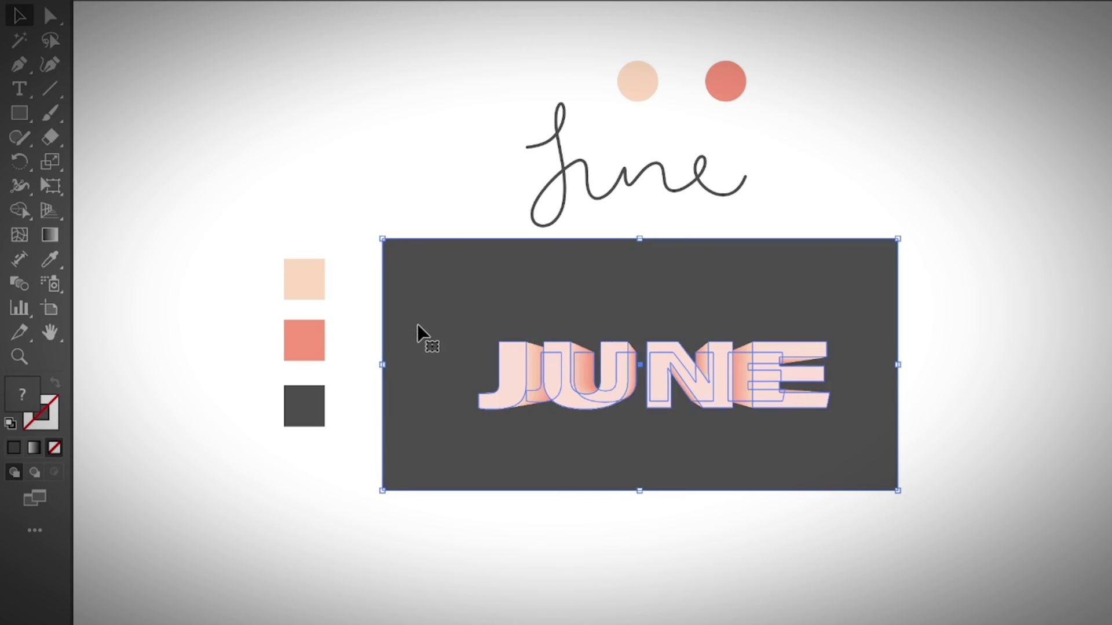
key(Delete)
Move the lettering and circles to the middle of the canvas, enlarge June by about three quarters, and keep the circles above it.
drag(496, 44, 784, 181)
drag(670, 179, 621, 366)
click(628, 285)
click(609, 352)
click(596, 270)
shift+click(674, 280)
drag(674, 280, 674, 193)
click(694, 367)
drag(697, 352, 859, 362)
click(779, 401)
drag(783, 397, 743, 385)
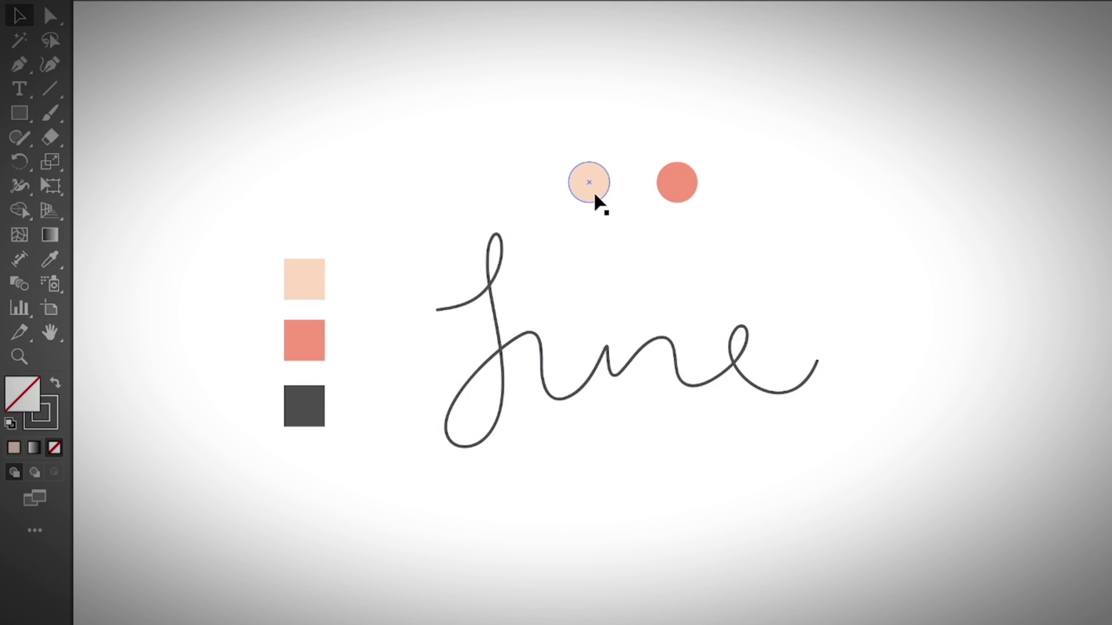
Shrink the peach and coral circles to less than half their size and widen the gap between them.
click(595, 194)
shift+click(683, 192)
mouse_move(698, 182)
mouse_down()
mouse_move(624, 186)
mouse_move(702, 189)
mouse_up()
click(628, 203)
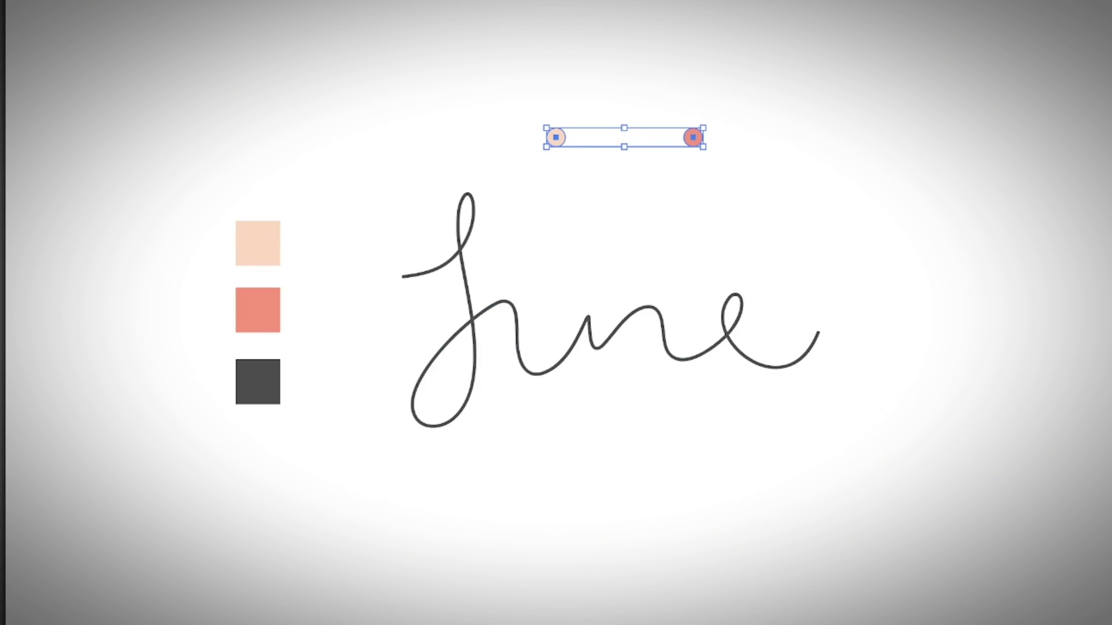
Make a blend between the small peach and coral circles.
click(191, 0)
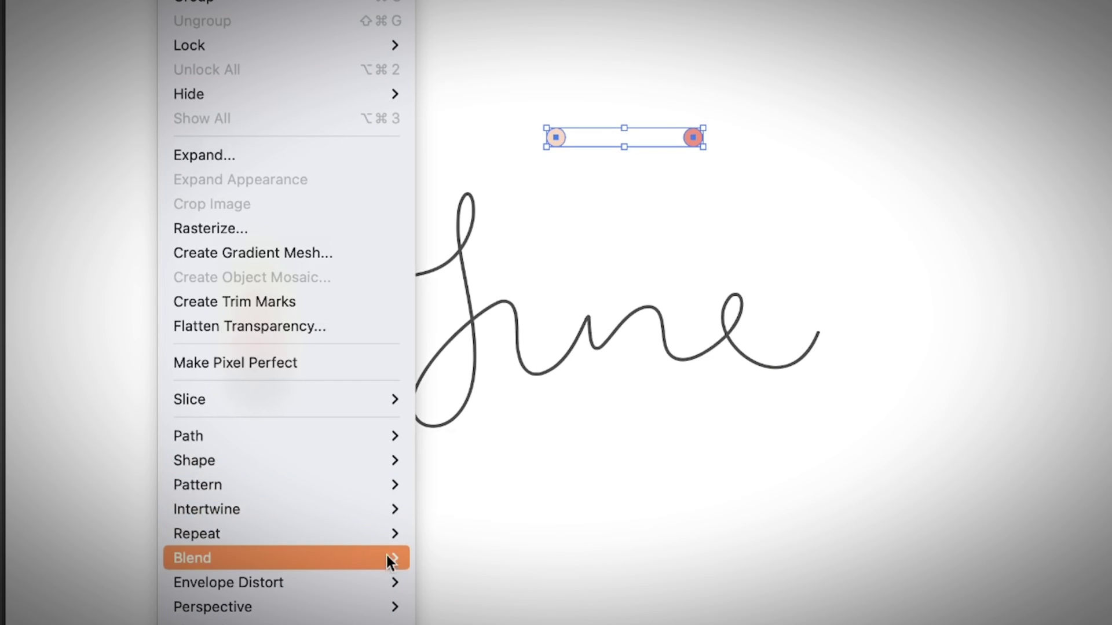
click(417, 558)
click(706, 521)
click(669, 135)
click(640, 173)
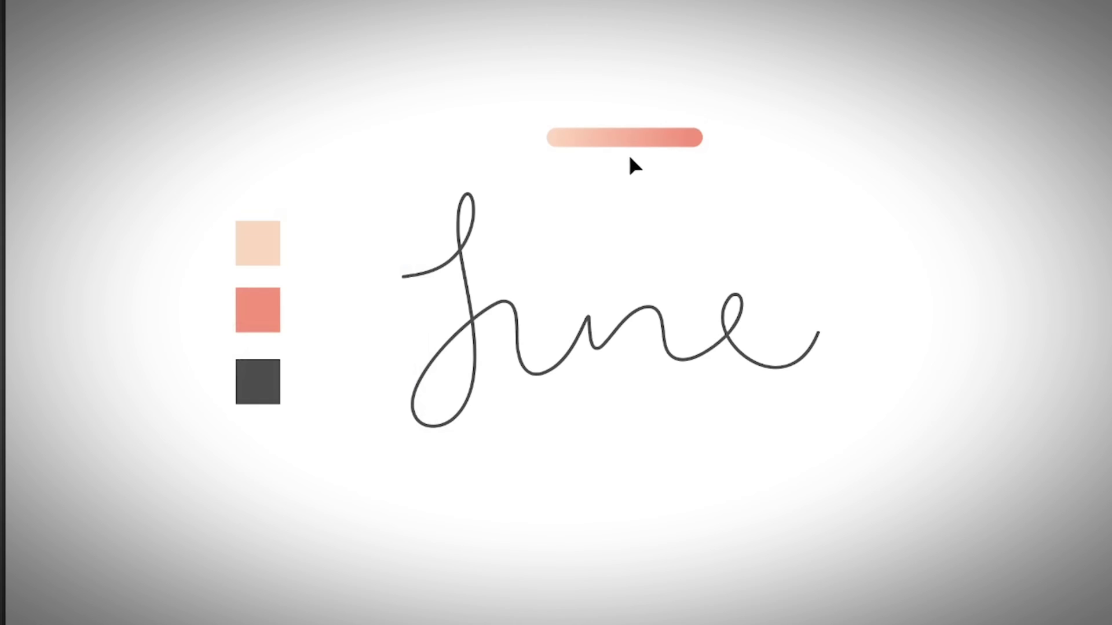
Replace the peach-to-coral blend's spine with the handwritten June path.
drag(473, 65, 859, 485)
click(185, 1)
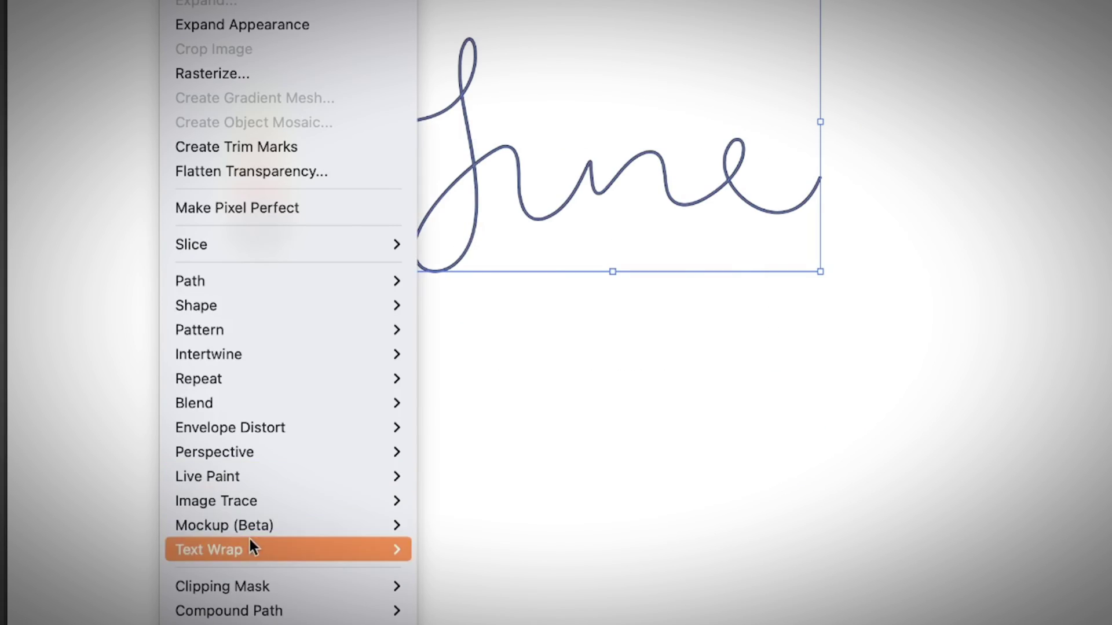
mouse_move(323, 405)
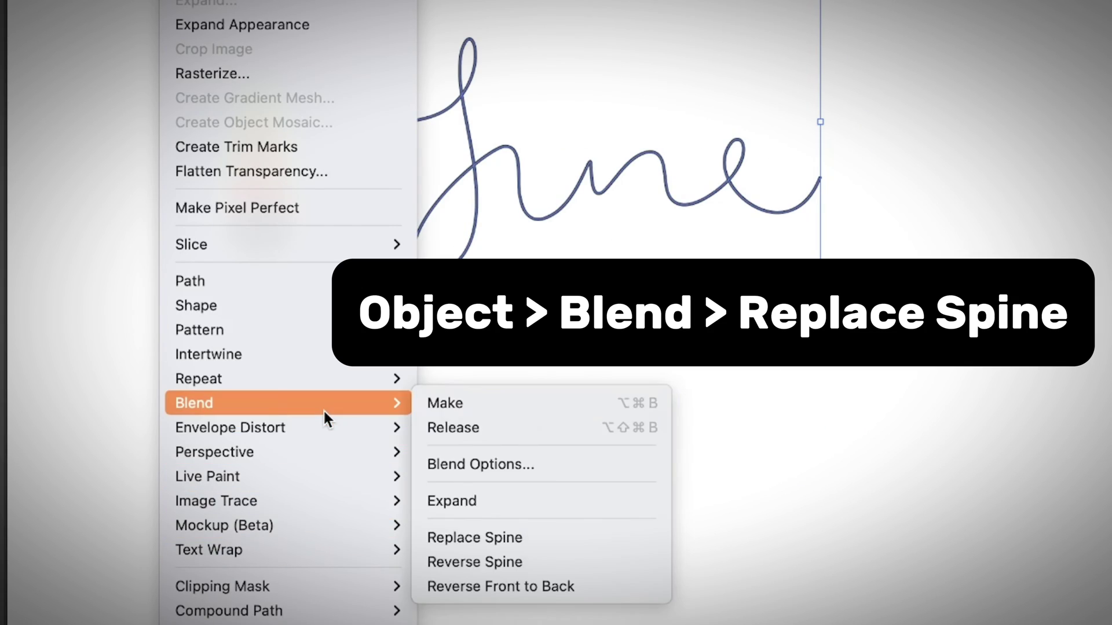
click(540, 540)
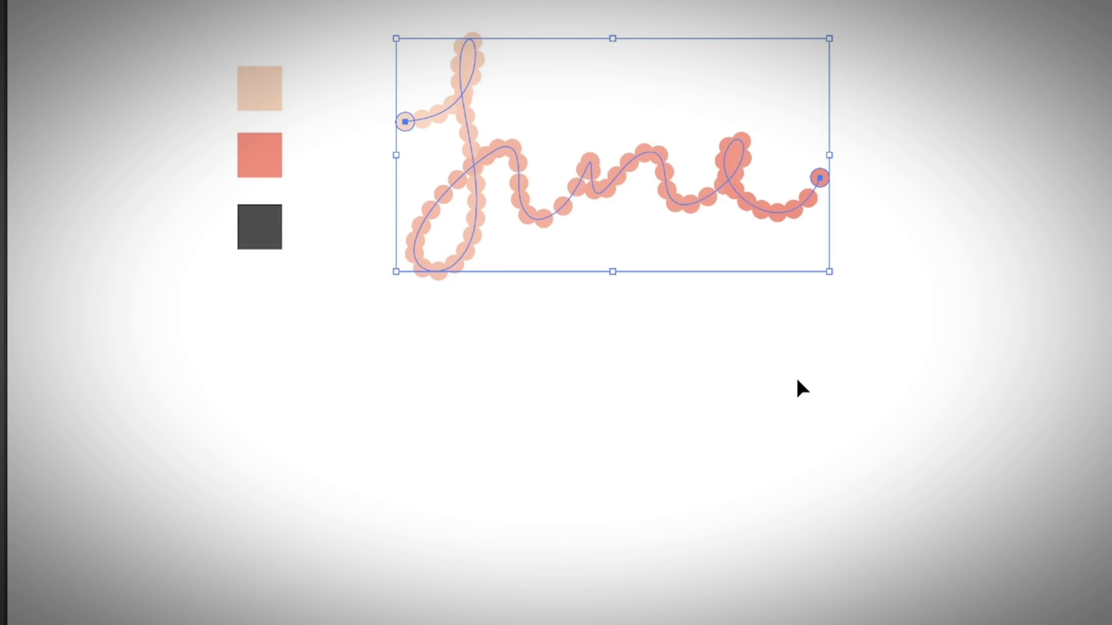
click(645, 360)
click(582, 195)
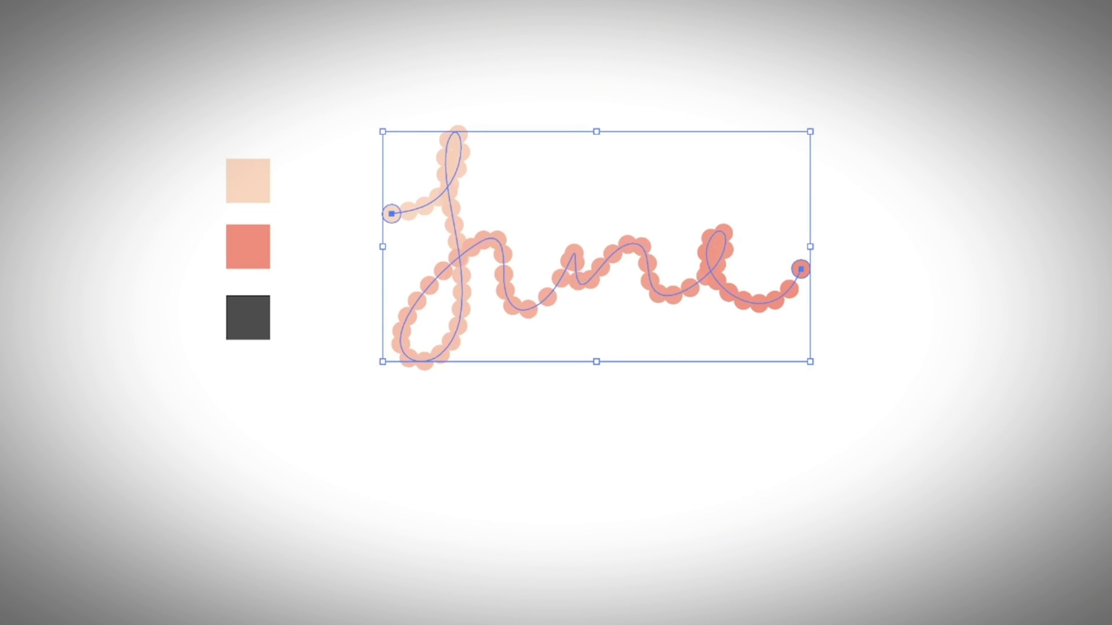
Set the June blend's spacing to Specified Steps with 400 steps and deselect it.
click(781, 479)
click(736, 313)
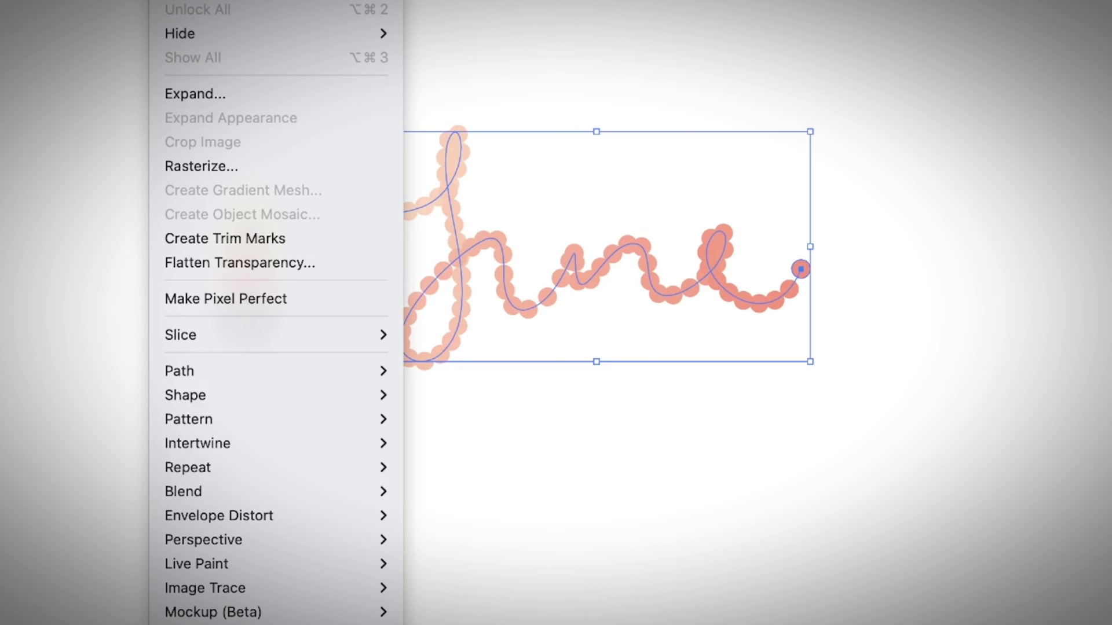
mouse_move(343, 495)
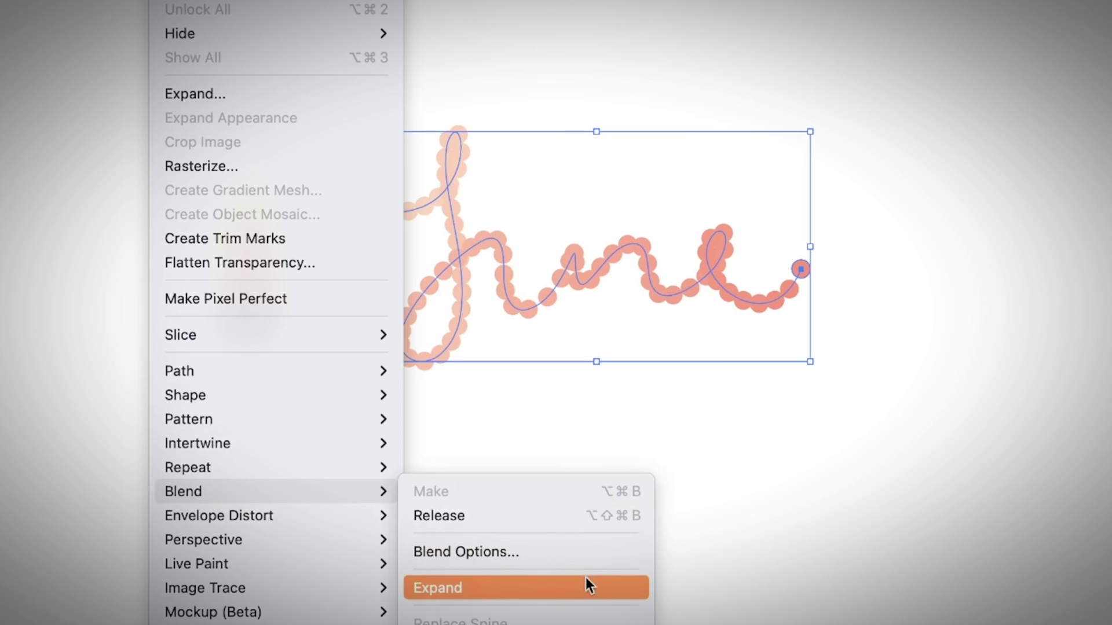
click(569, 551)
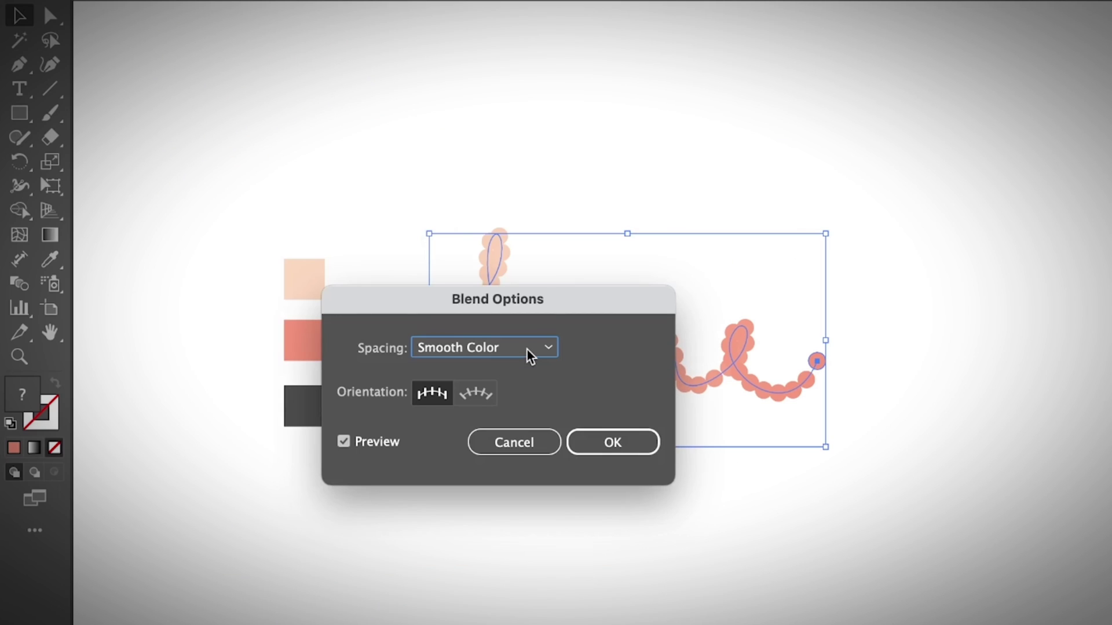
click(527, 348)
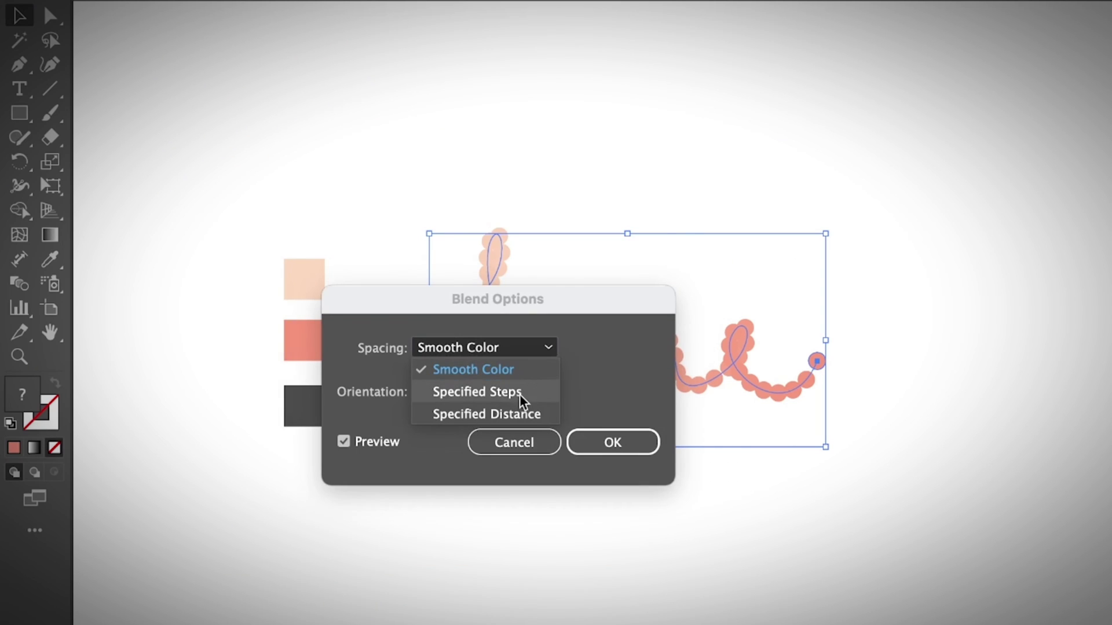
drag(550, 306, 688, 490)
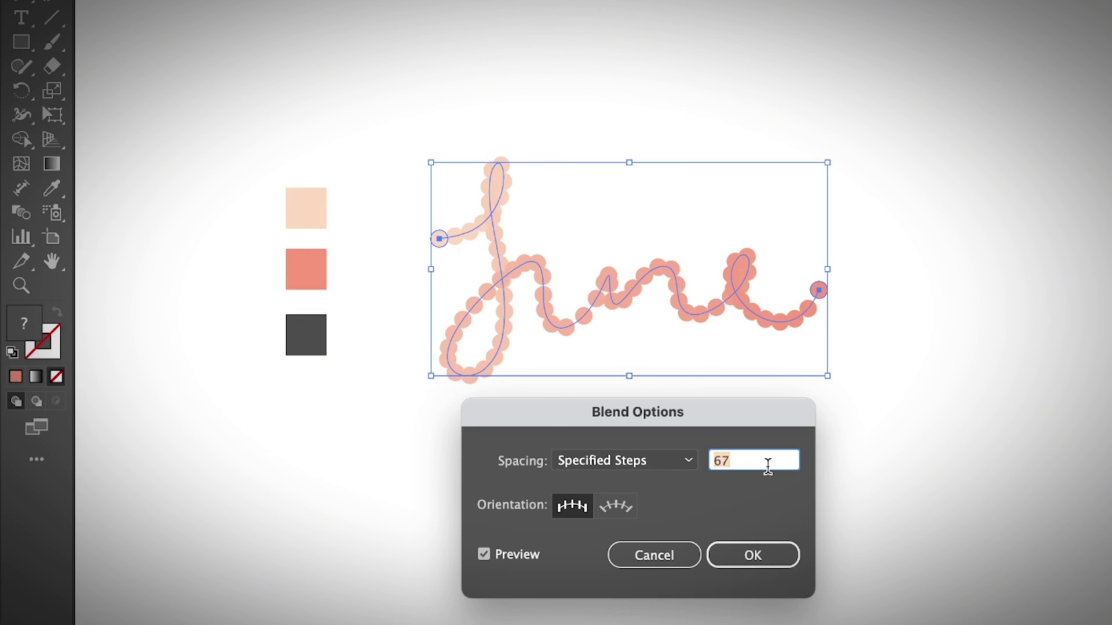
text(400)
click(509, 557)
click(510, 557)
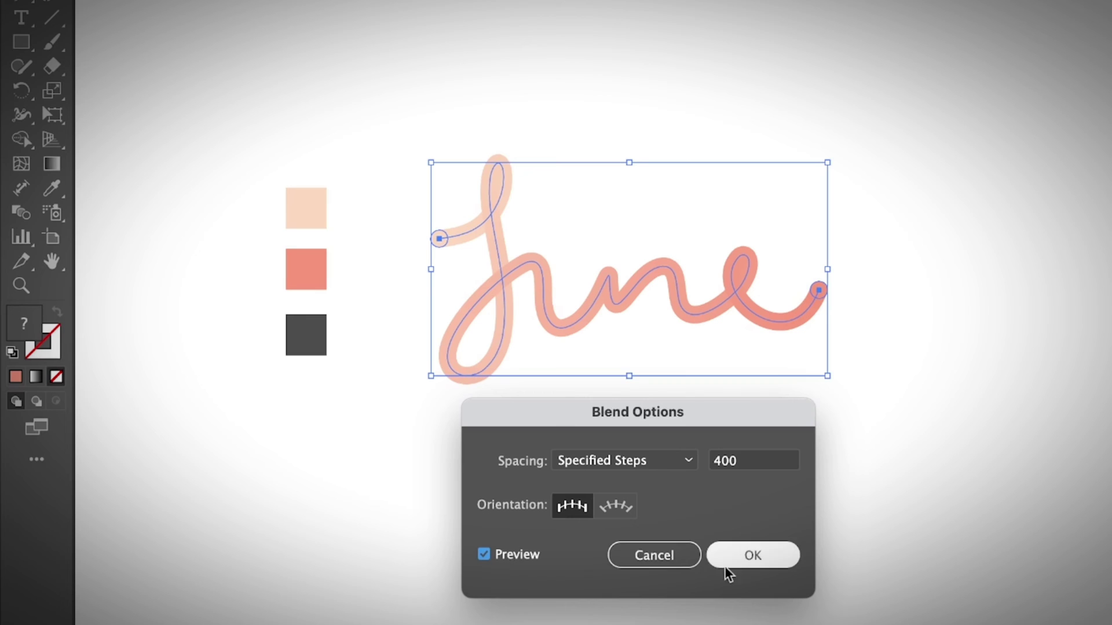
click(751, 562)
click(639, 465)
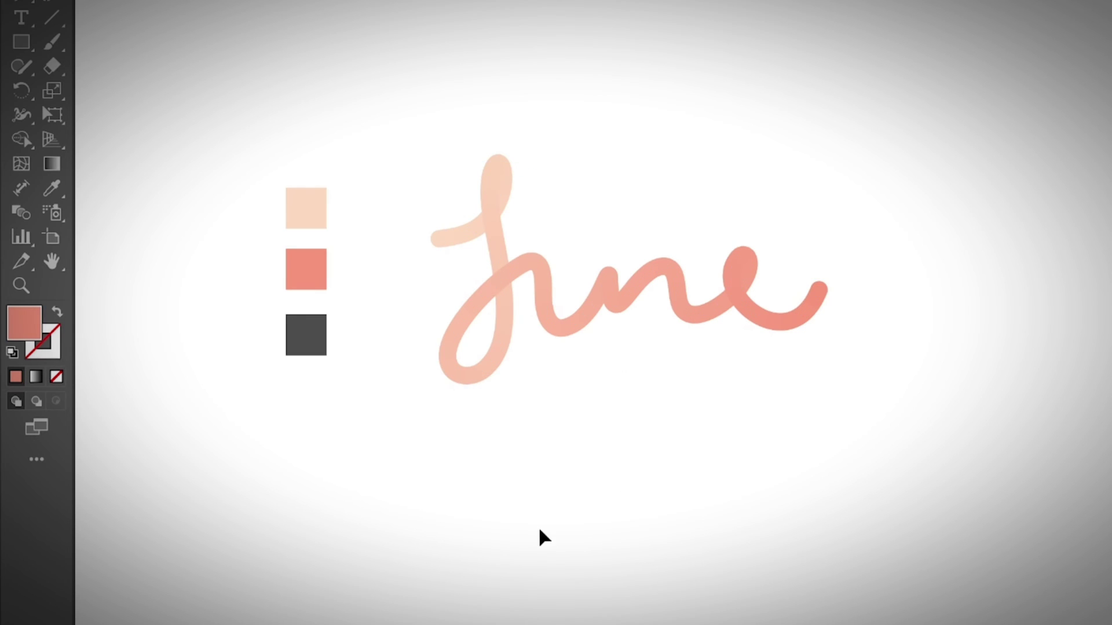
Examine the smoothness and overlaps of the blended June lettering up close.
key(ctrl+equal)
key(ctrl+equal)
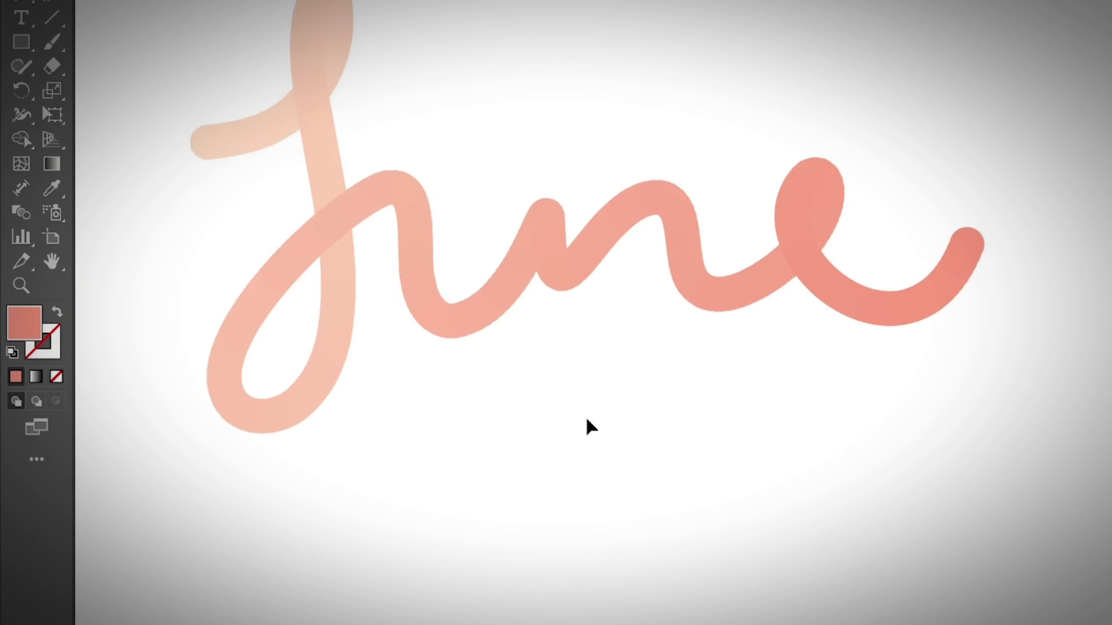
scroll(587, 420, up, 5)
click(342, 193)
click(370, 394)
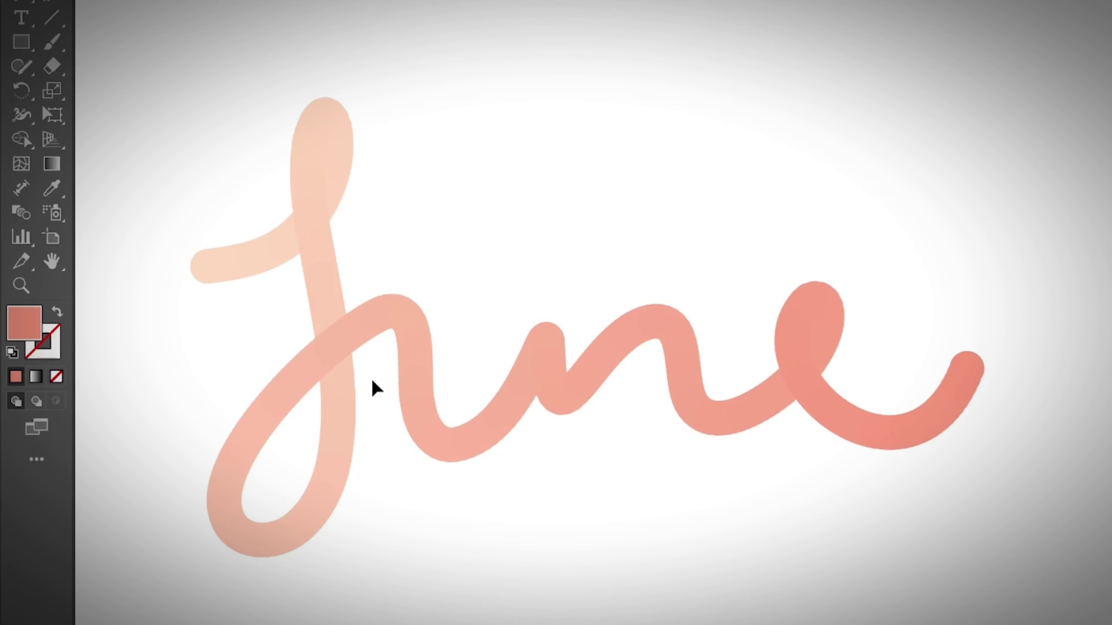
key(ctrl+minus)
key(ctrl+minus)
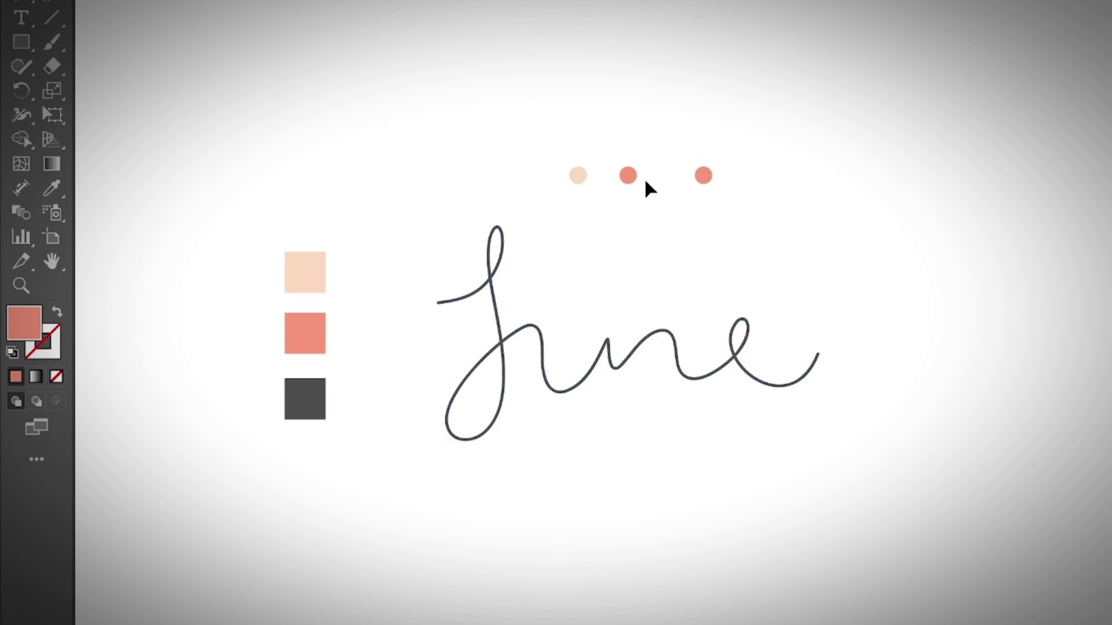
Centre the middle circle between the outer two and recolour the three circles yellow, magenta and orange.
drag(635, 182, 645, 179)
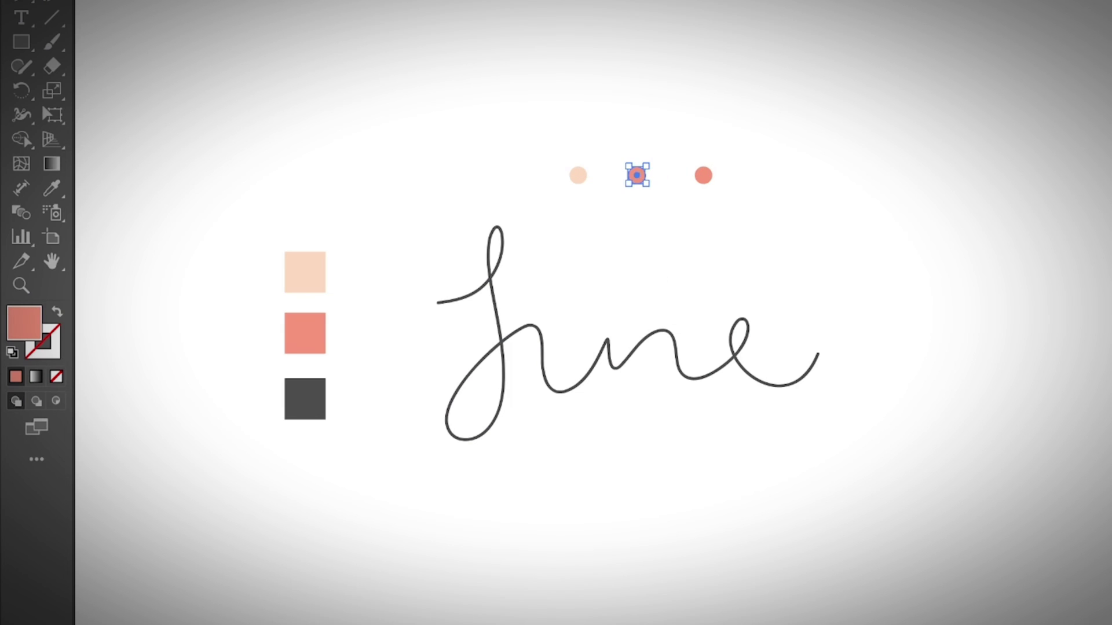
click(942, 207)
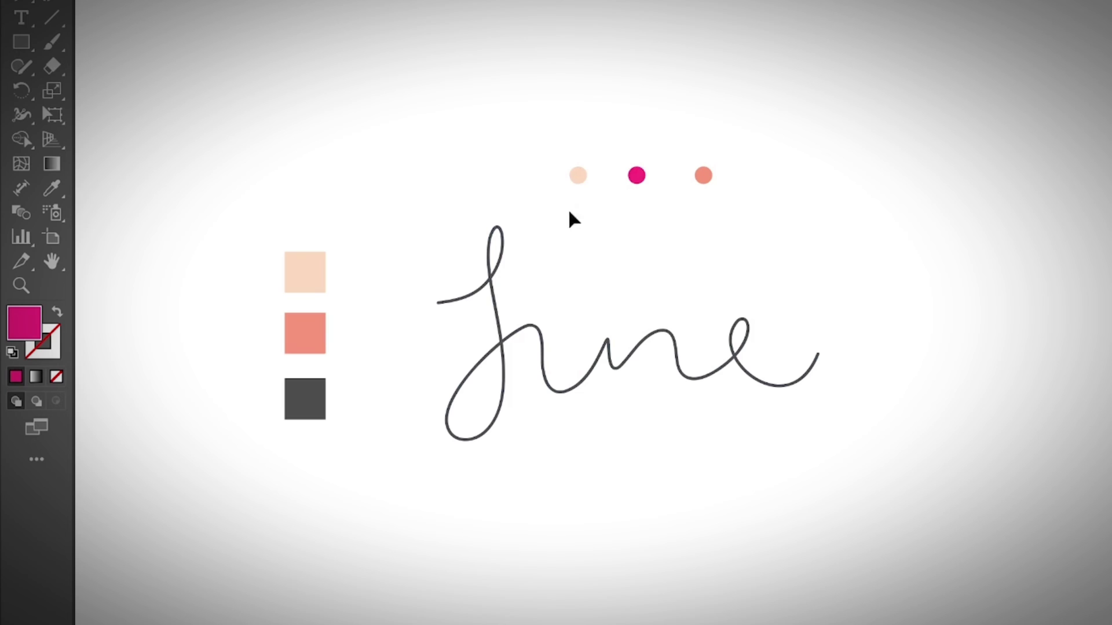
click(579, 177)
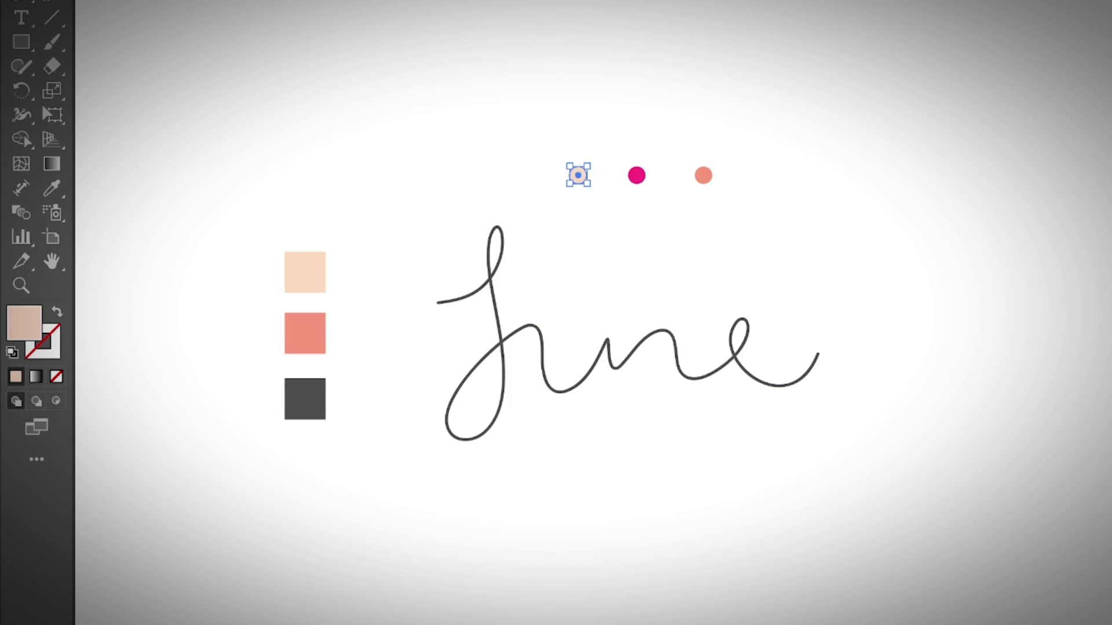
click(782, 274)
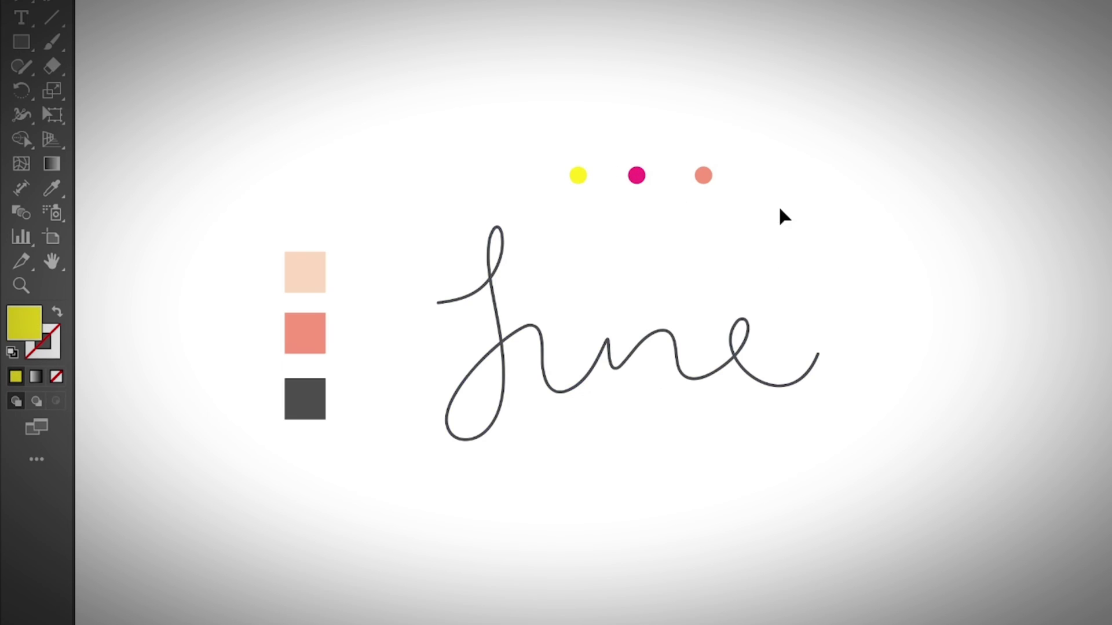
click(704, 174)
click(712, 256)
Make a blend of the yellow, magenta and orange circles and shift the magenta one slightly towards the orange.
drag(766, 204, 603, 175)
shift+click(578, 175)
click(238, 1)
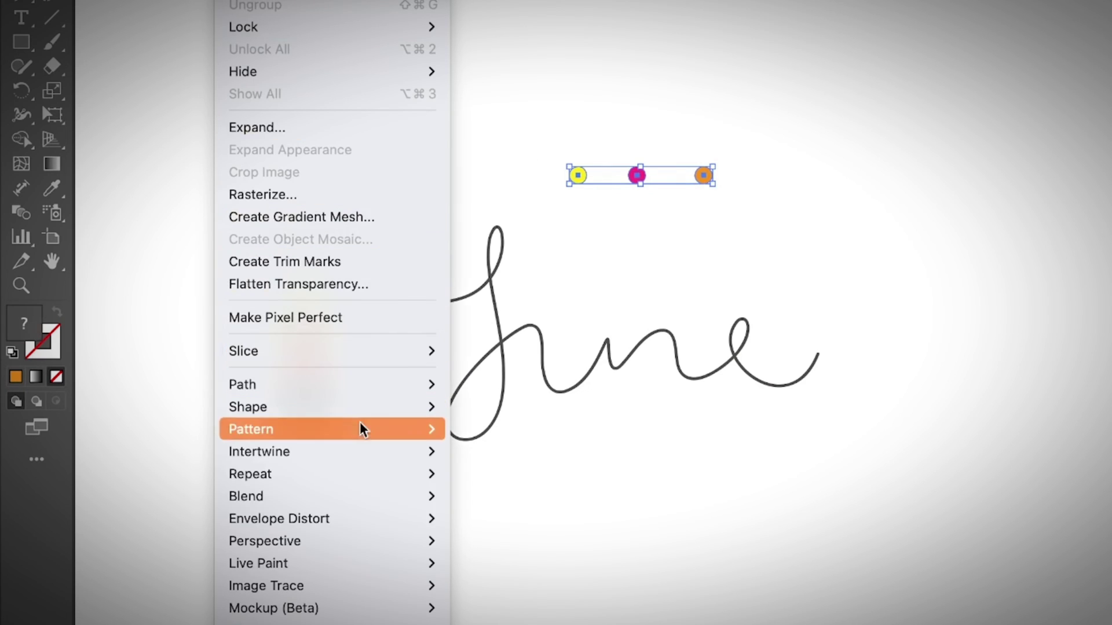
click(511, 499)
click(743, 528)
drag(524, 125, 671, 148)
click(782, 203)
click(625, 181)
click(863, 330)
Run the yellow, magenta and orange circle blend along the handwritten June path by replacing its spine, and deselect it.
drag(838, 464, 453, 165)
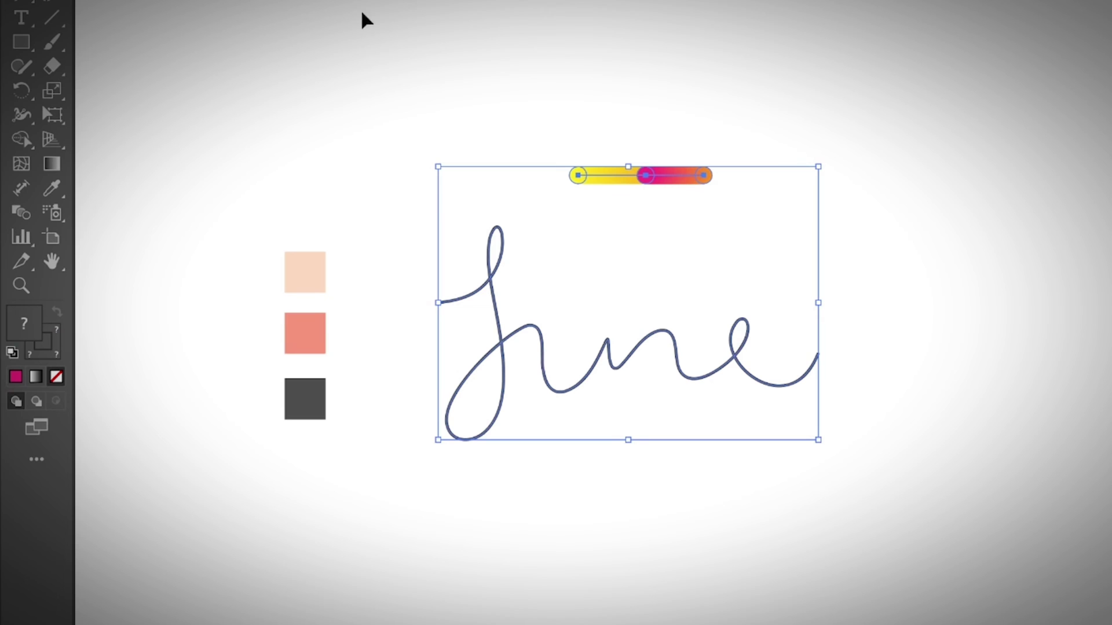
click(243, 1)
mouse_move(429, 495)
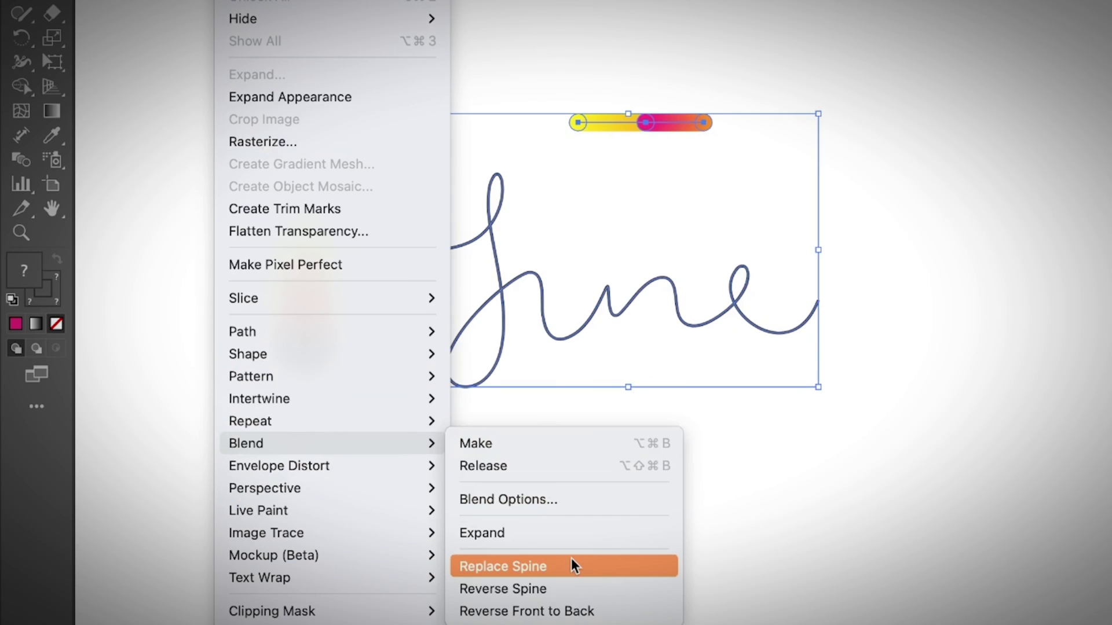
click(571, 566)
click(616, 467)
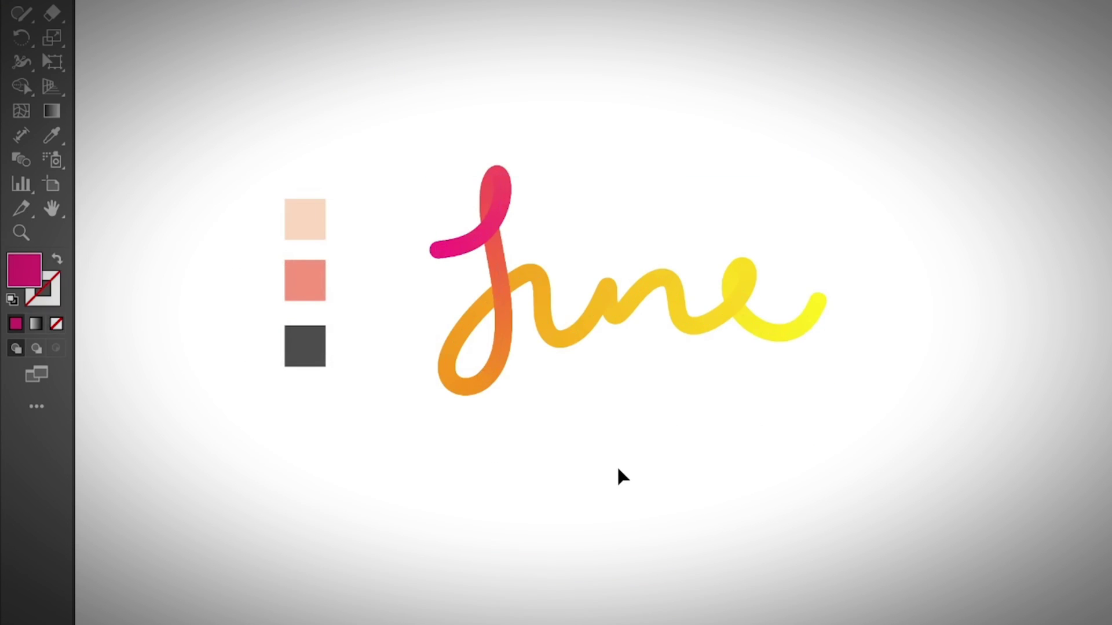
click(776, 380)
click(792, 432)
key(ctrl+=)
key(ctrl+=)
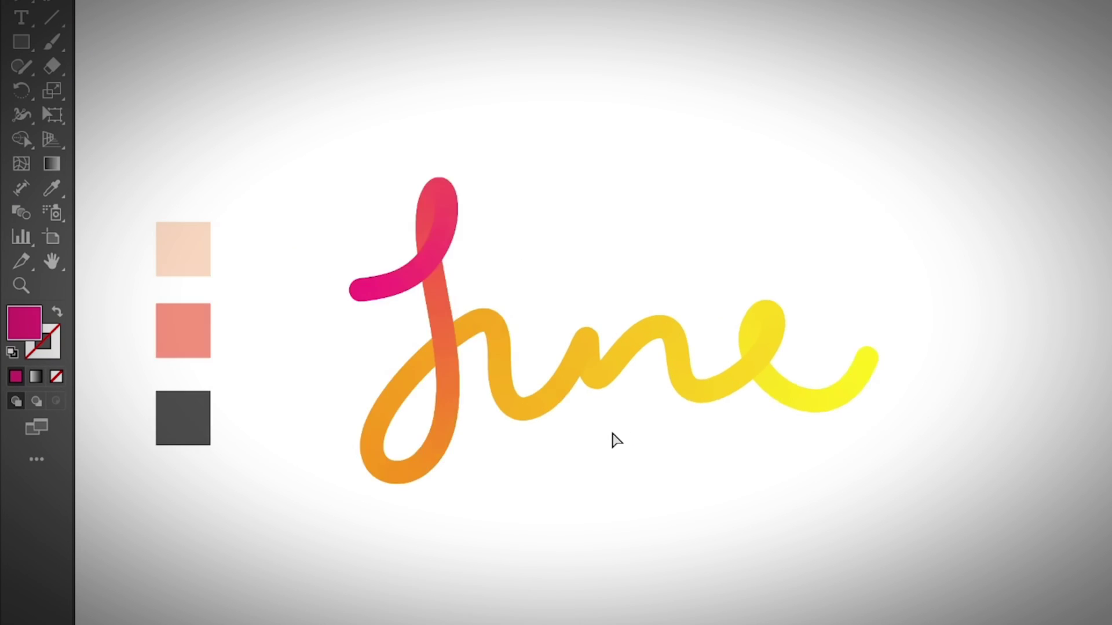
Add a Drop Shadow effect in Multiply mode with 50% opacity to the blended handwritten June lettering.
click(277, 277)
click(367, 541)
key(ctrl+minus)
click(747, 397)
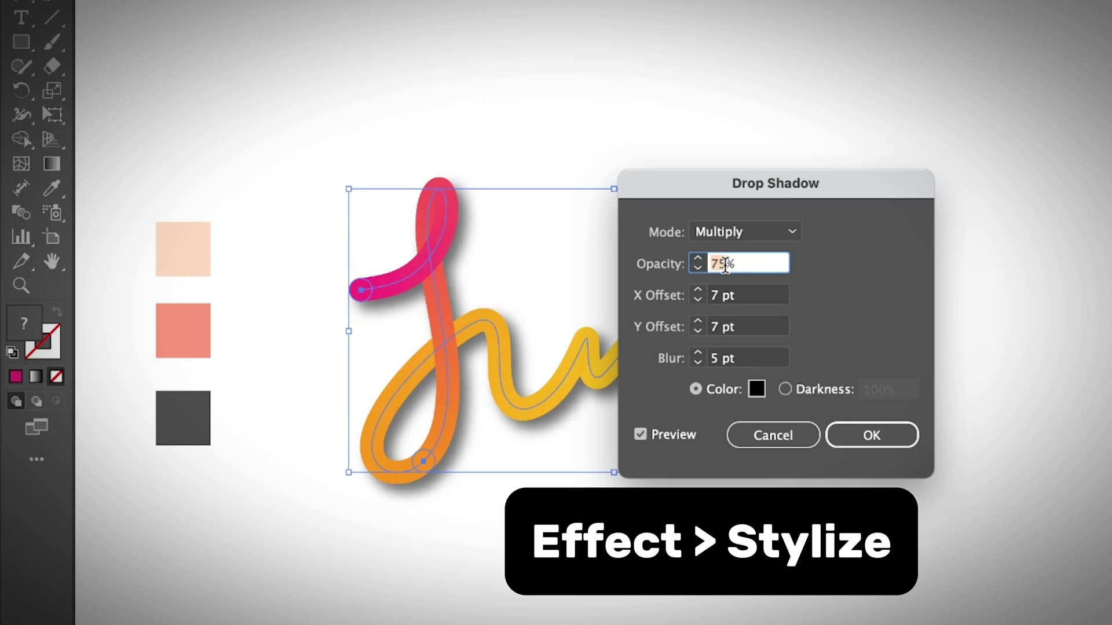
text(10)
click(764, 295)
double_click(724, 264)
text(50)
click(744, 294)
Set the drop shadow's colour to dark orange and its blur to 2 pt, and apply the effect.
click(752, 399)
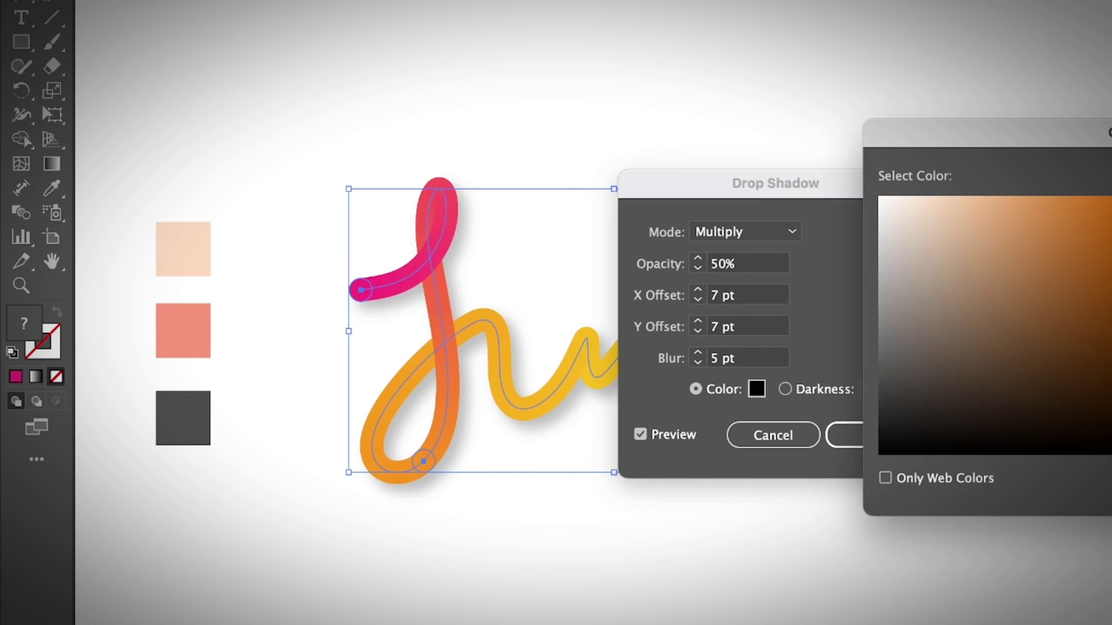
click(1070, 327)
key(Return)
click(699, 363)
click(698, 364)
click(699, 363)
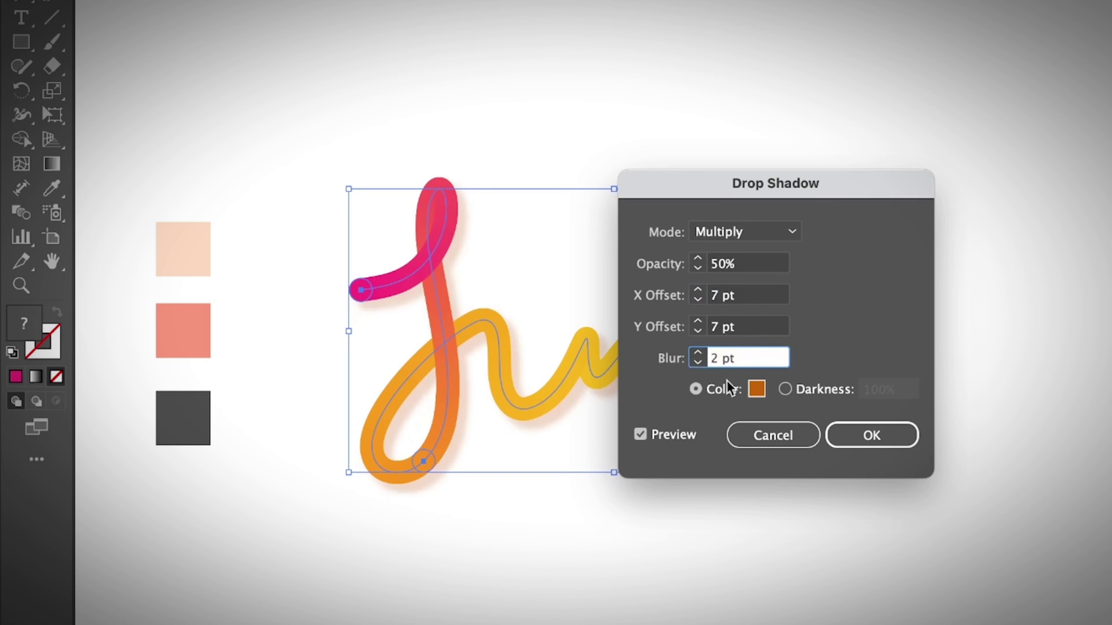
key(Return)
click(620, 529)
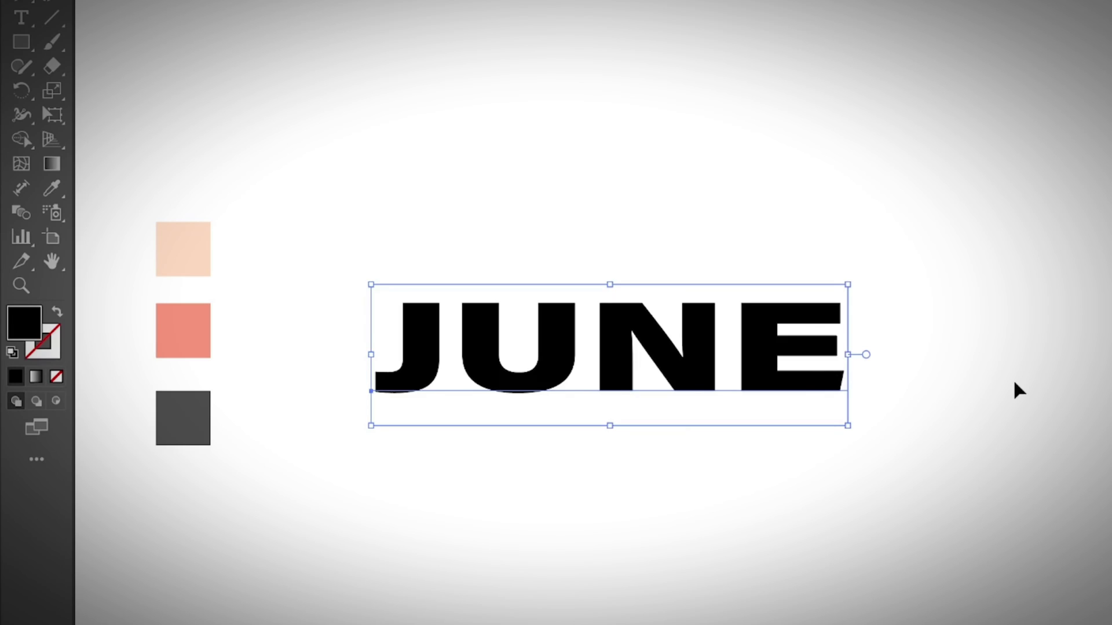
Convert the block JUNE text to outlines and fill it with the coral swatch colour.
click(1013, 378)
click(764, 318)
key(ctrl+shift+o)
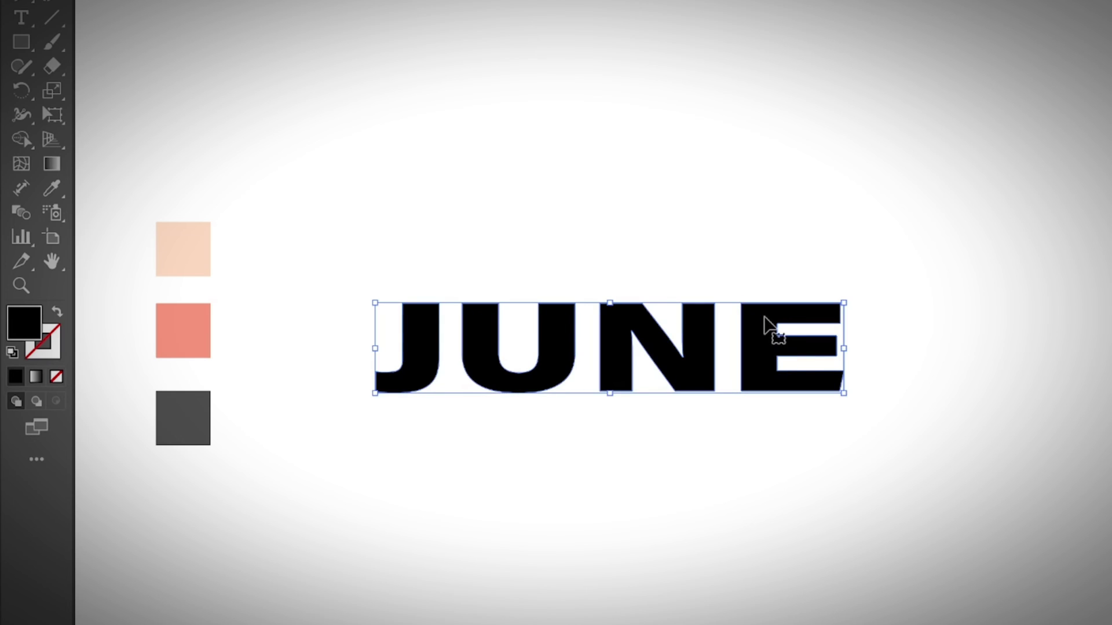
click(51, 187)
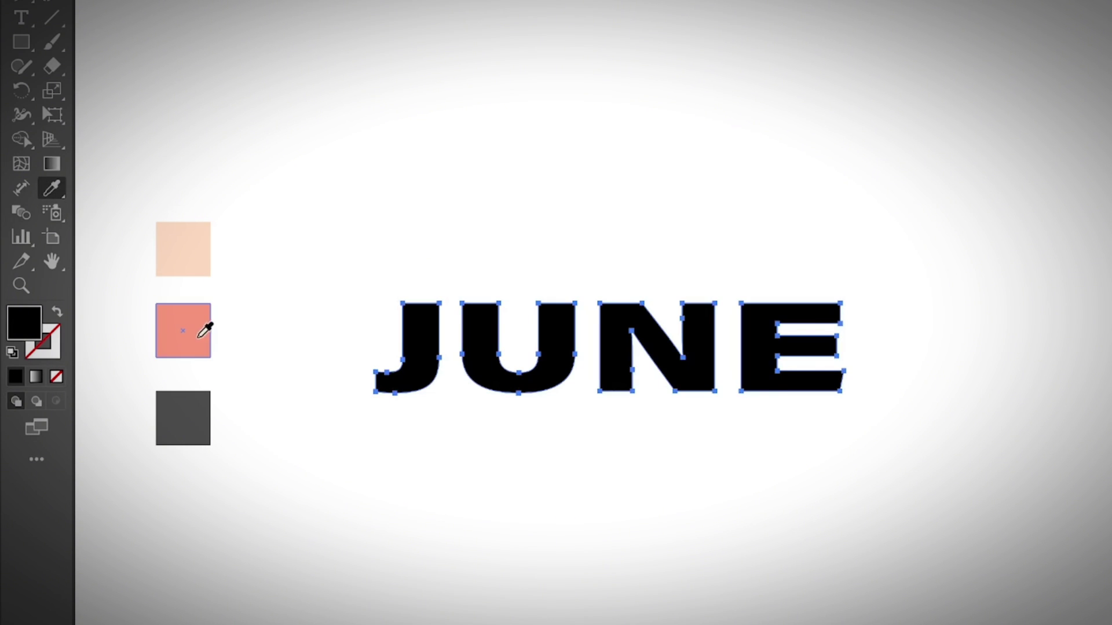
click(197, 330)
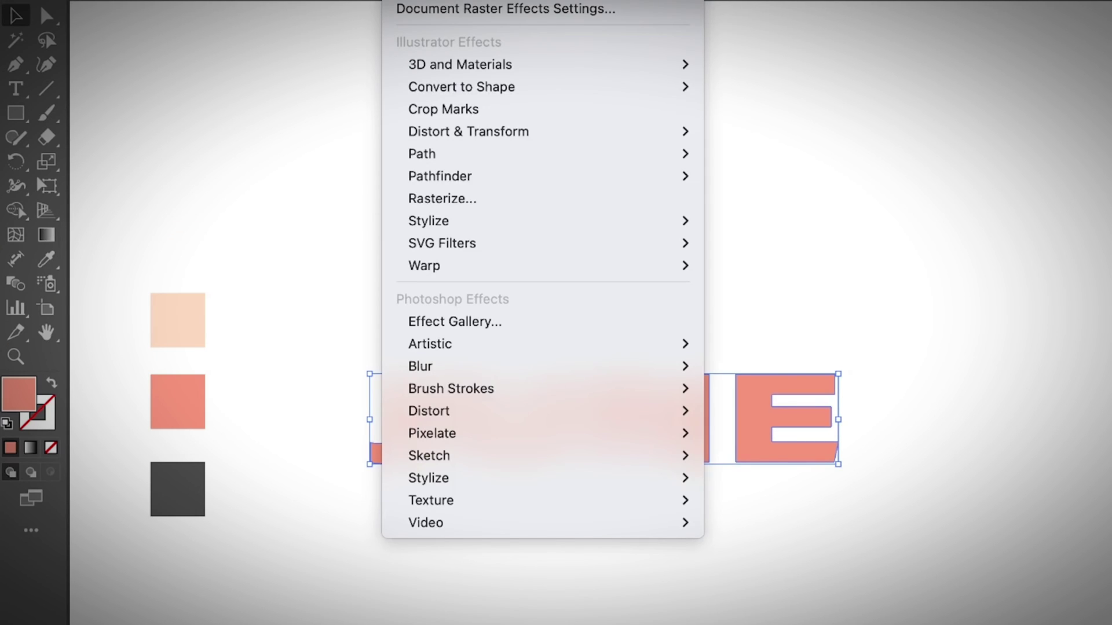
Apply the 3D Extrude & Bevel effect to the coral JUNE lettering and rotate it to reveal more of its extruded sides.
mouse_move(495, 65)
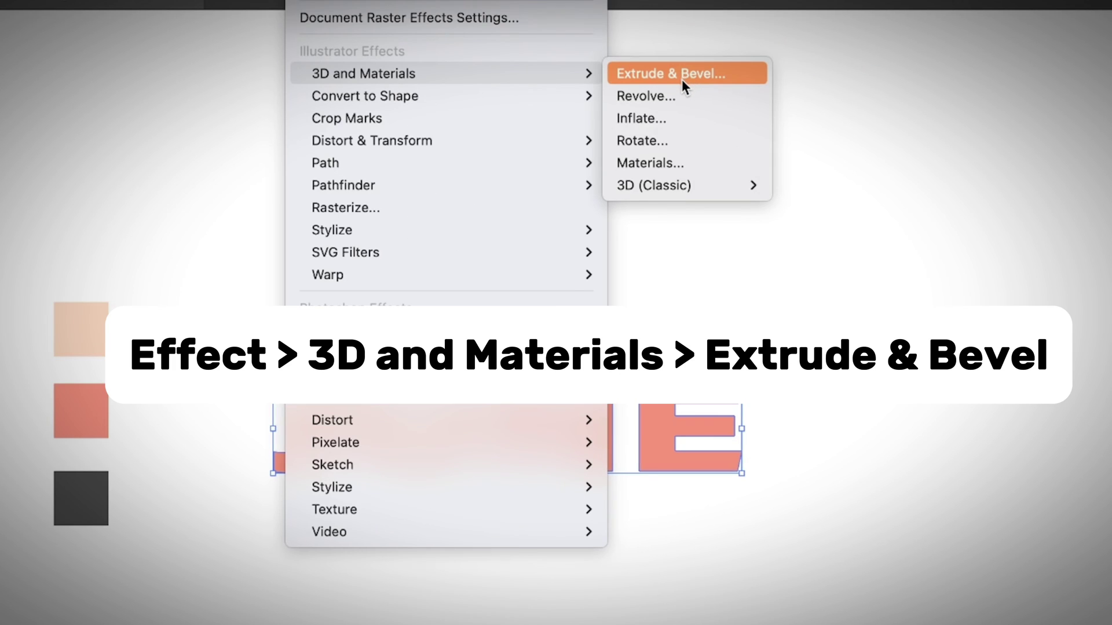
click(682, 79)
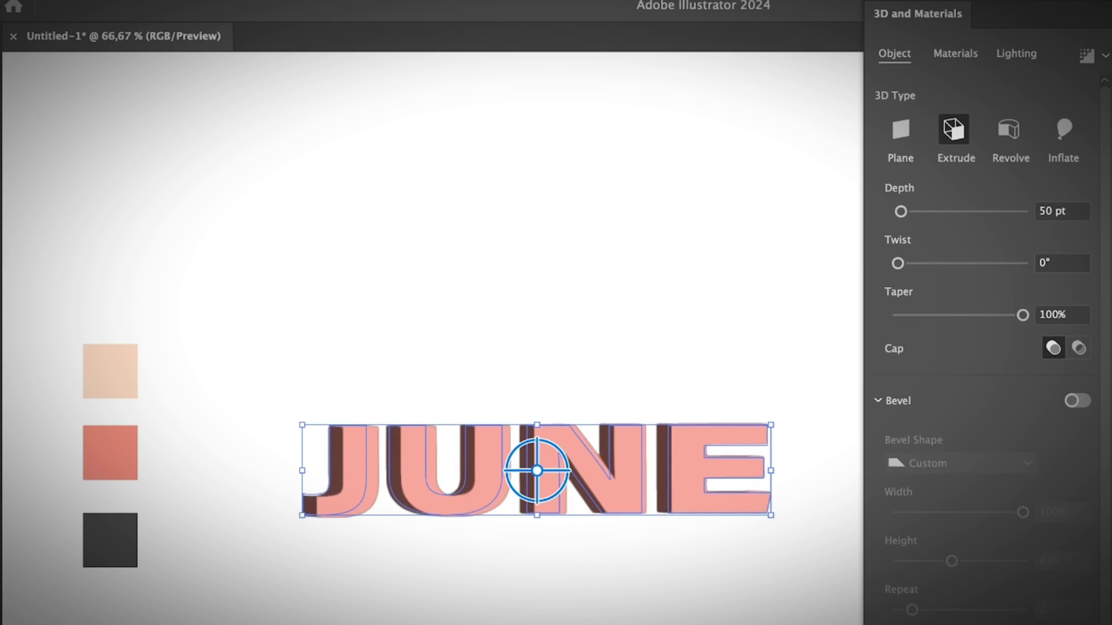
scroll(984, 325, down, 3)
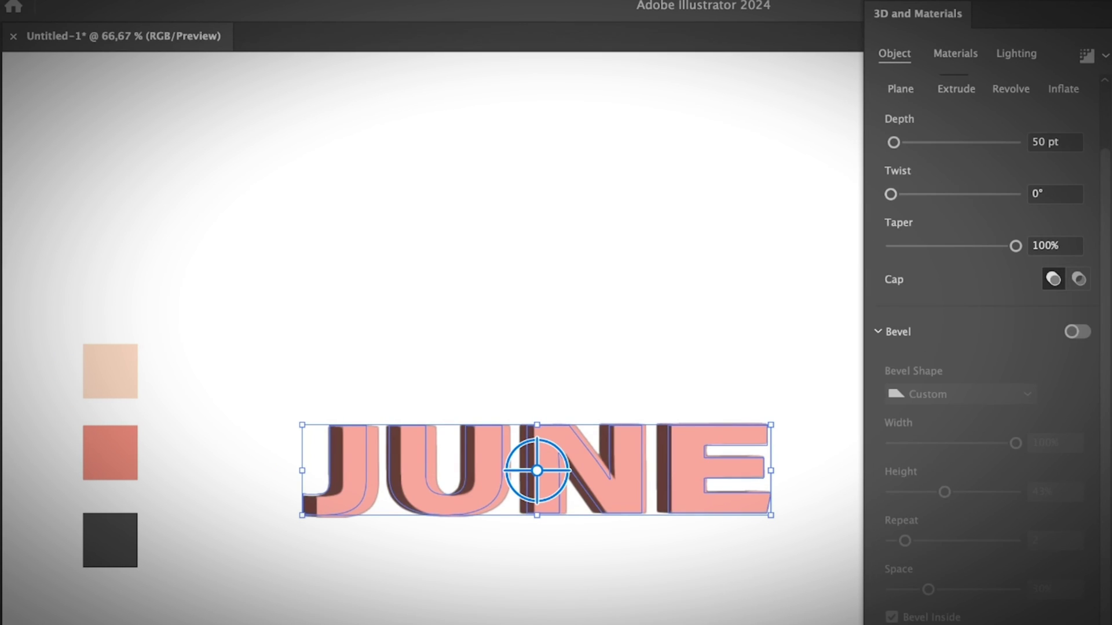
drag(540, 470, 543, 476)
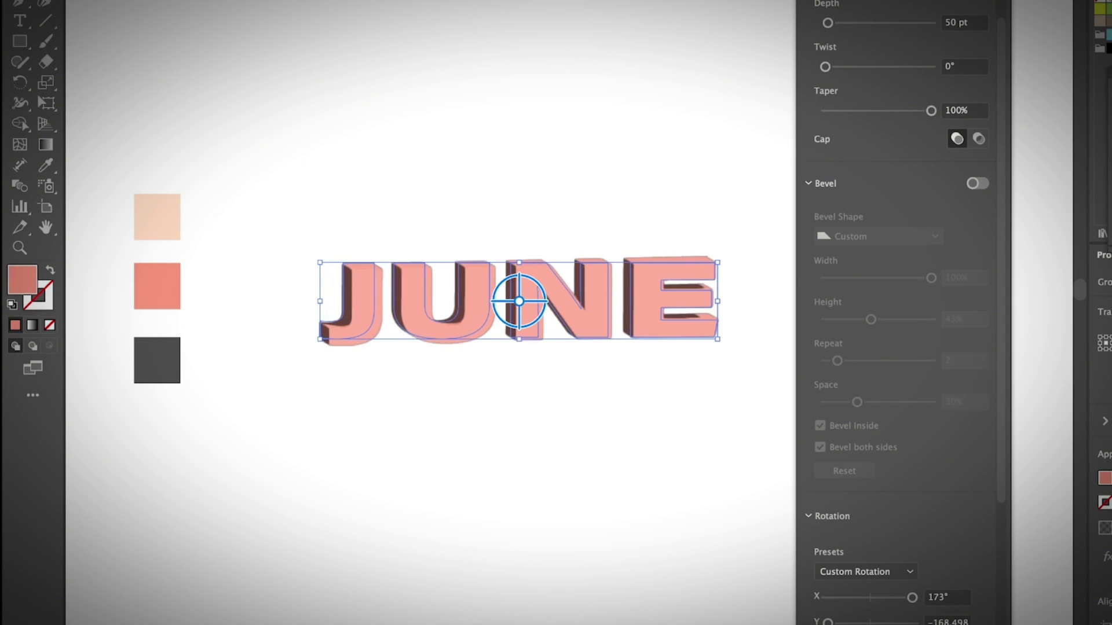
drag(828, 623, 831, 622)
click(731, 490)
click(619, 290)
Apply the Circle Stitch substance material to the extruded JUNE lettering.
click(897, 1)
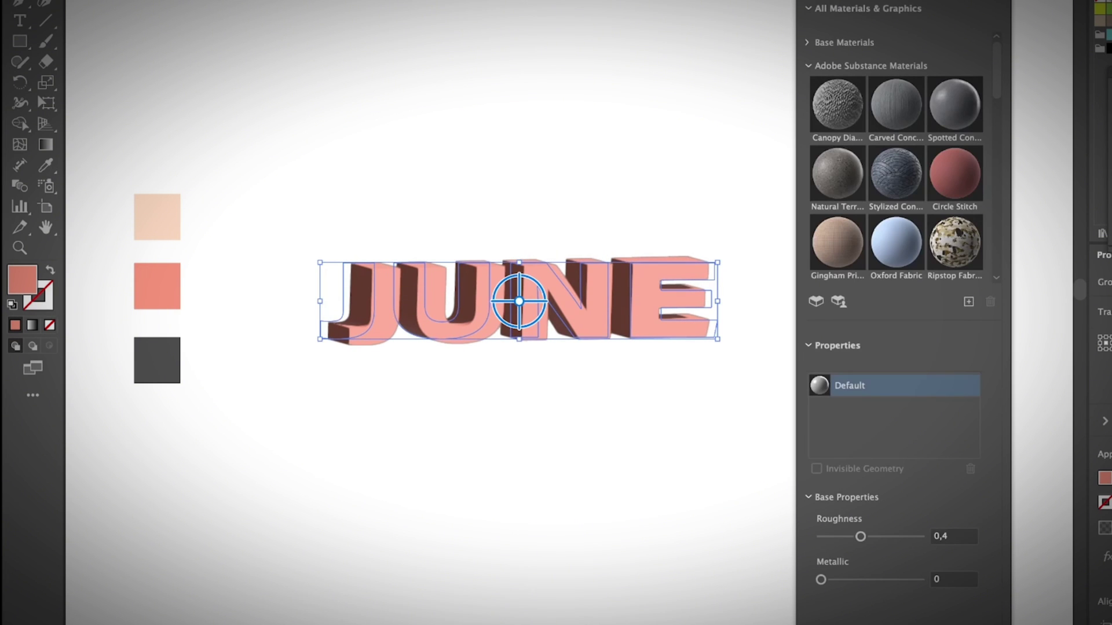
click(952, 104)
click(953, 107)
click(954, 174)
scroll(899, 215, down, 5)
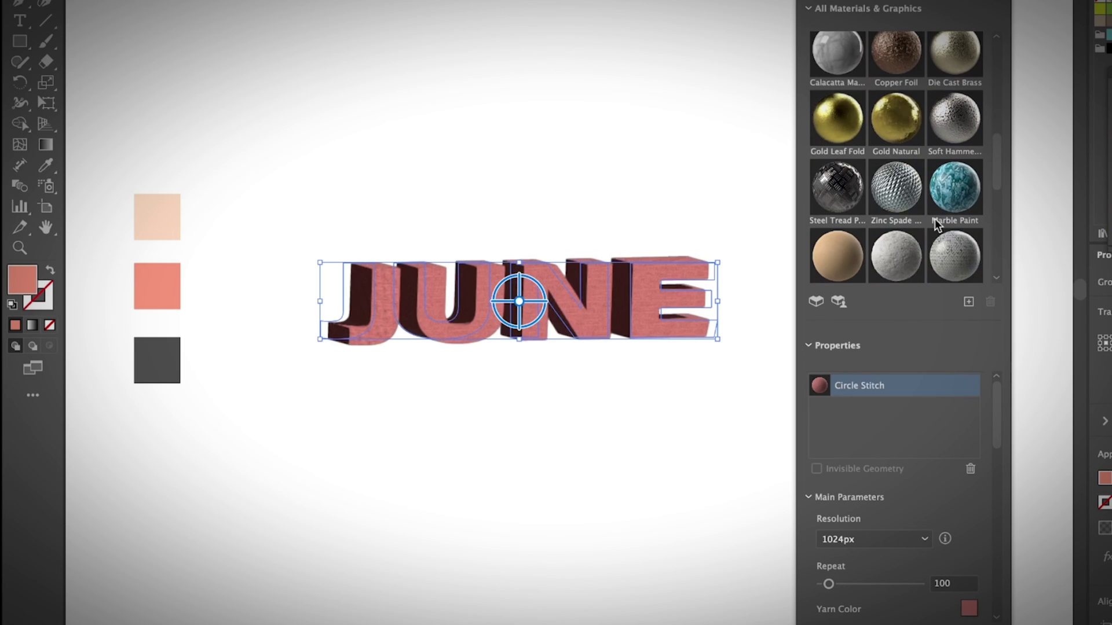
Set the Circle Stitch yarn colour to pale pink F4EDED and adjust the material's height position.
click(968, 609)
text(F4EDED)
click(776, 177)
key(Return)
scroll(892, 493, down, 8)
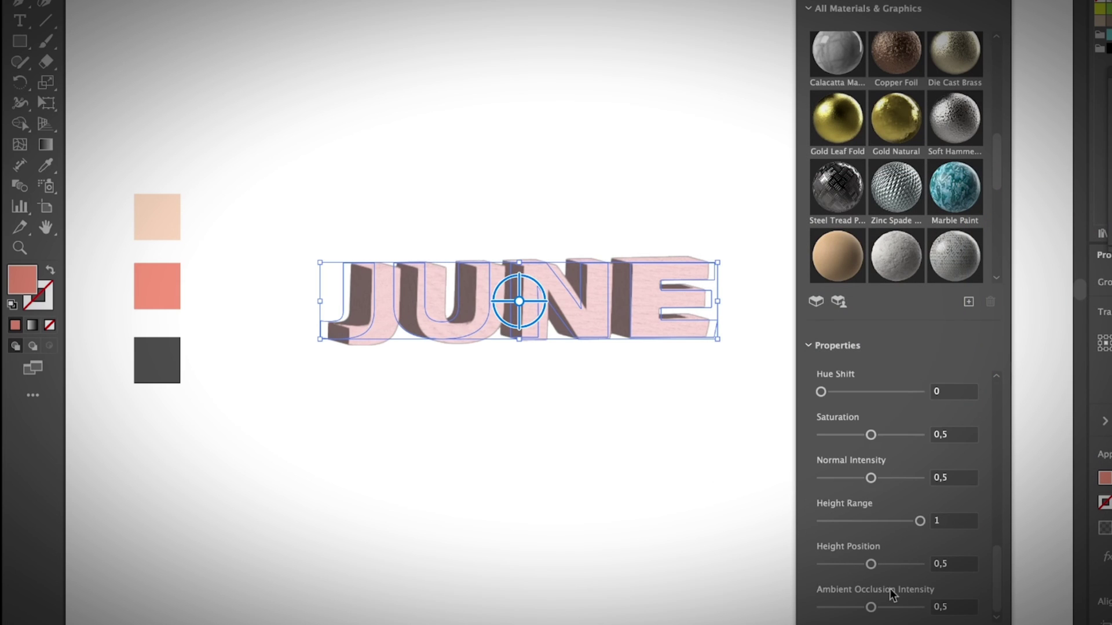
drag(872, 565, 869, 571)
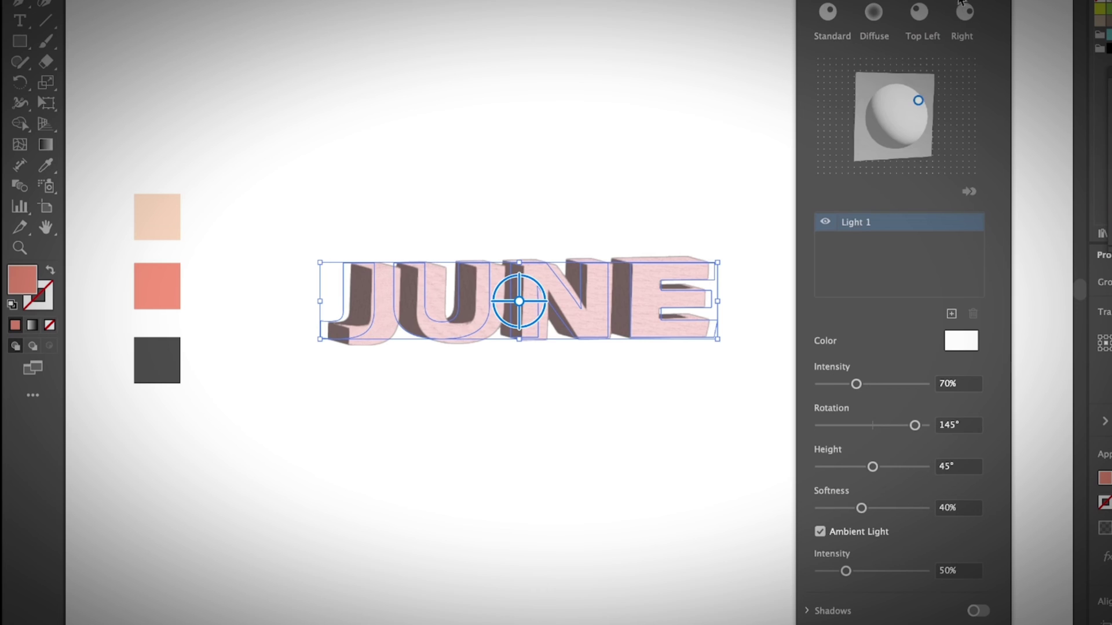
Try the Right lighting preset on the extruded JUNE lettering and reposition its light.
click(963, 12)
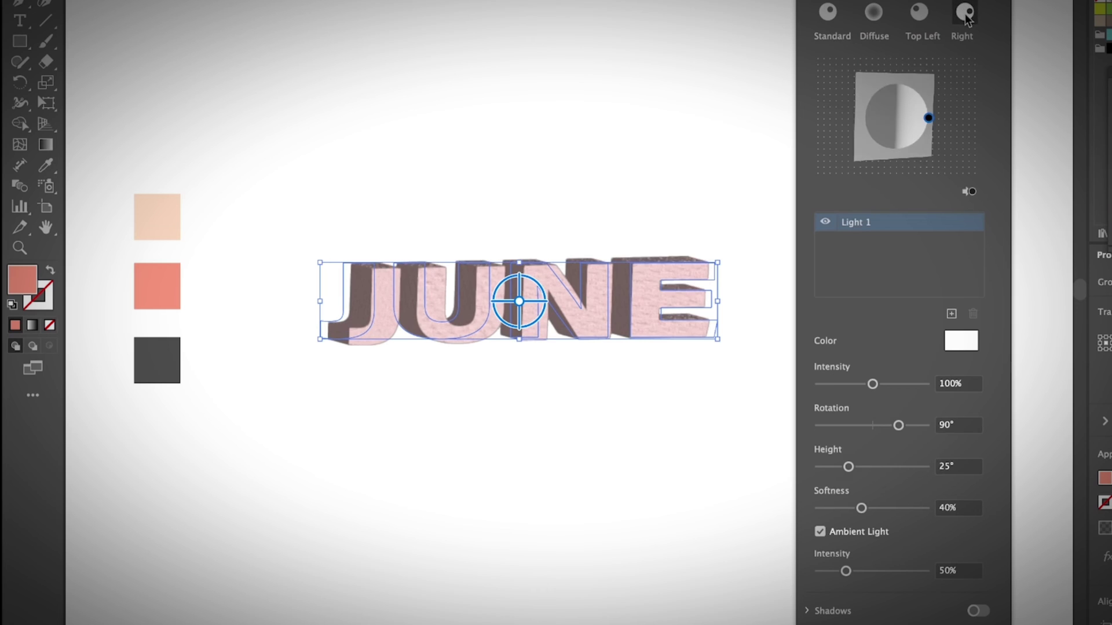
drag(929, 118, 925, 122)
click(966, 12)
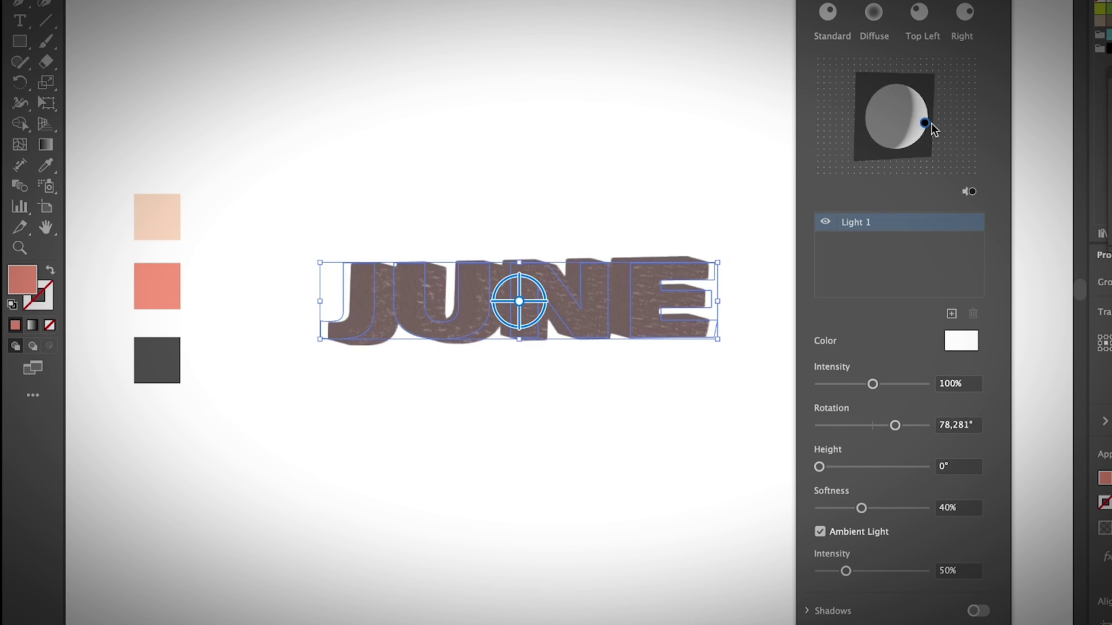
click(966, 13)
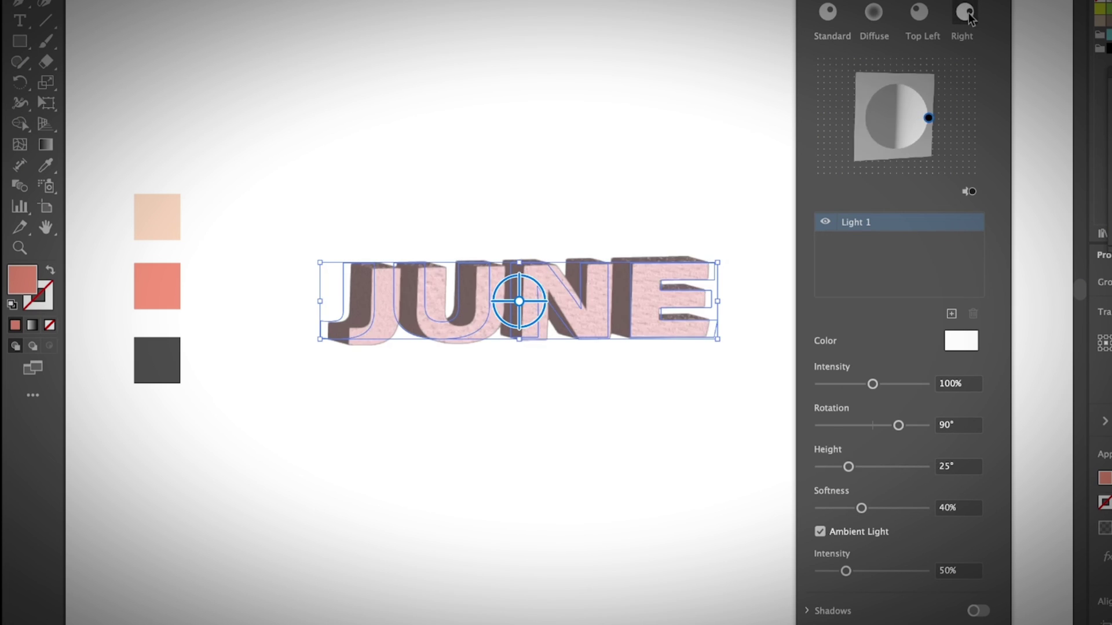
click(752, 212)
click(634, 322)
click(684, 487)
key(super+shift+a)
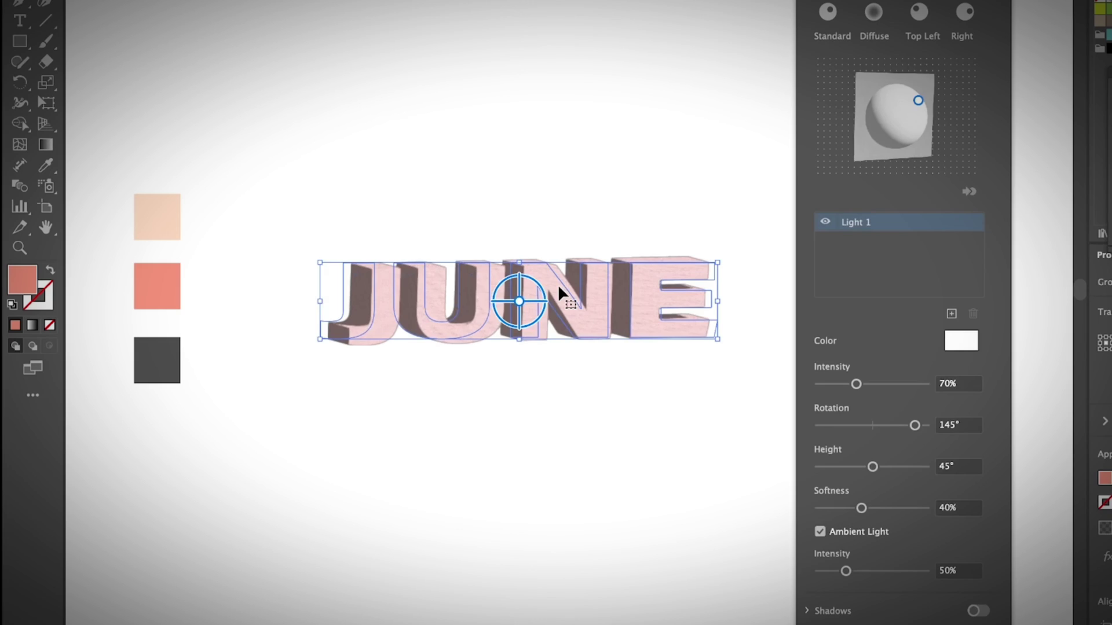
Delete the extruded lettering and create a new JUNE text in a chunky, rounded typeface in its place.
key(Delete)
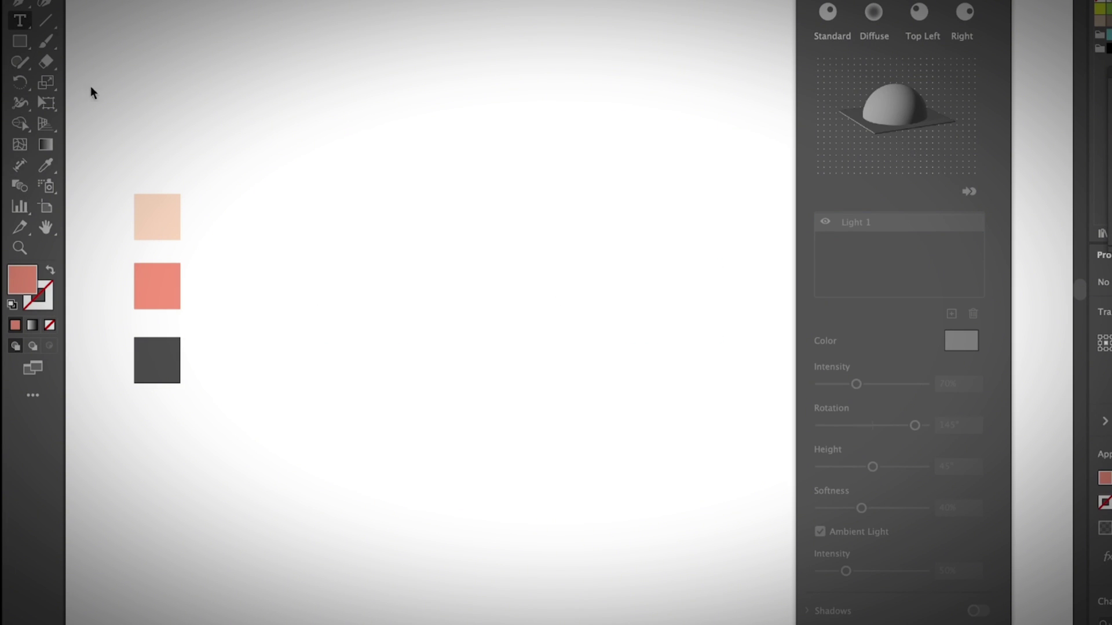
drag(308, 204, 597, 350)
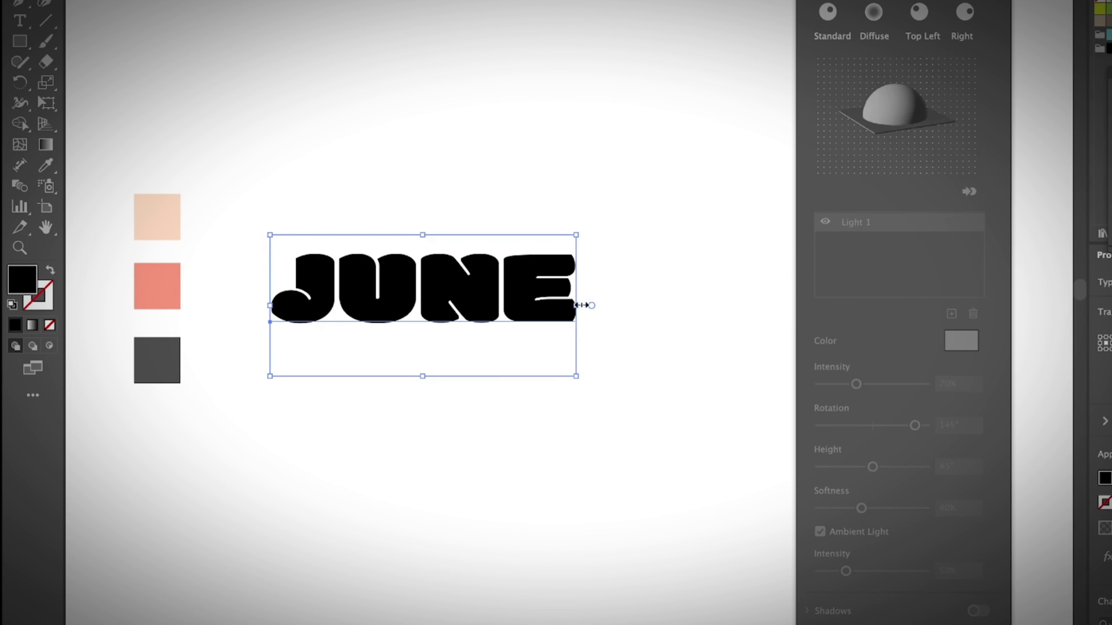
click(538, 437)
click(543, 282)
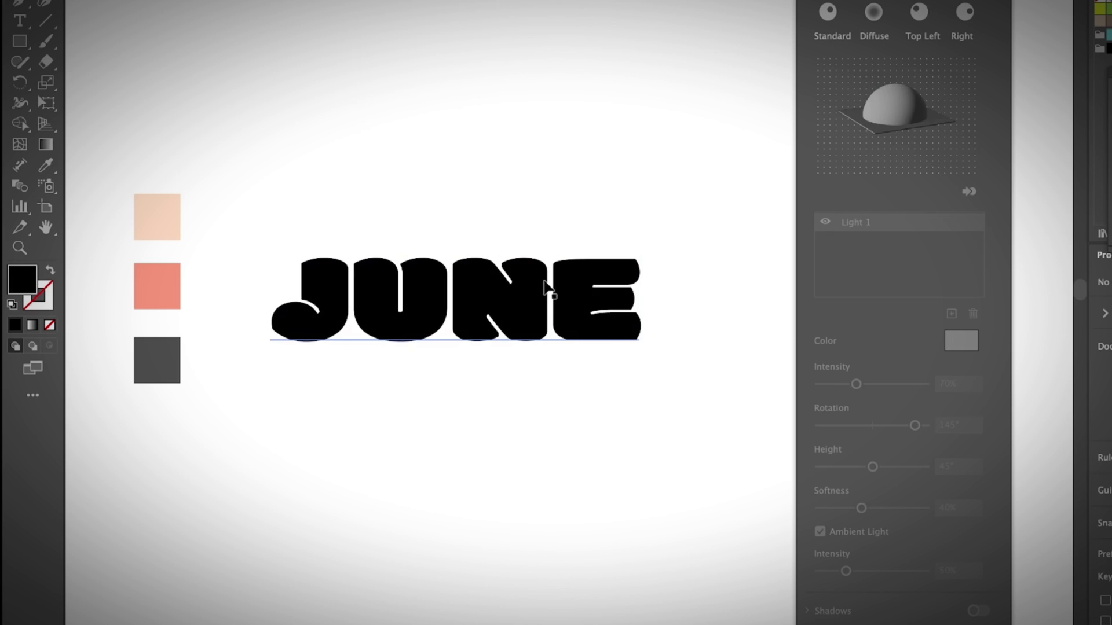
Convert the rounded JUNE text to outlines and scale it up proportionally.
key(ctrl+shift+o)
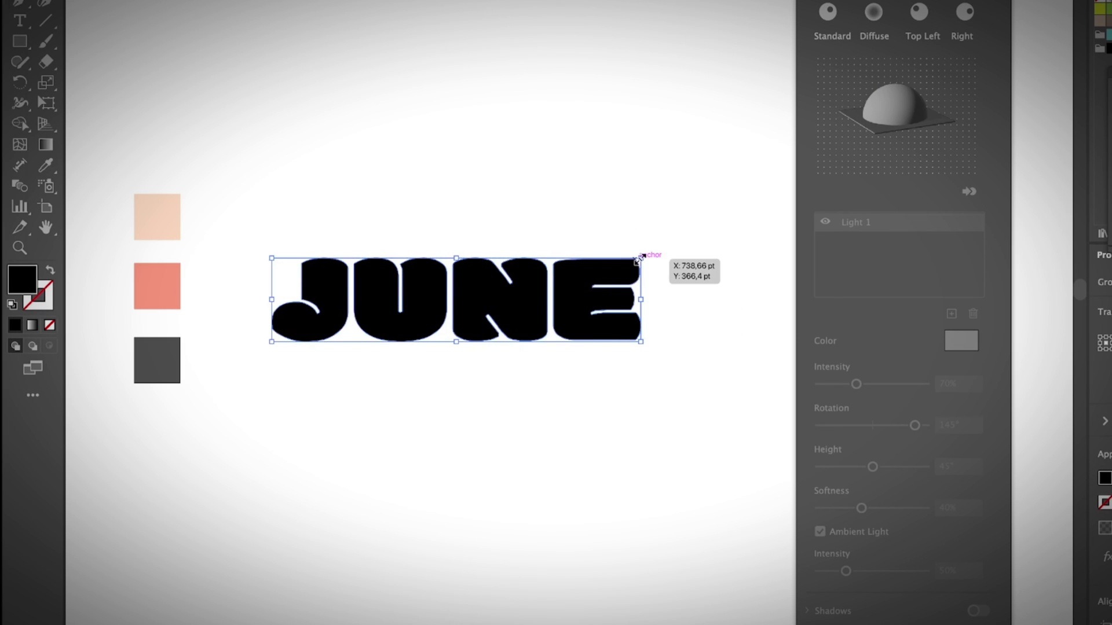
drag(640, 257, 739, 236)
click(454, 377)
click(452, 336)
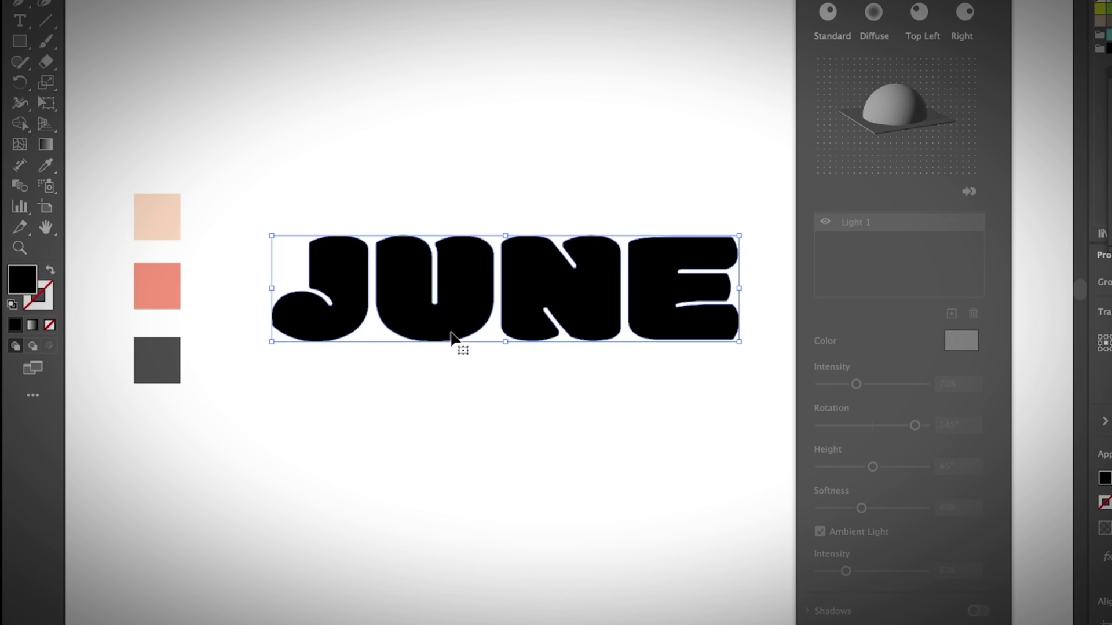
Fill the rounded JUNE outlines with the coral swatch colour and apply the 3D Inflate type.
click(46, 165)
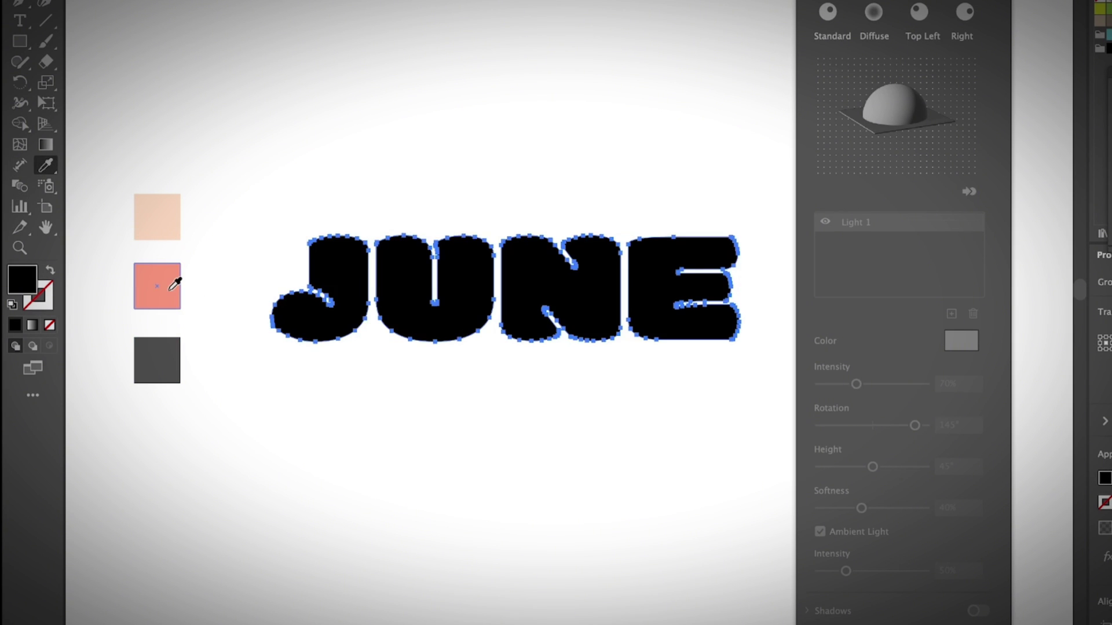
click(170, 288)
key(v)
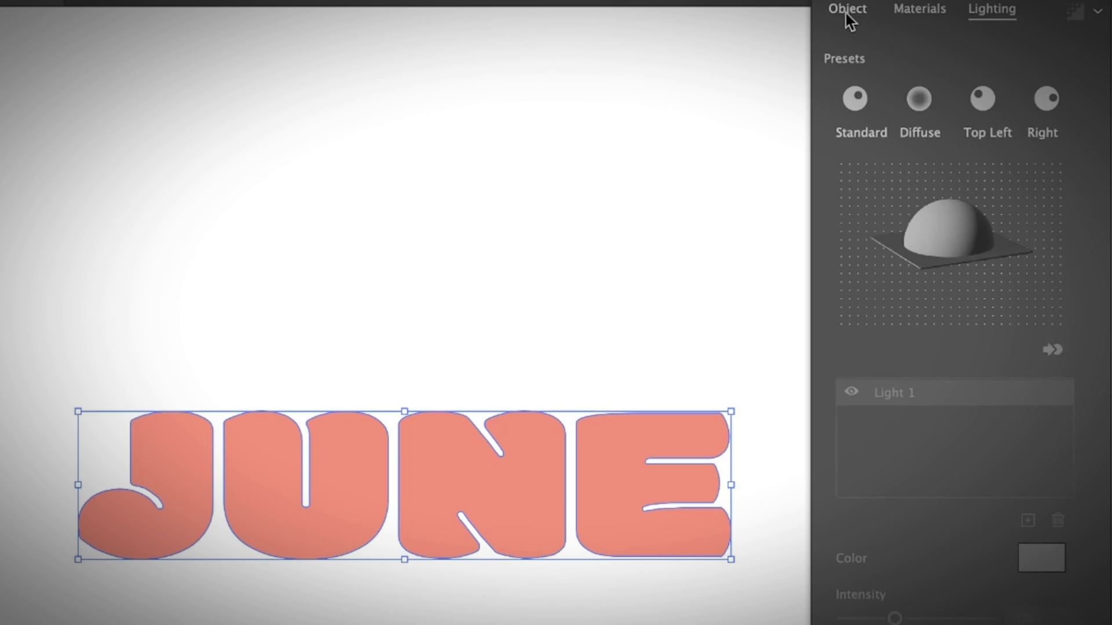
click(846, 11)
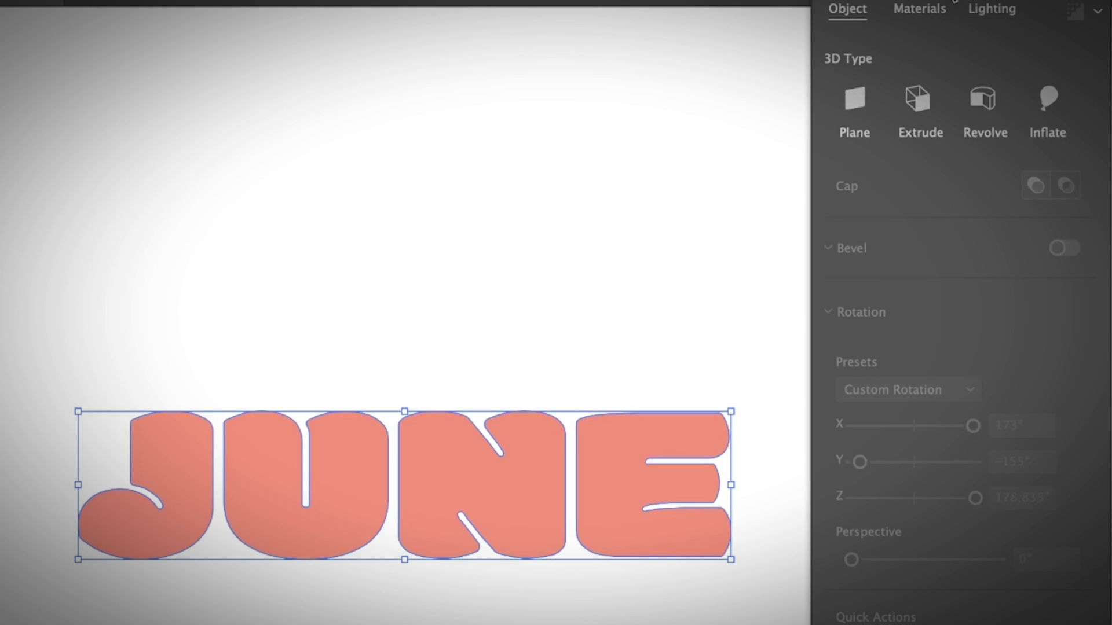
click(1042, 107)
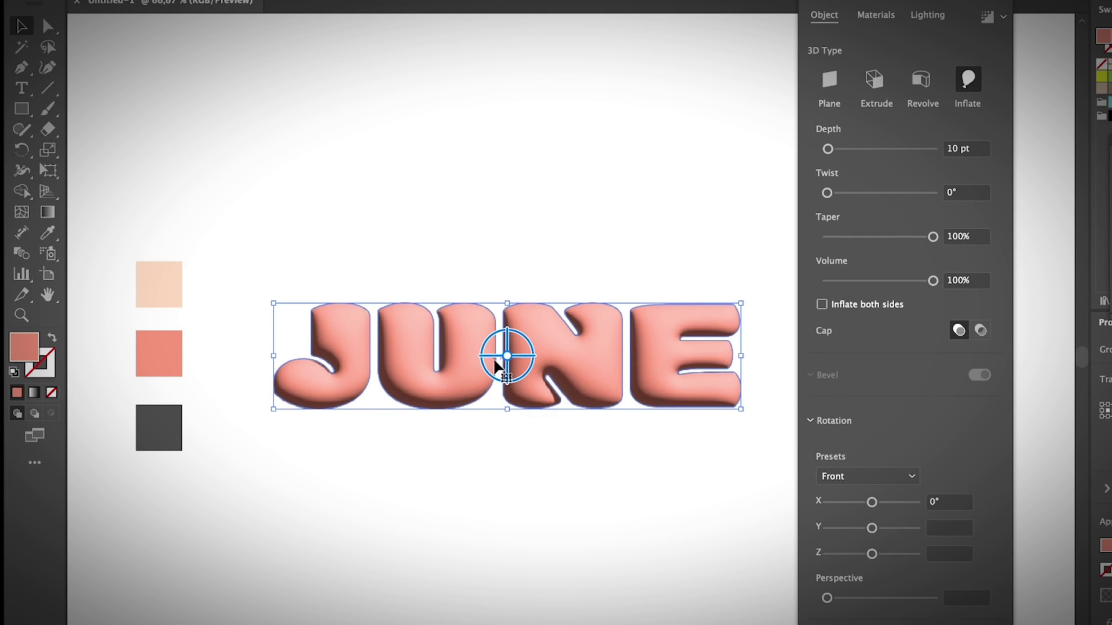
Reposition the light on the inflated JUNE lettering to the sphere's upper-right edge for stronger shadows.
click(927, 17)
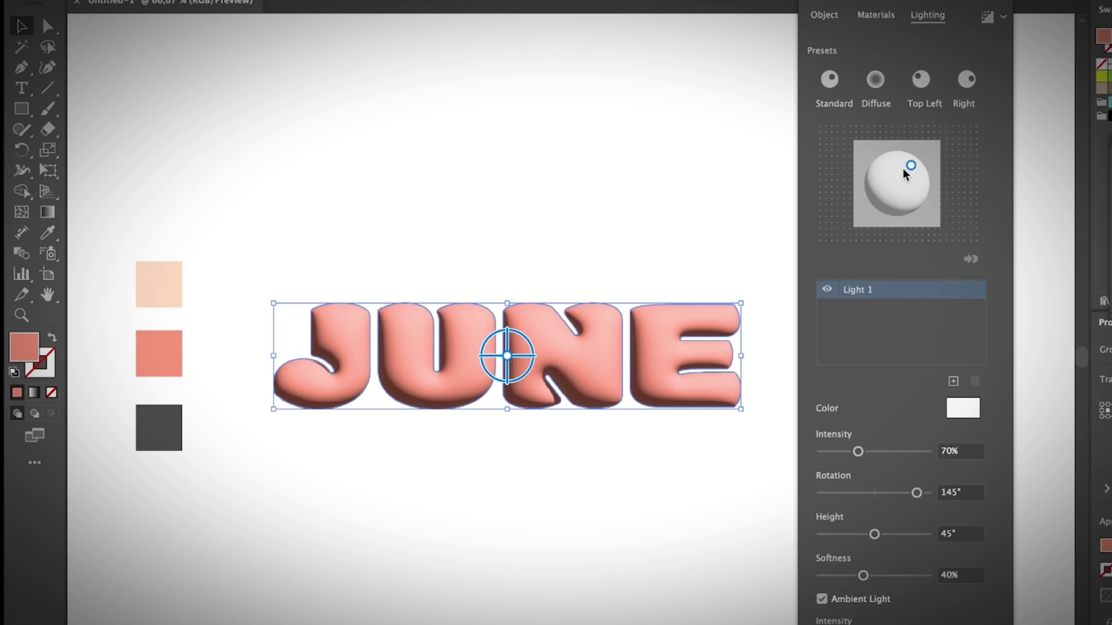
drag(912, 162, 907, 178)
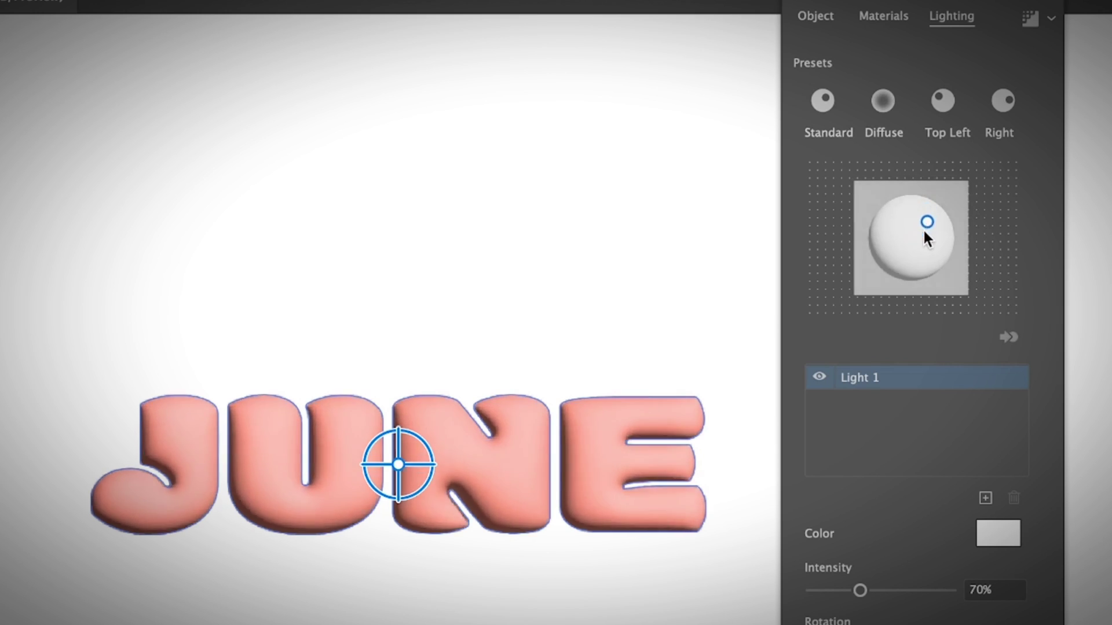
mouse_move(924, 231)
mouse_down()
mouse_move(910, 252)
mouse_move(887, 204)
mouse_move(956, 210)
mouse_move(933, 197)
mouse_move(945, 201)
mouse_up()
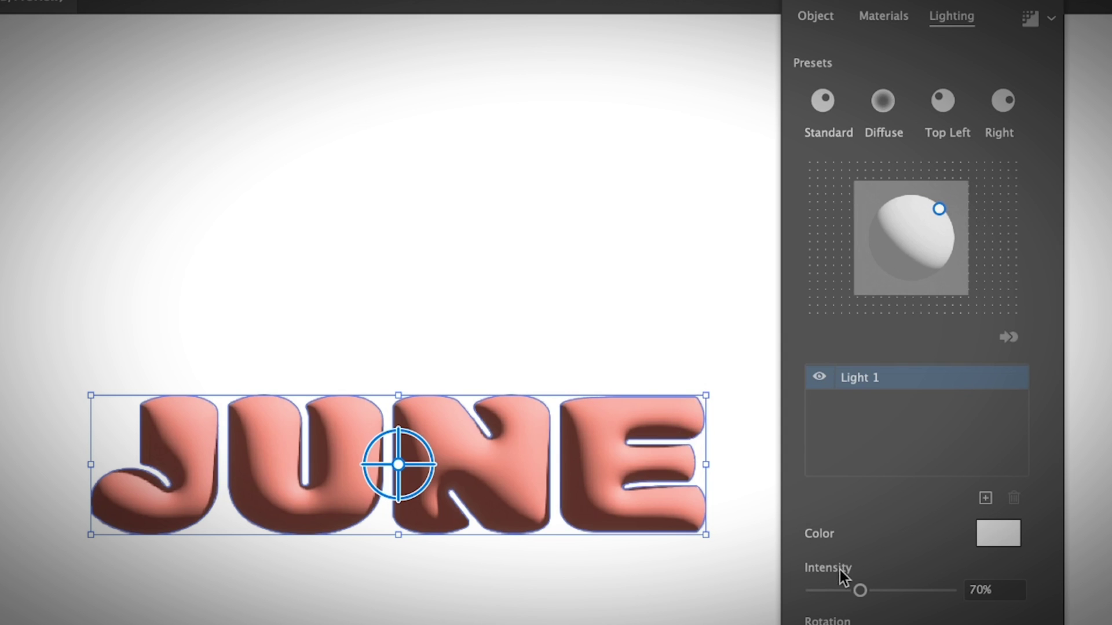
Raise the light intensity on the inflated JUNE lettering to 92% and render it with ray tracing.
mouse_move(859, 591)
mouse_down()
mouse_move(912, 592)
mouse_move(860, 593)
mouse_move(876, 593)
mouse_up()
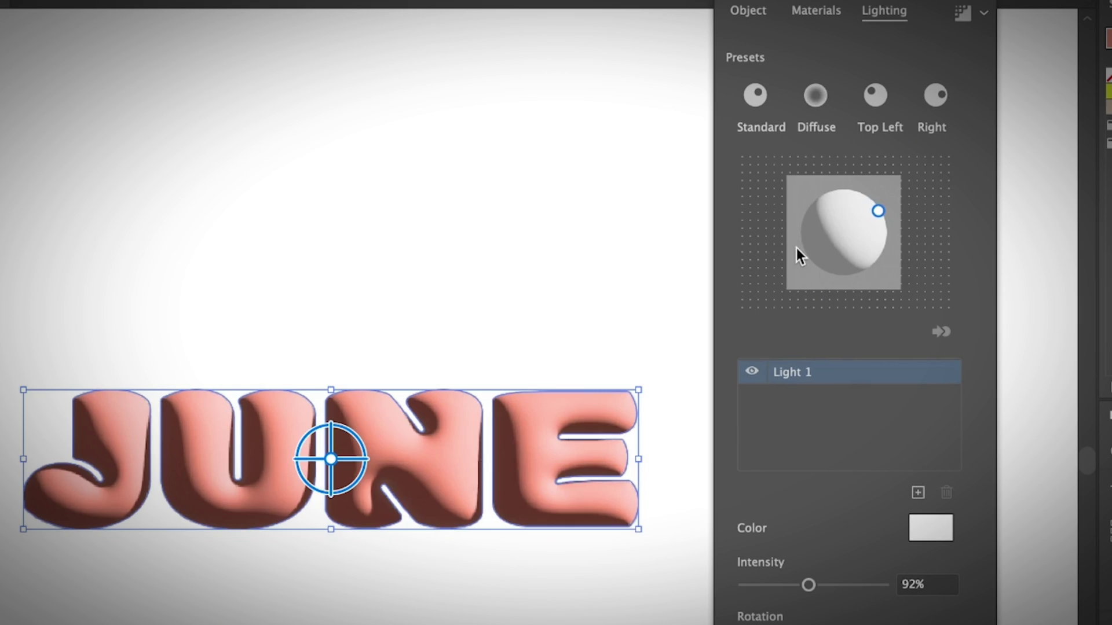
click(959, 22)
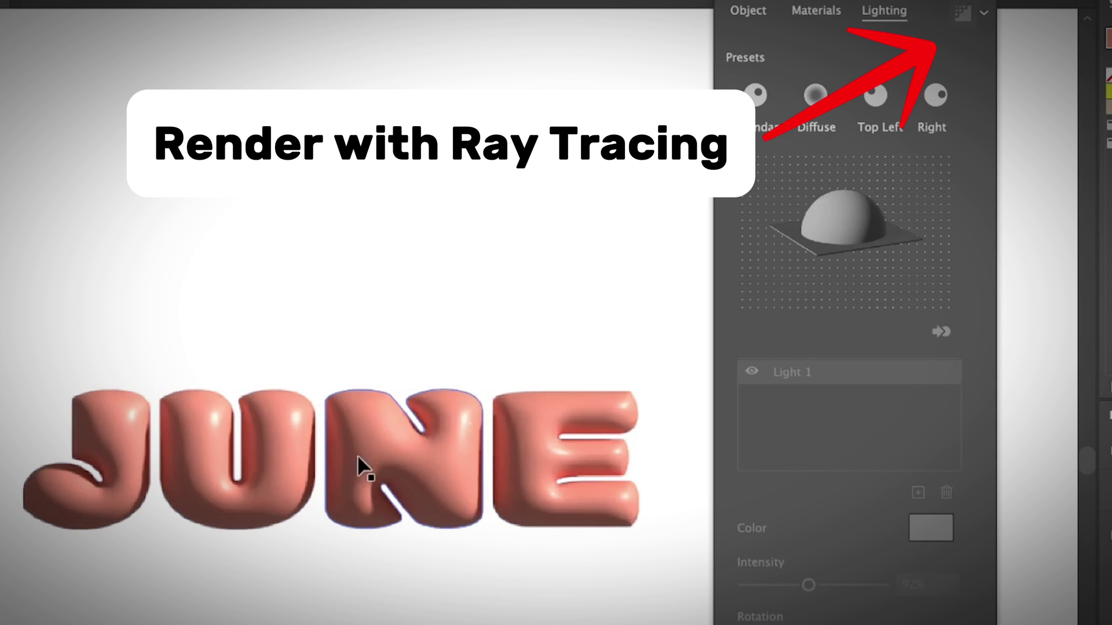
click(394, 249)
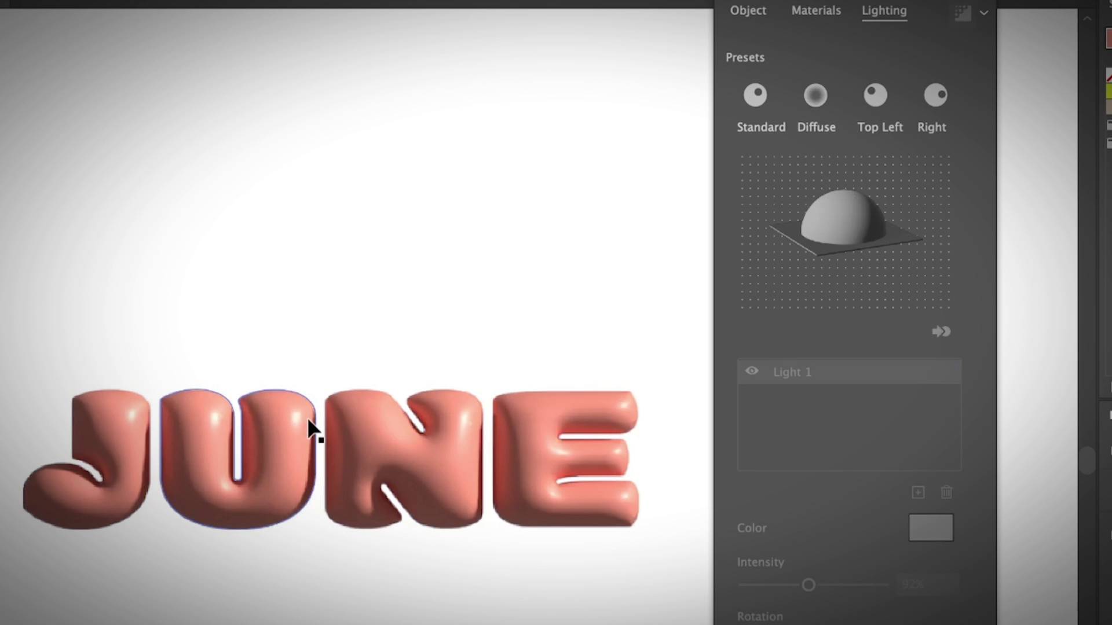
Draw a background rectangle behind the inflated JUNE lettering, extending past it on all sides, and fill it with a white-to-black radial gradient.
drag(0, 296, 670, 608)
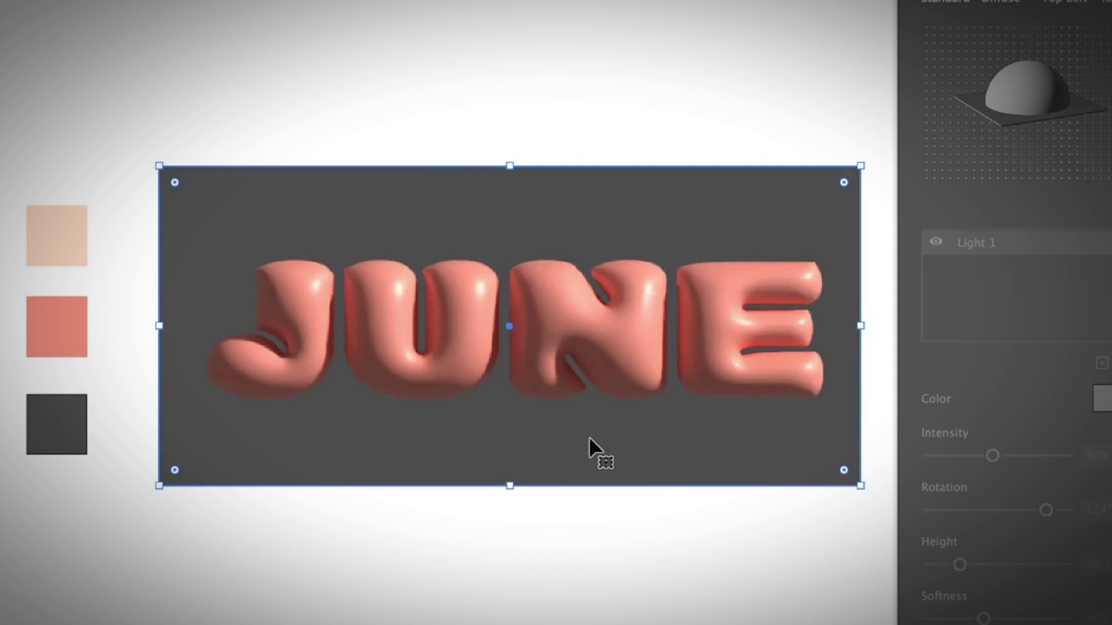
key(i)
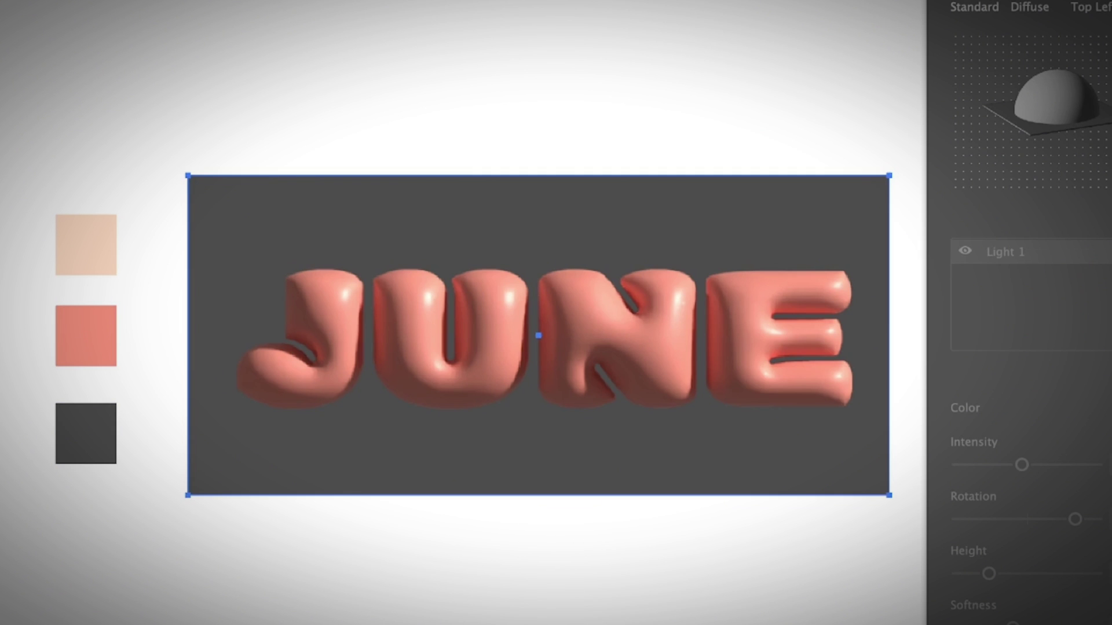
key(.)
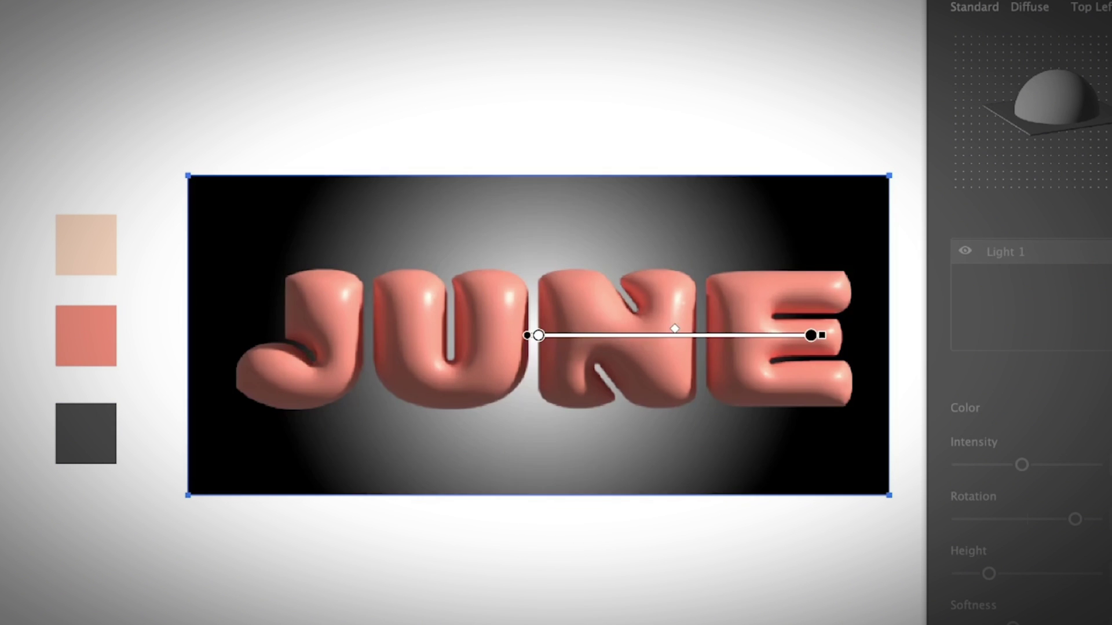
Recolour the outer stop of the background's radial gradient with the peach swatch colour and deselect the rectangle.
key(i)
shift+click(76, 320)
shift+click(95, 234)
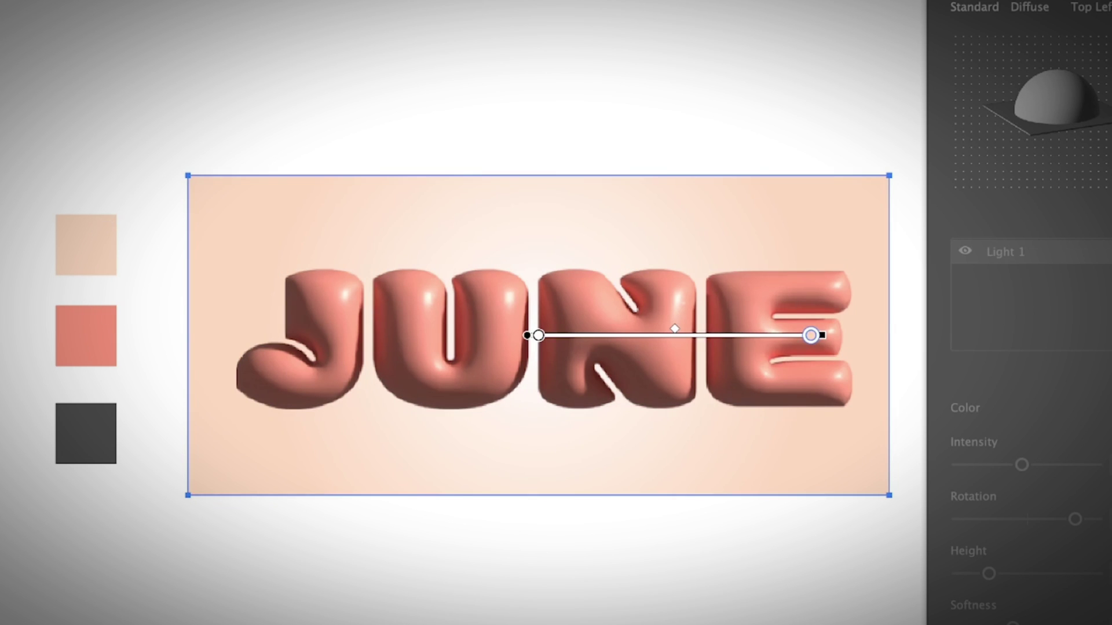
key(v)
click(431, 99)
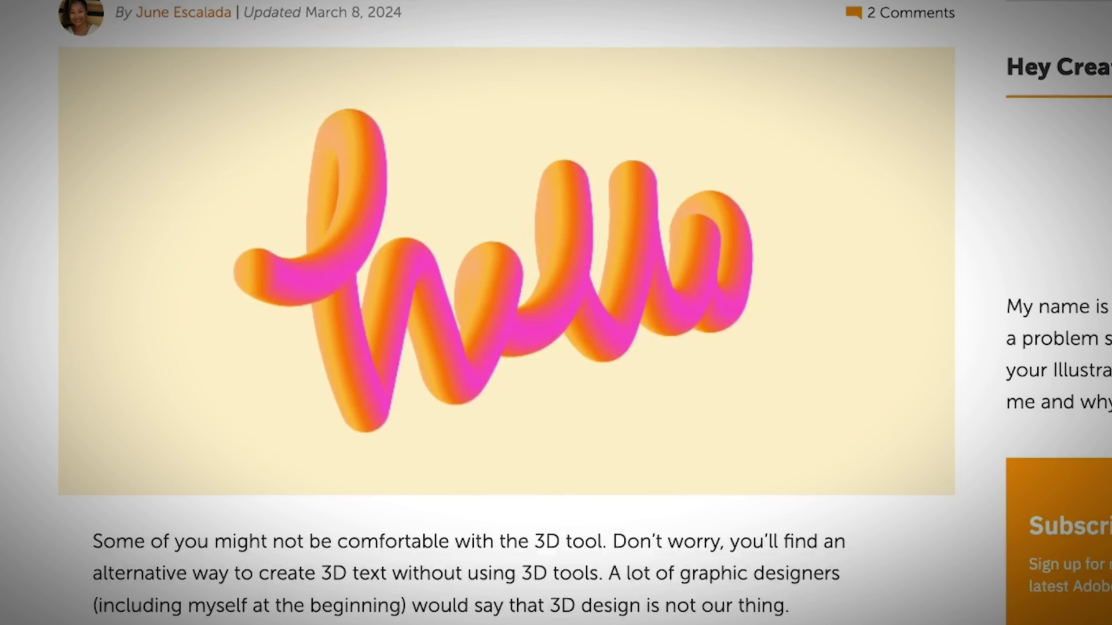